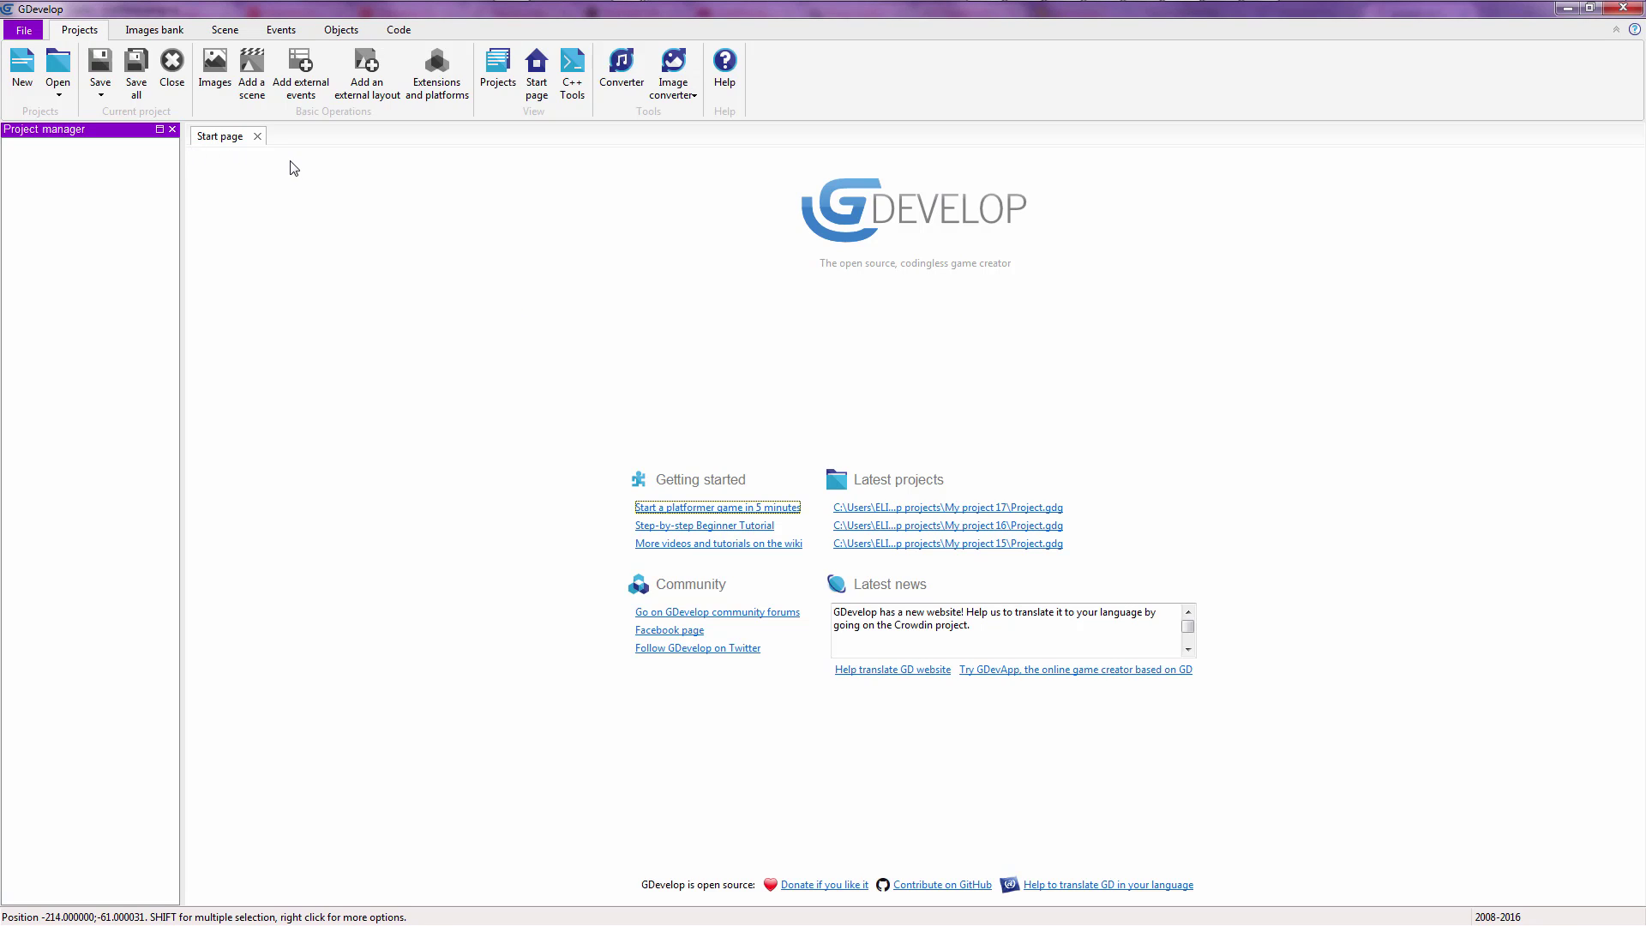
Create a new empty project for the Native (Windows or Linux games) platform, keeping the suggested project file
click(38, 36)
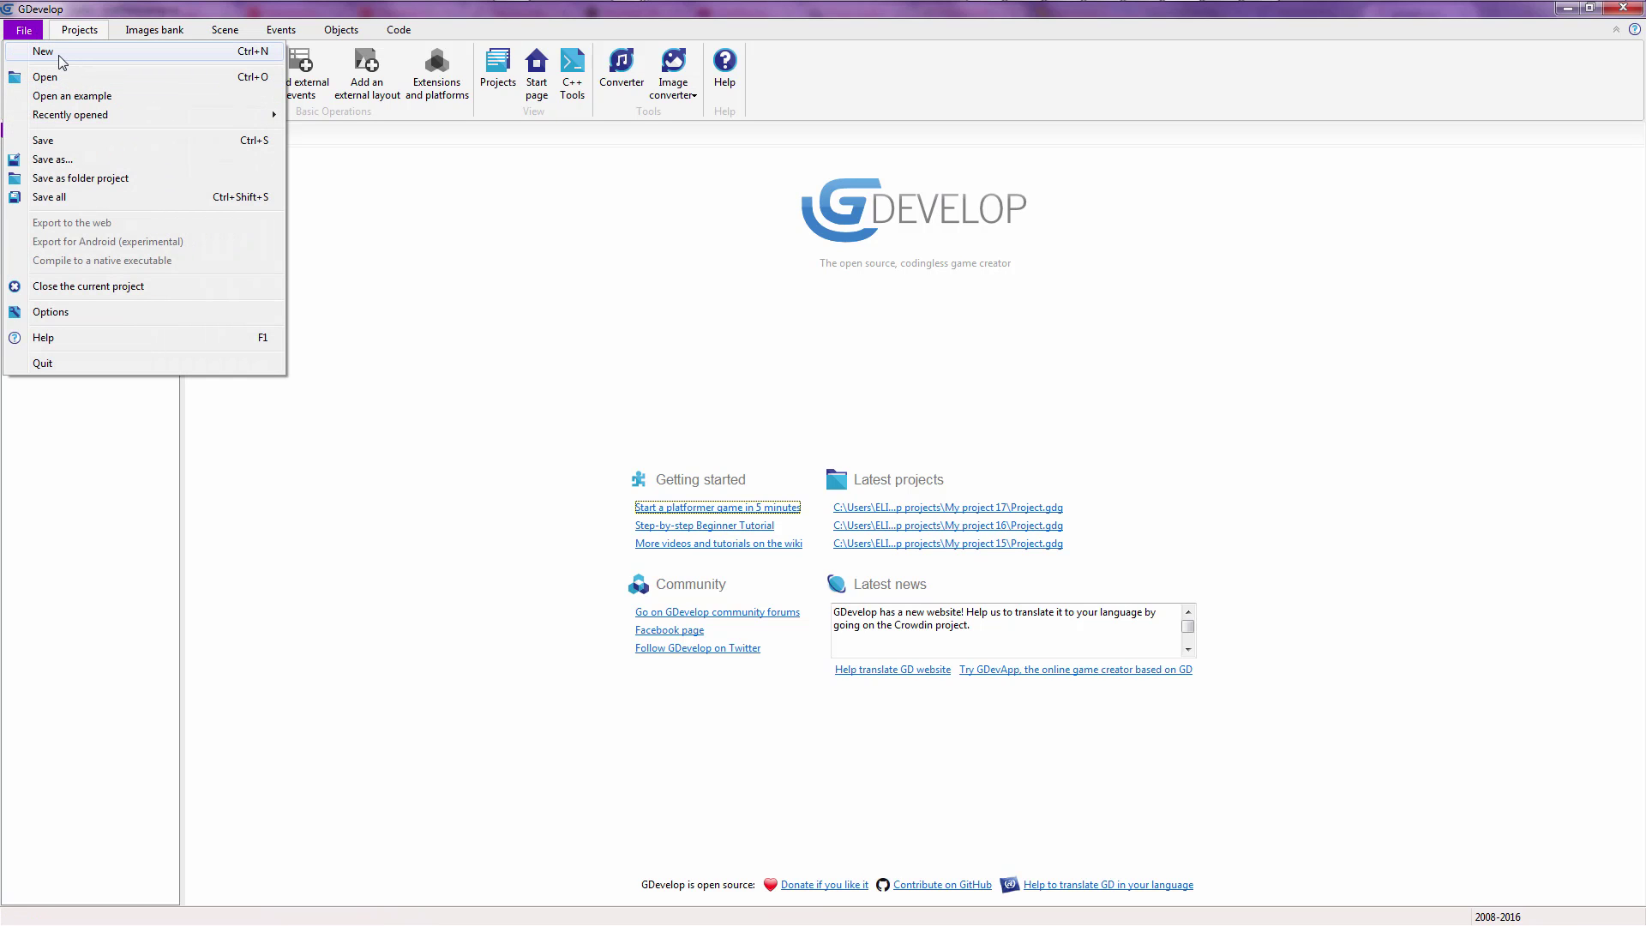
click(43, 52)
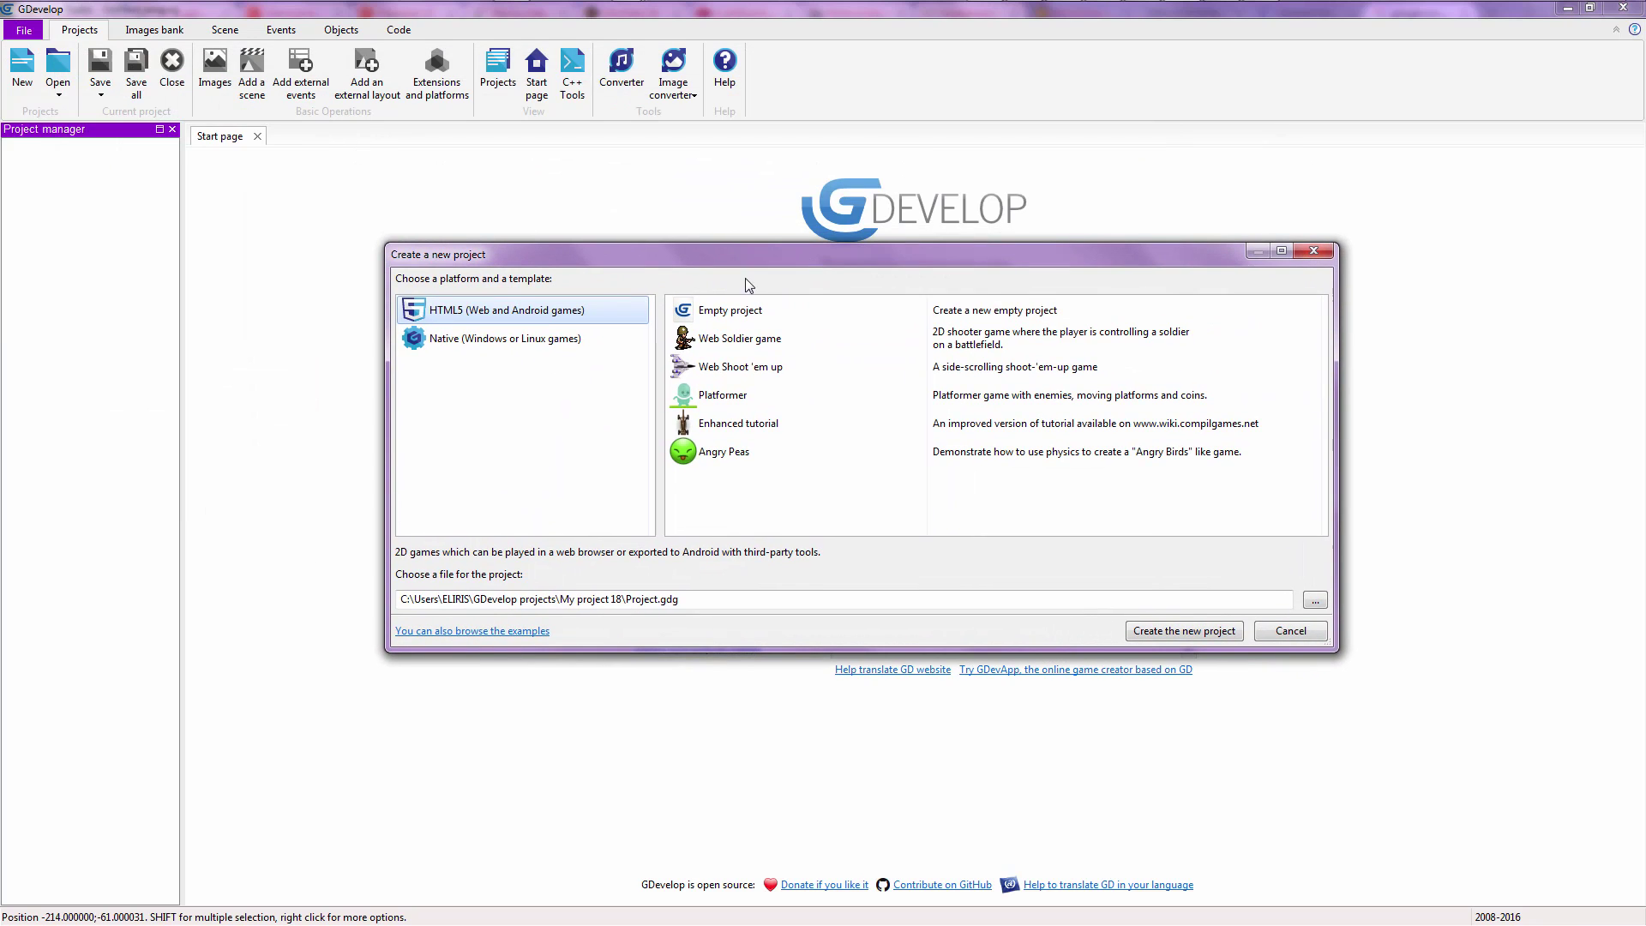
click(696, 315)
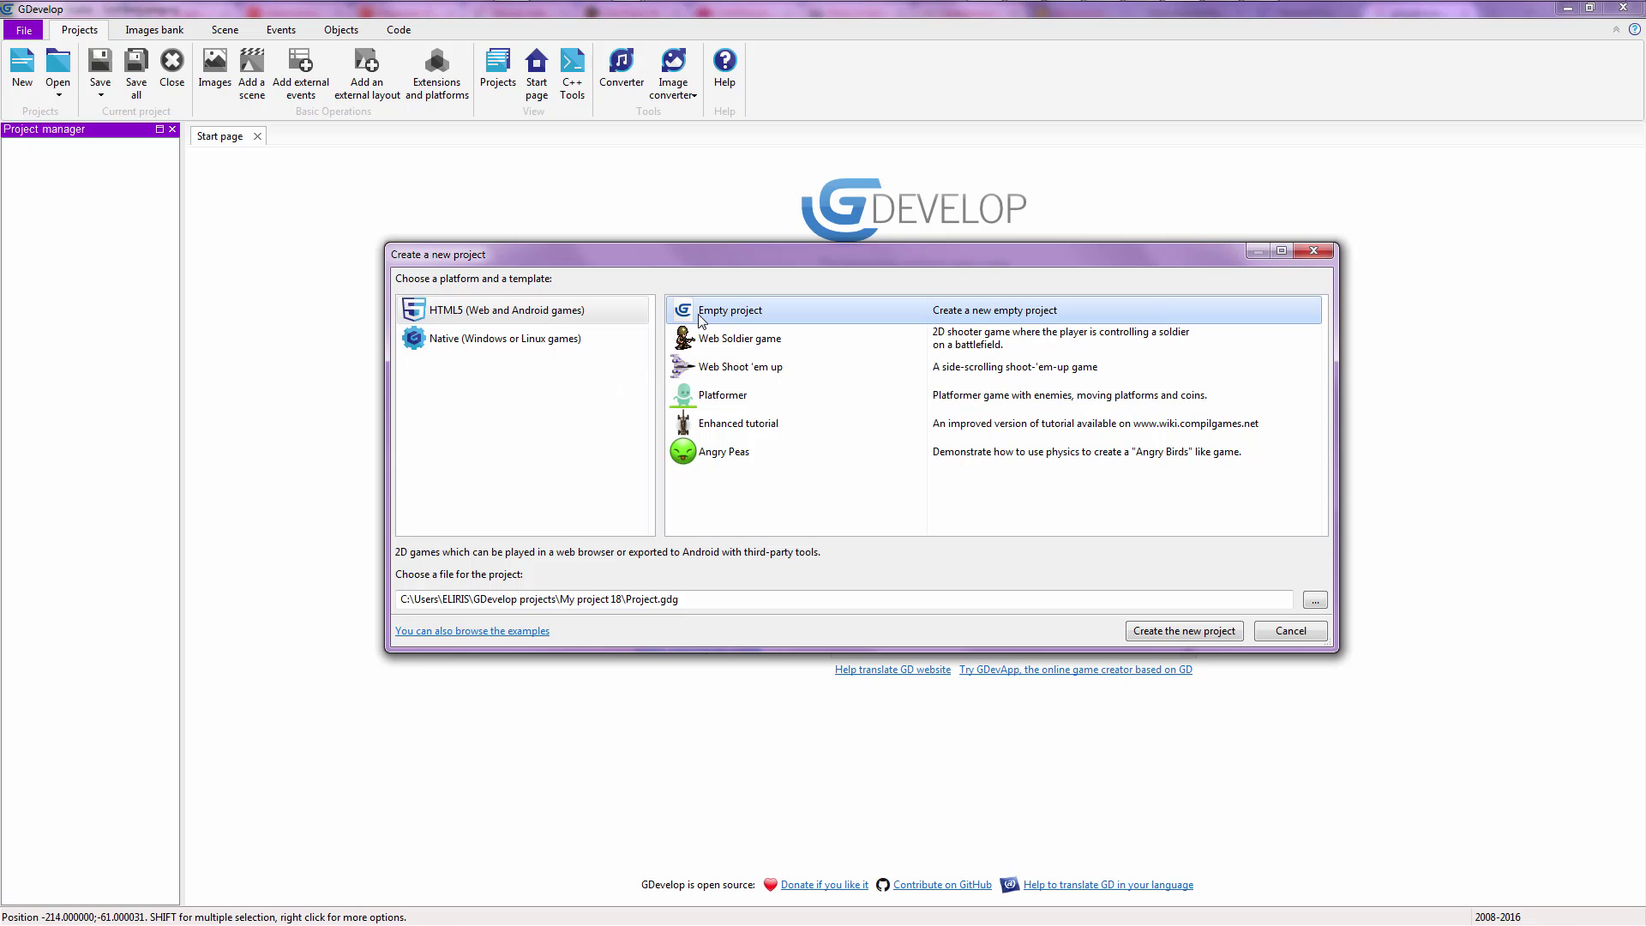
click(524, 347)
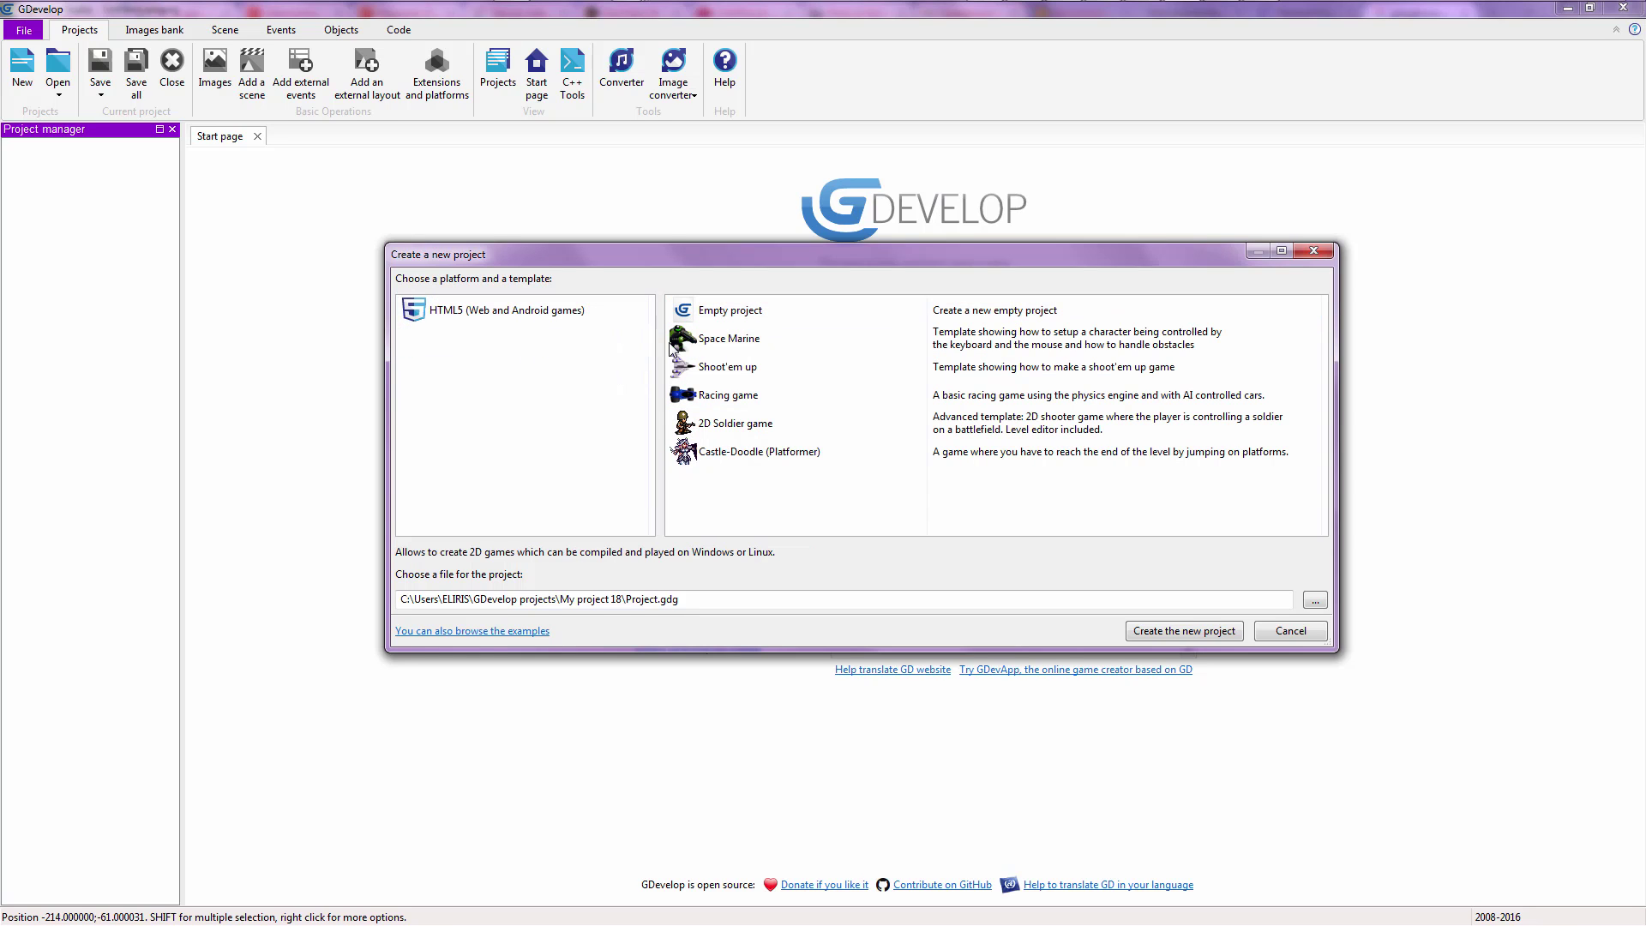
click(740, 320)
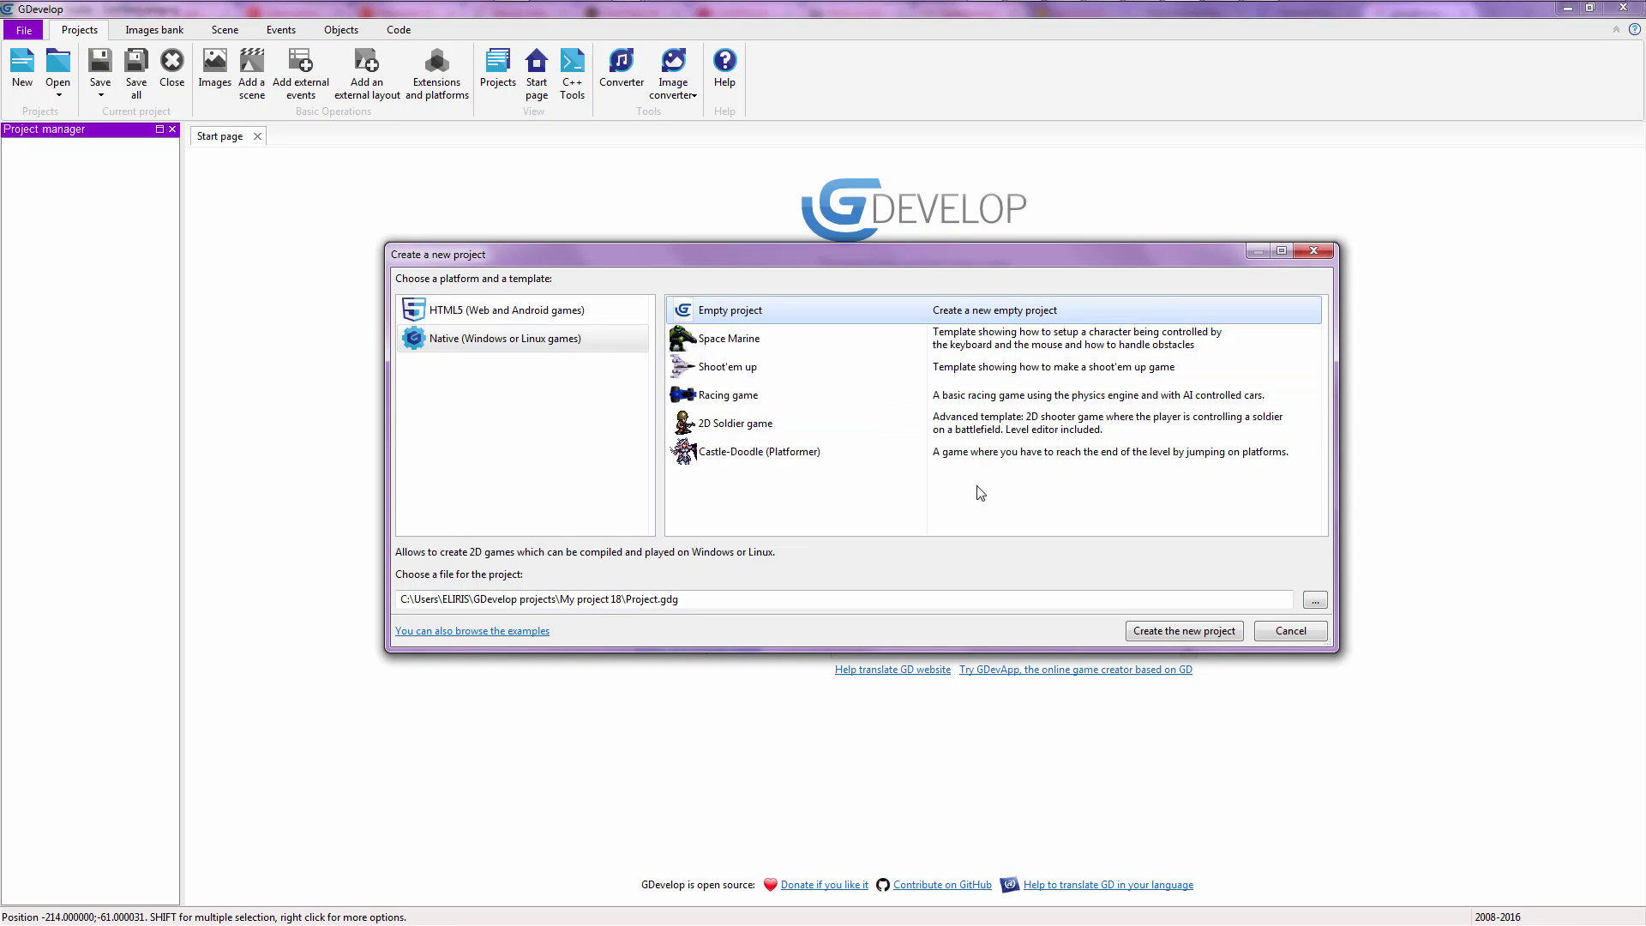
click(1146, 639)
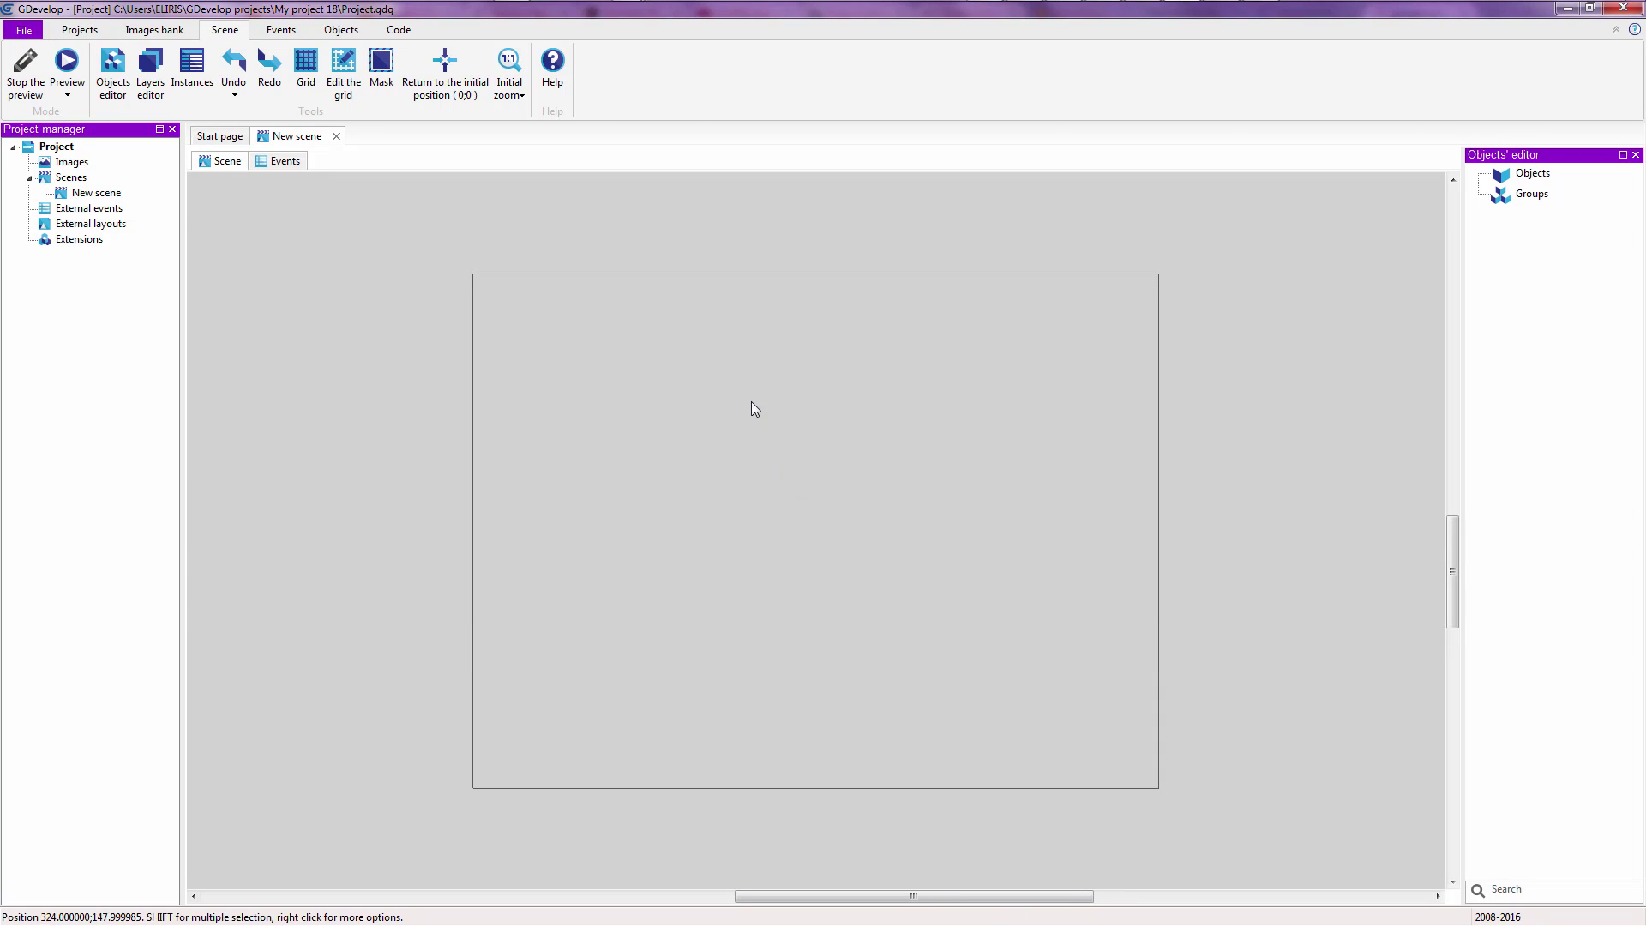
Insert a new object of the Sprite type into the scene
drag(460, 262, 1183, 810)
right_click(807, 477)
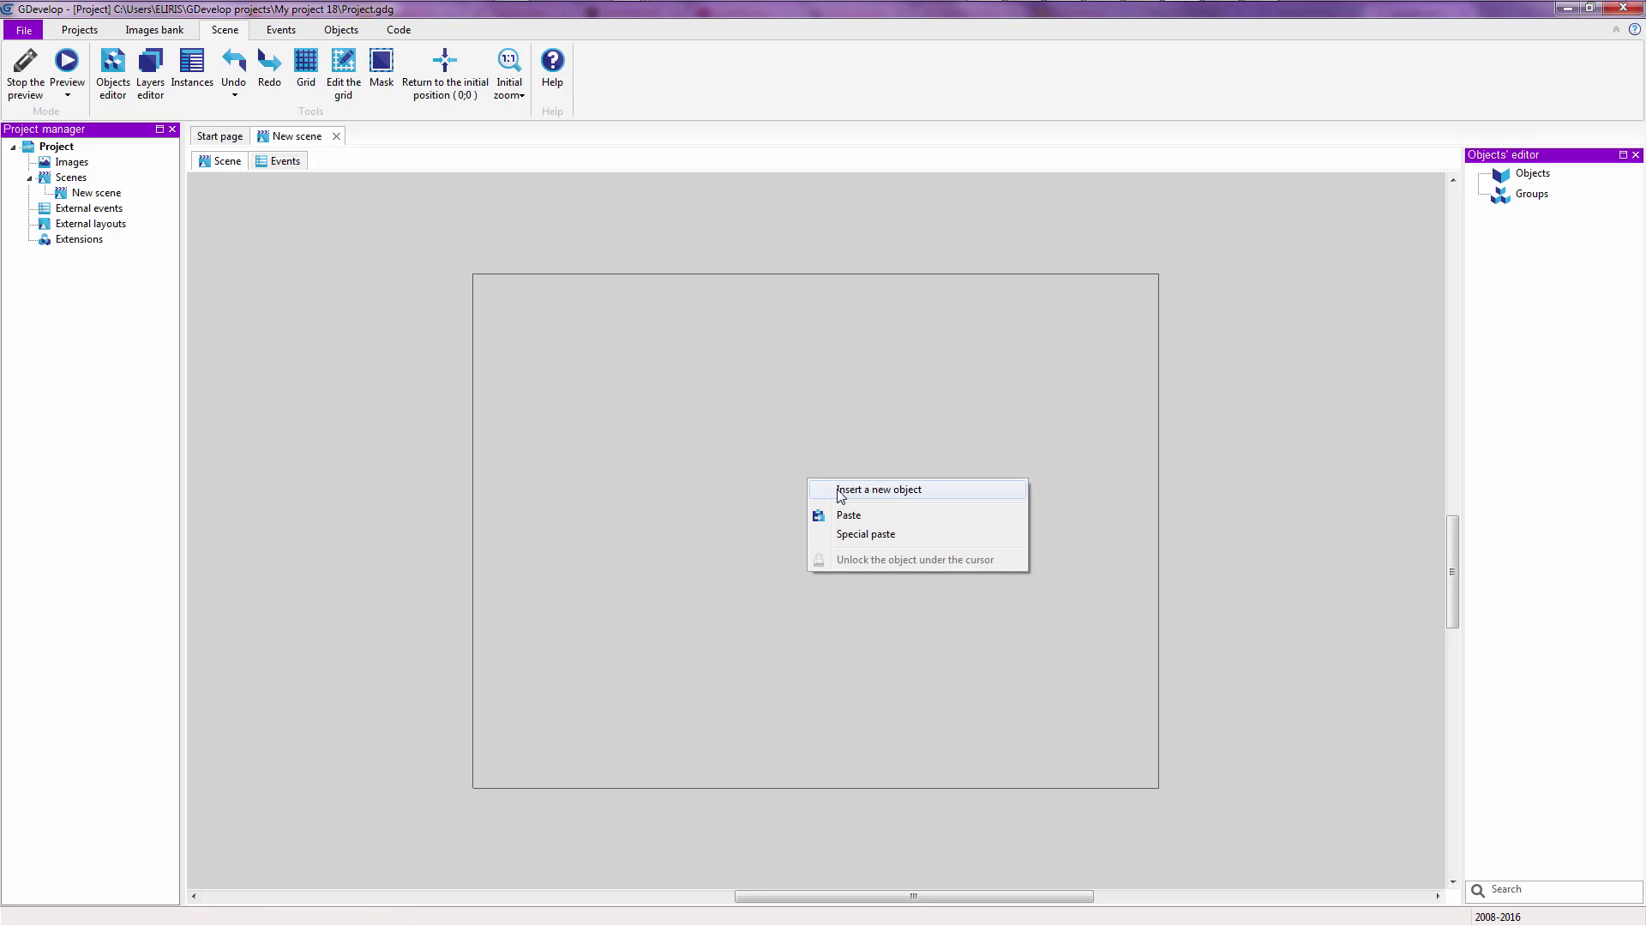
click(839, 493)
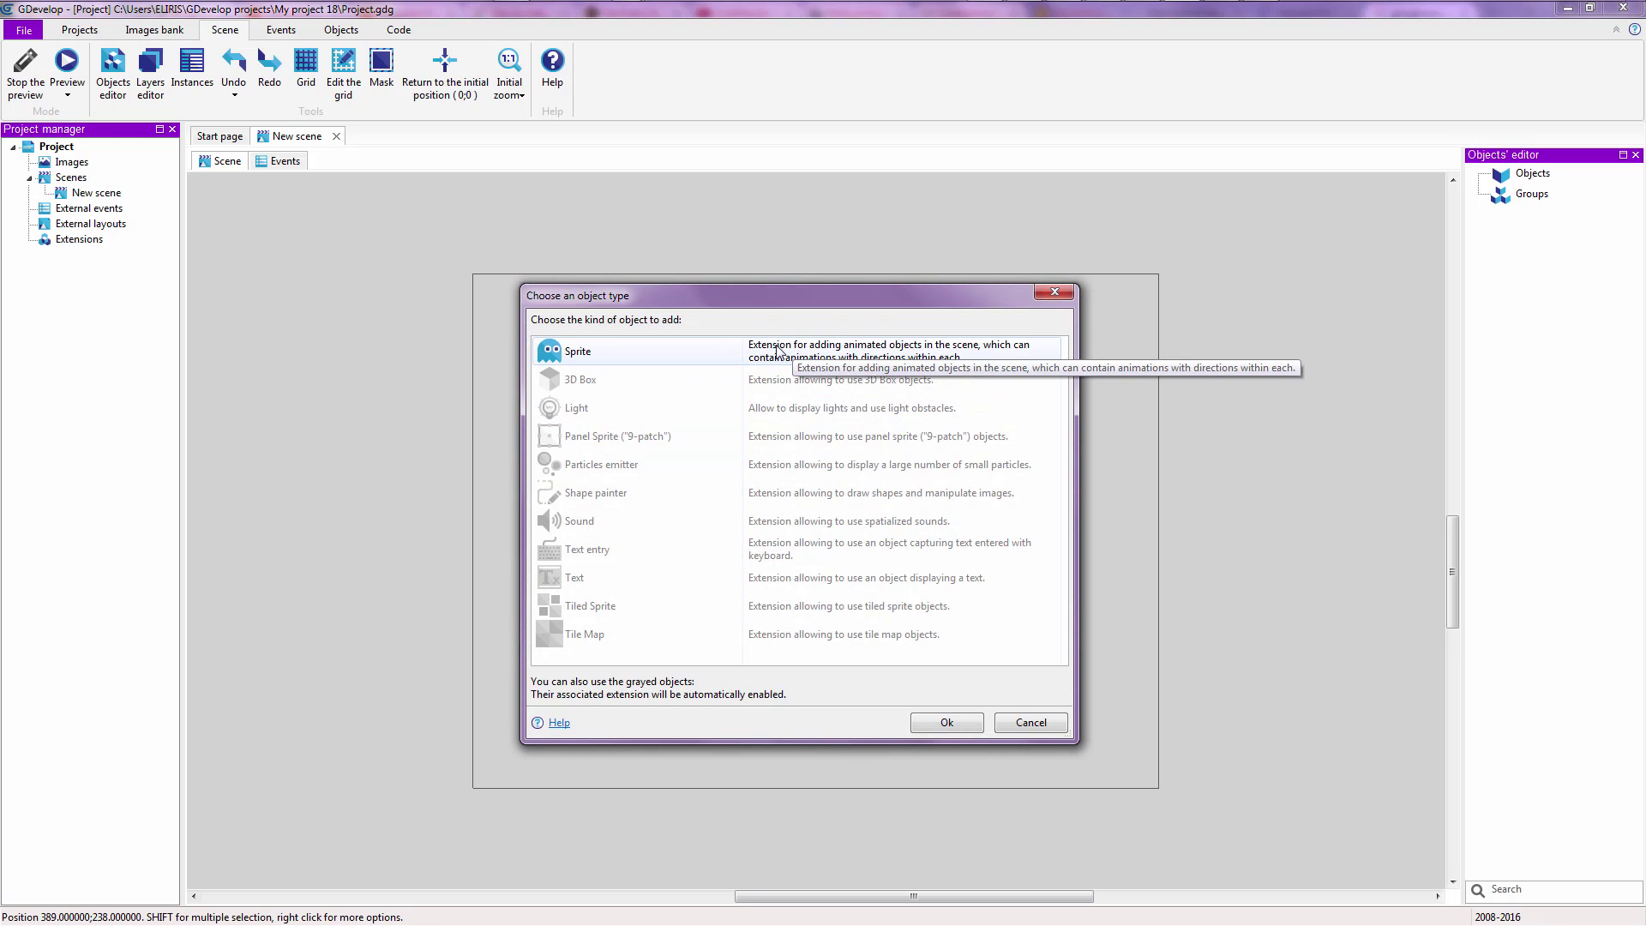
click(772, 352)
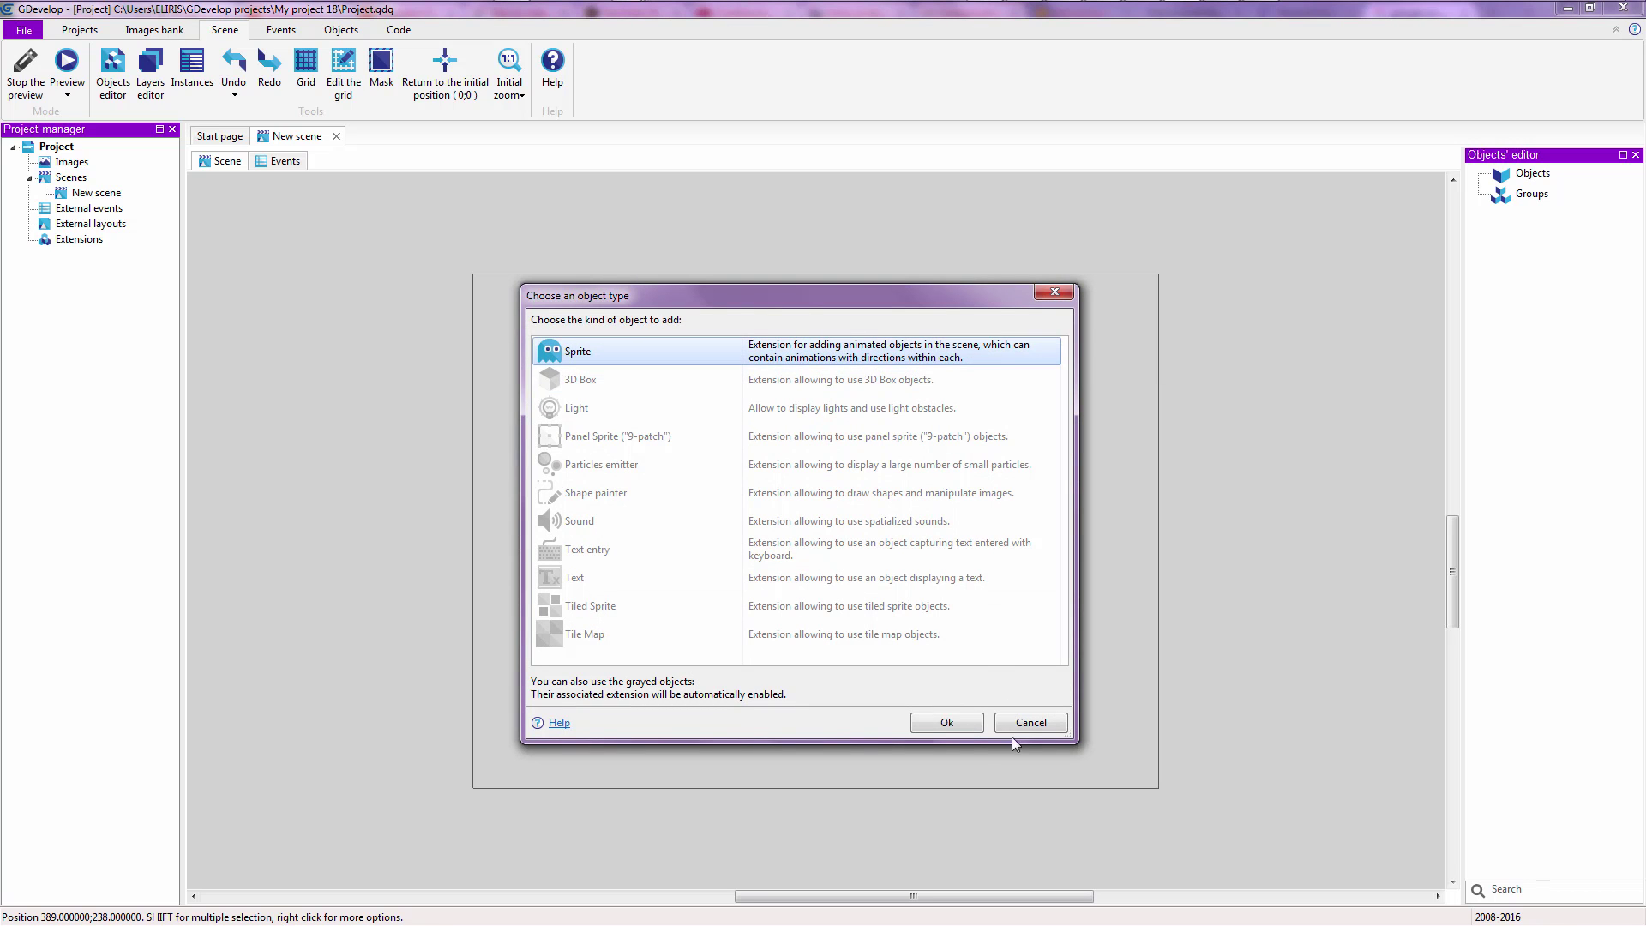
click(944, 725)
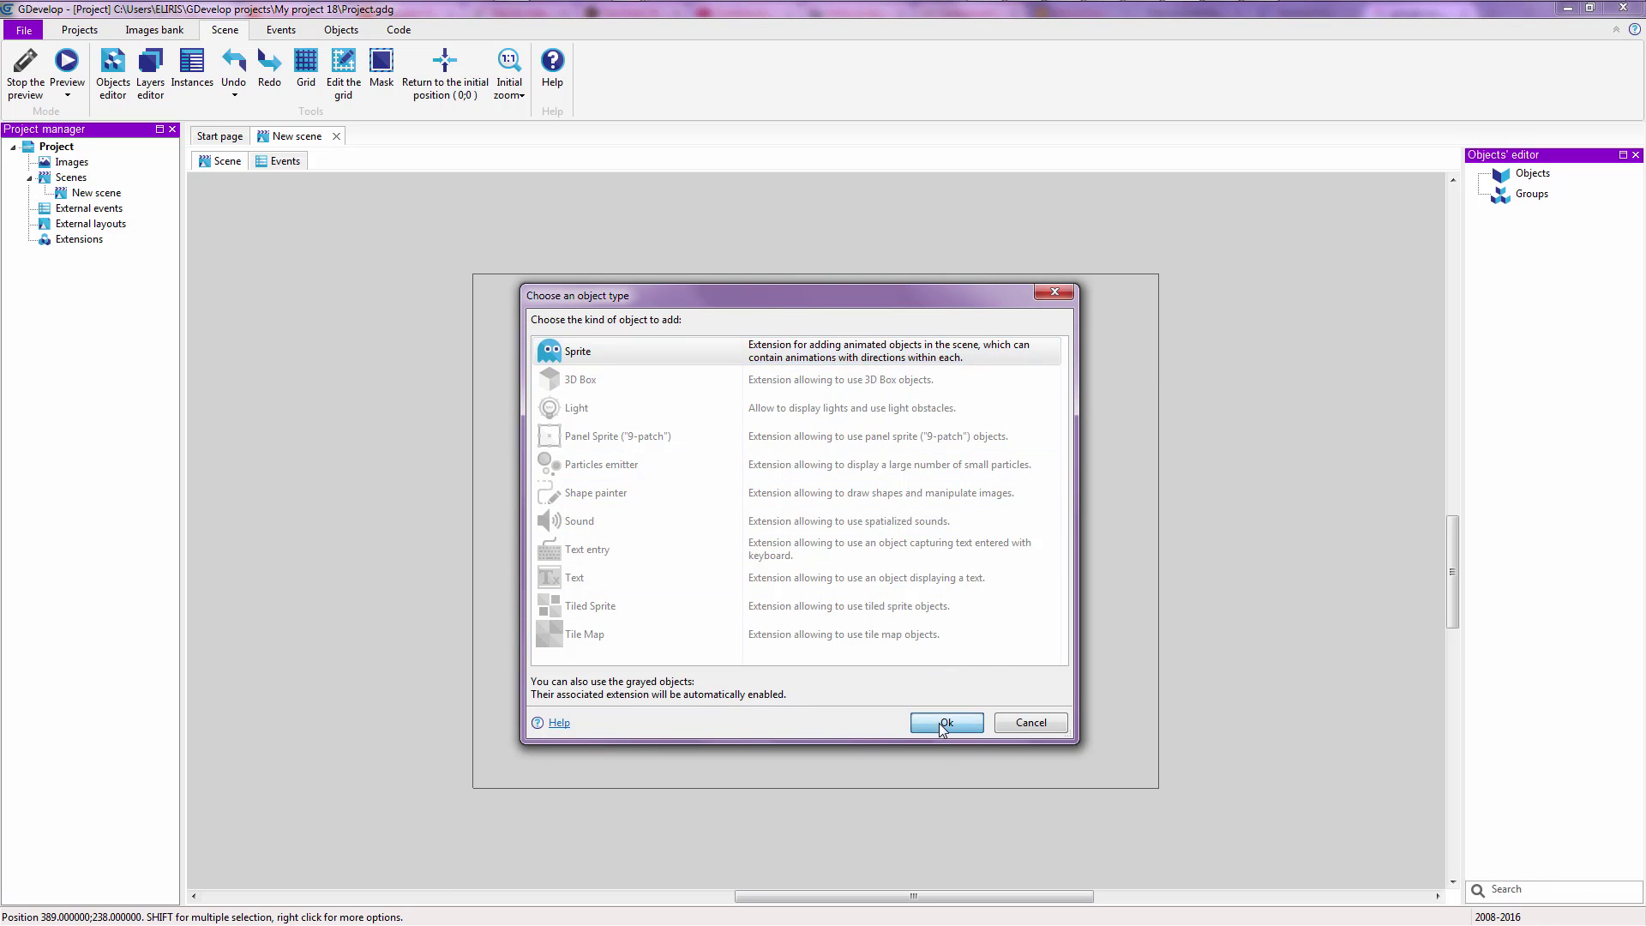
Reposition the Sprite object editor over the scene and enlarge its window
mouse_move(599, 68)
mouse_down()
mouse_move(975, 288)
mouse_move(944, 271)
mouse_move(966, 265)
mouse_up()
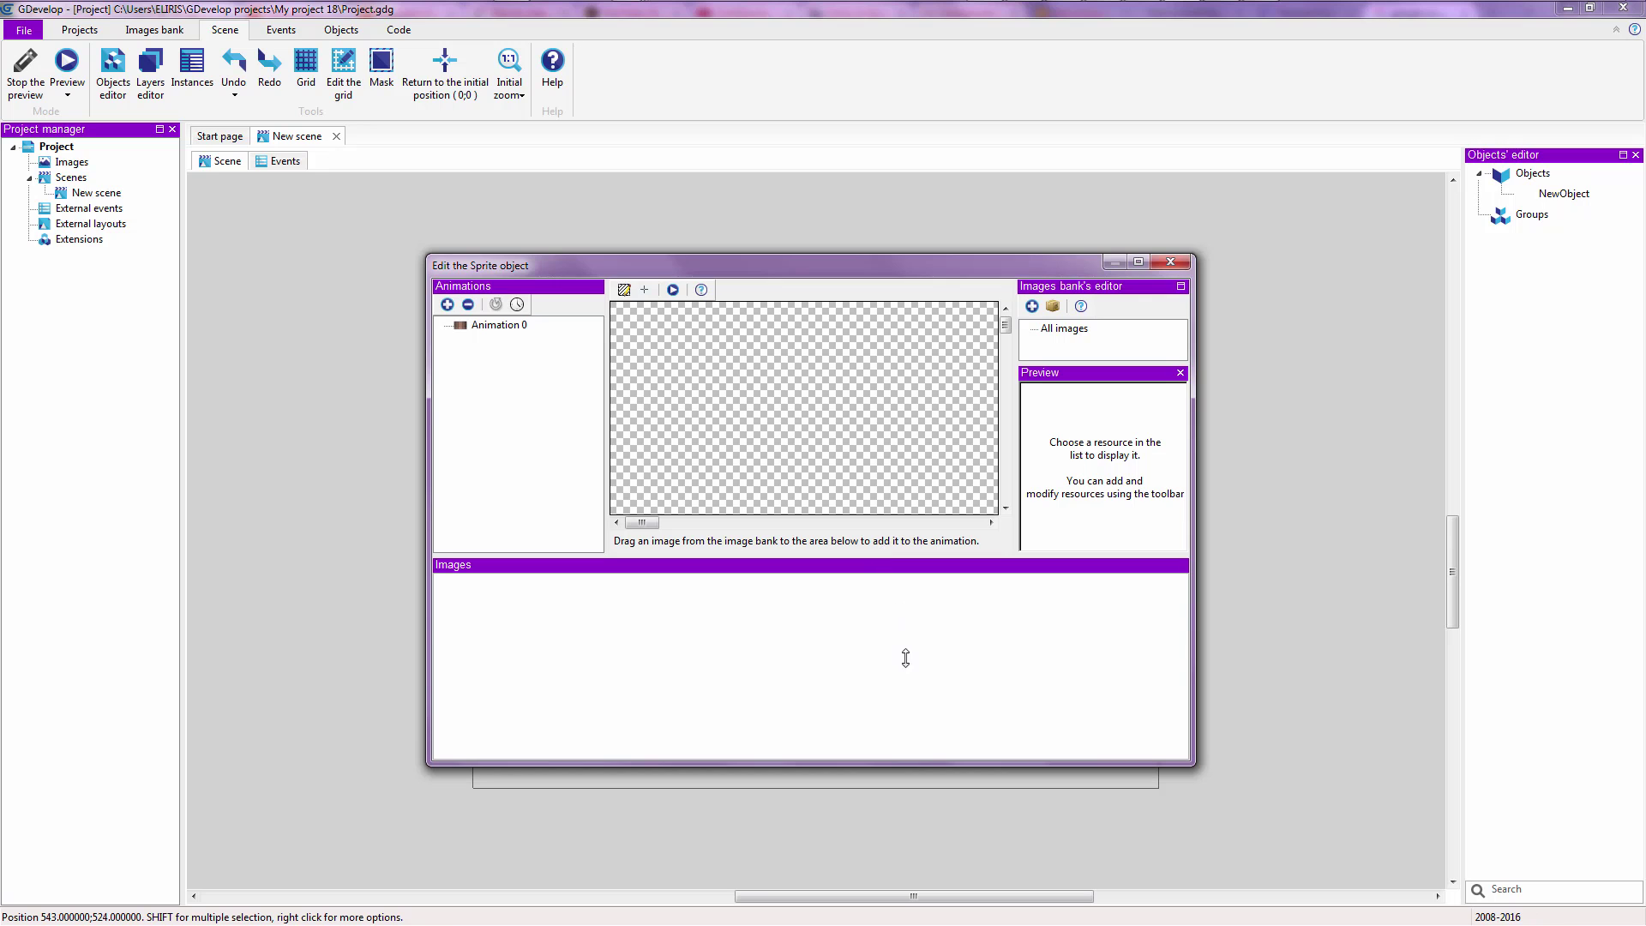
drag(930, 272, 794, 239)
drag(1064, 734, 1301, 843)
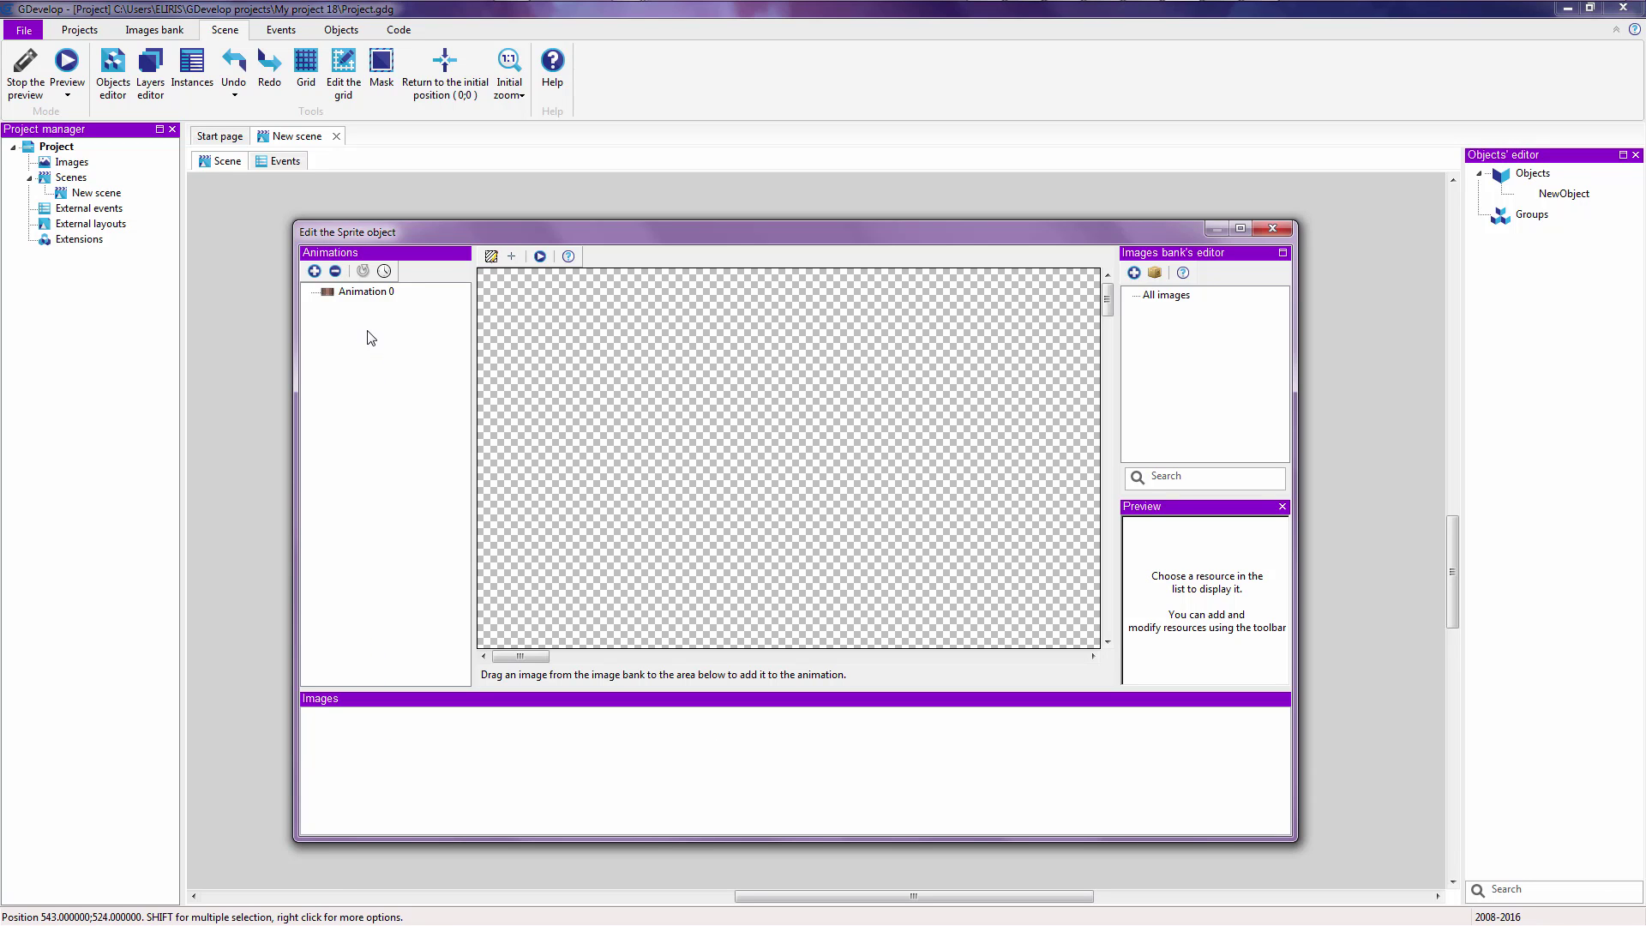
Add three more animations to the sprite object after Animation 0
click(323, 272)
click(323, 272)
click(358, 293)
click(376, 309)
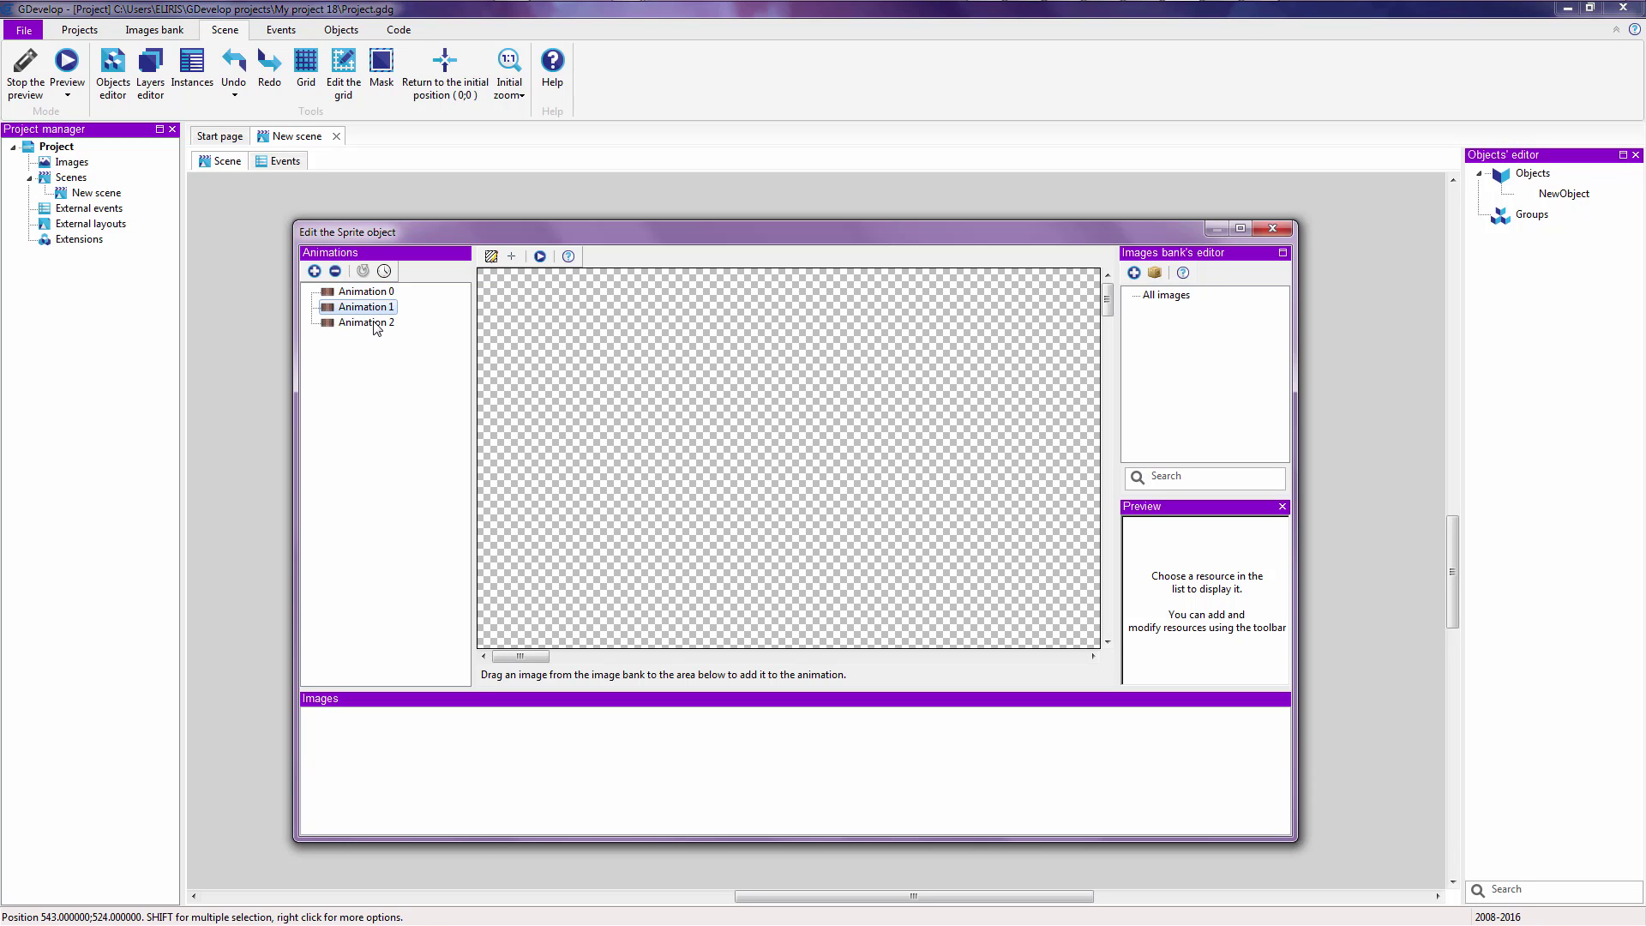
click(375, 324)
click(315, 271)
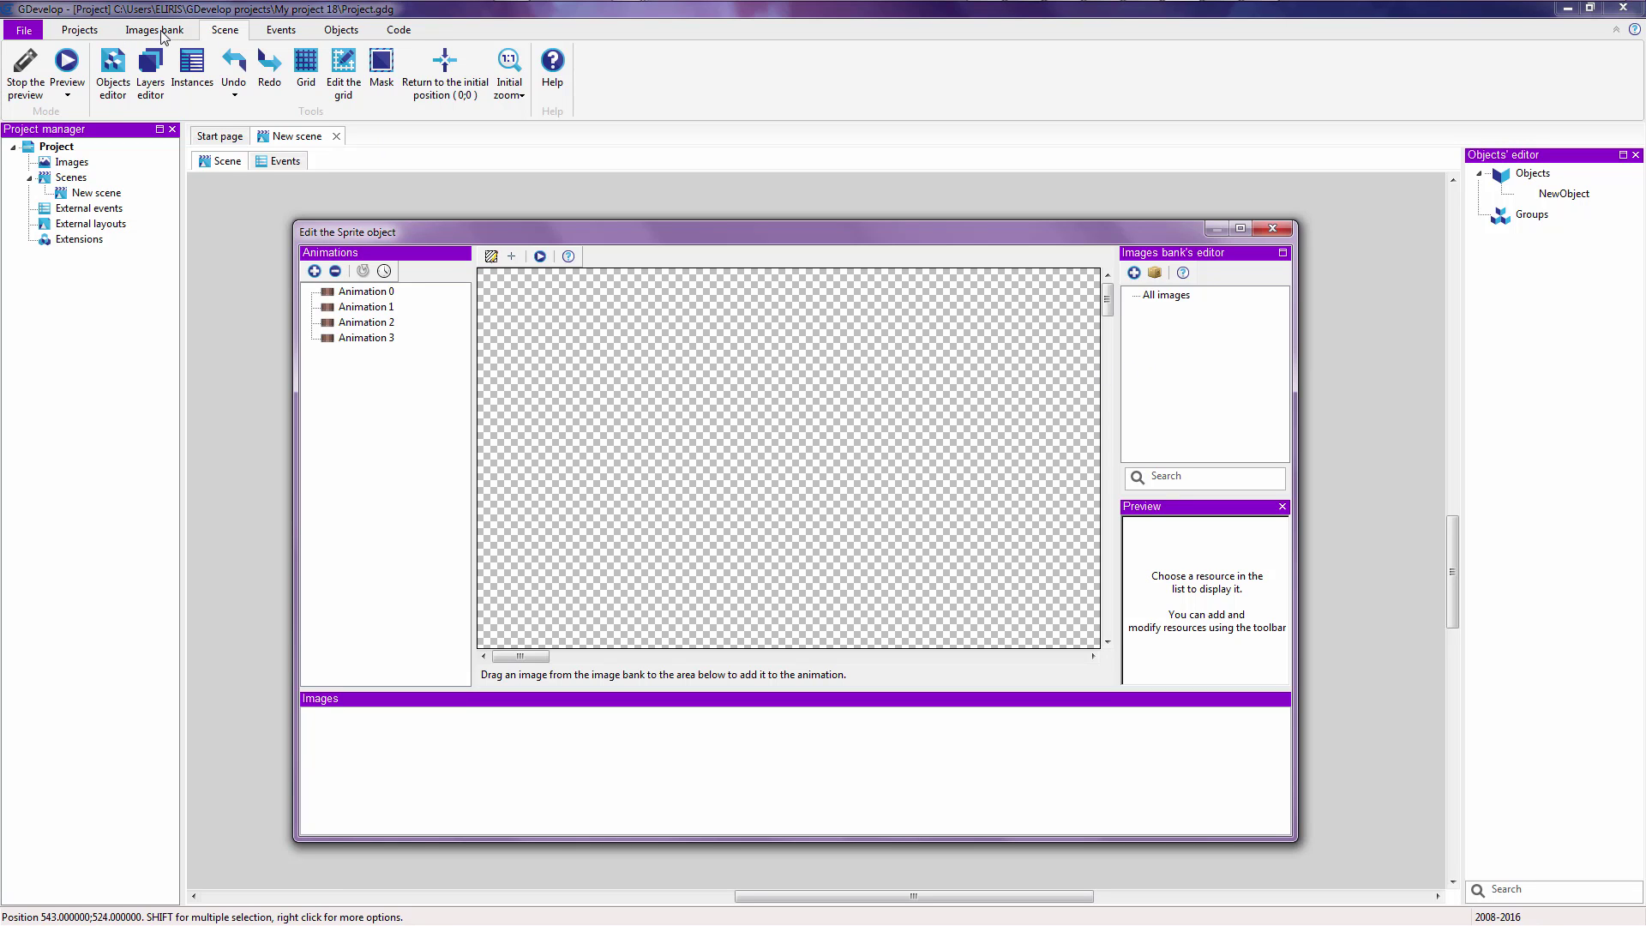
Delete the extra animations from the sprite object, keeping only Animation 0
right_click(366, 340)
click(406, 454)
click(335, 271)
click(335, 271)
click(335, 271)
click(314, 271)
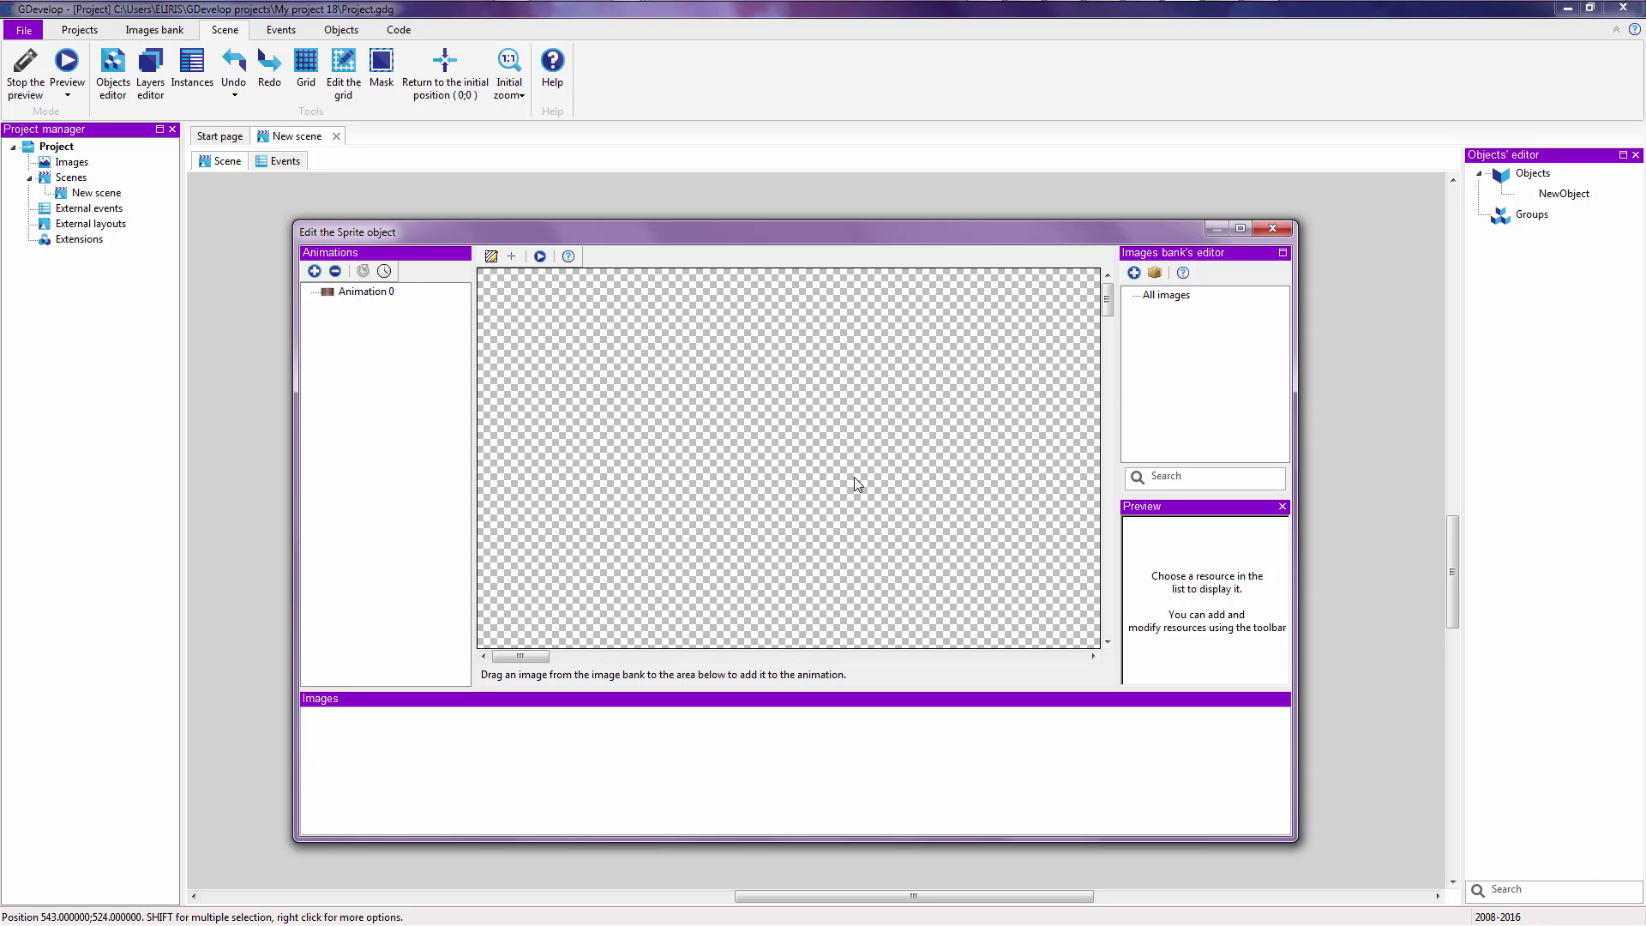
right_click(429, 782)
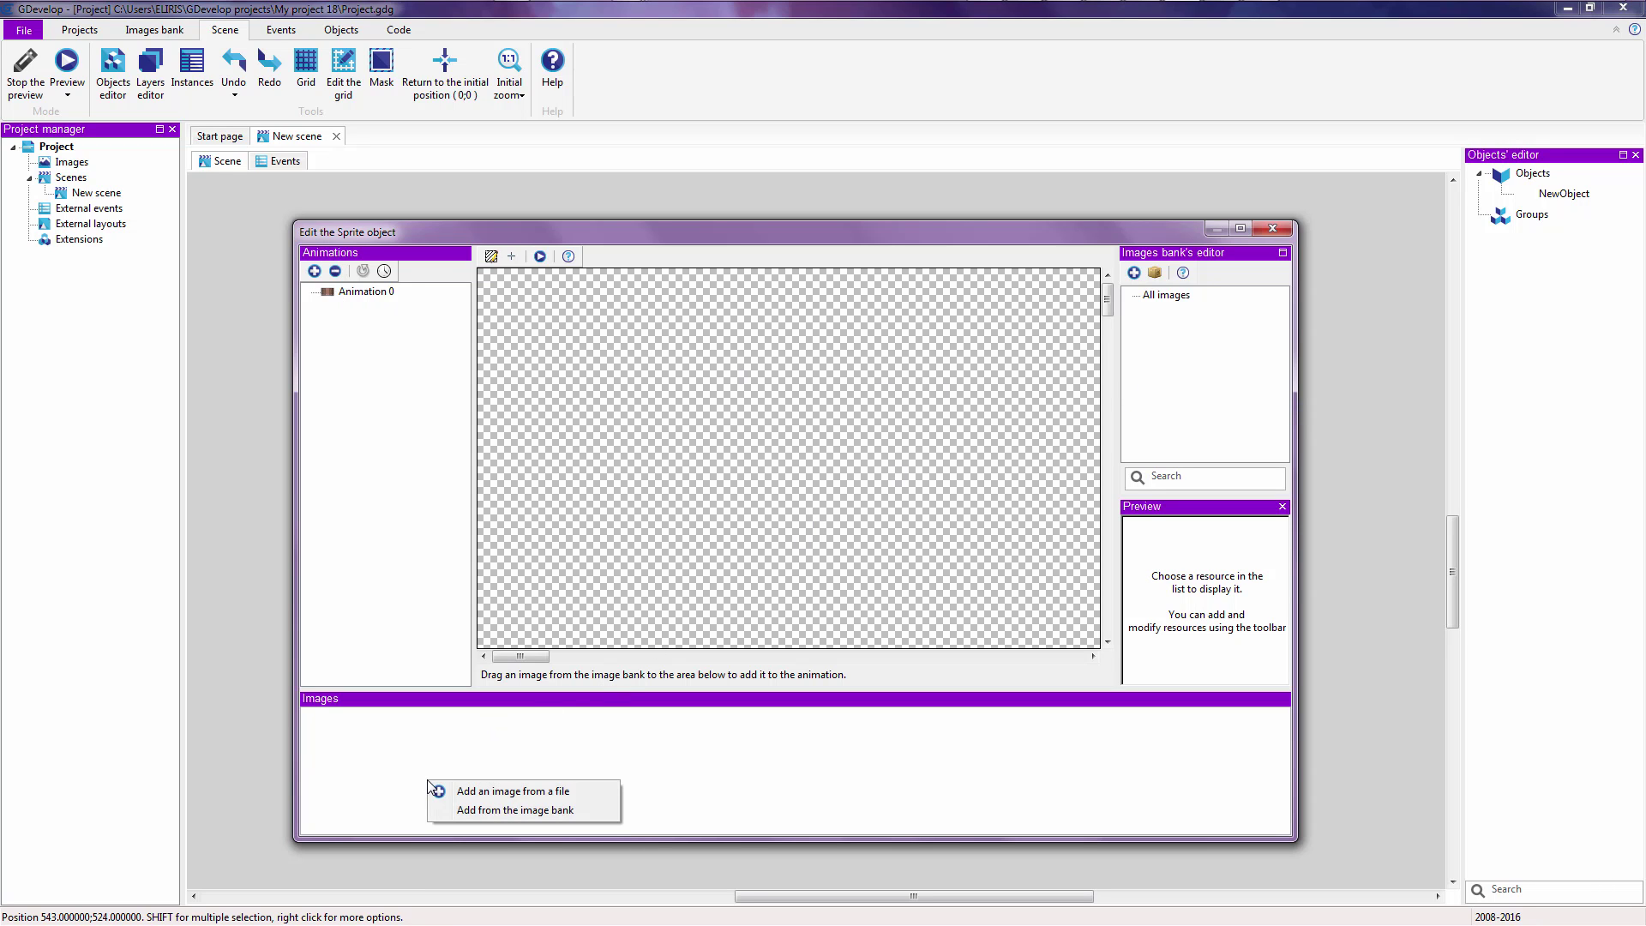
click(484, 792)
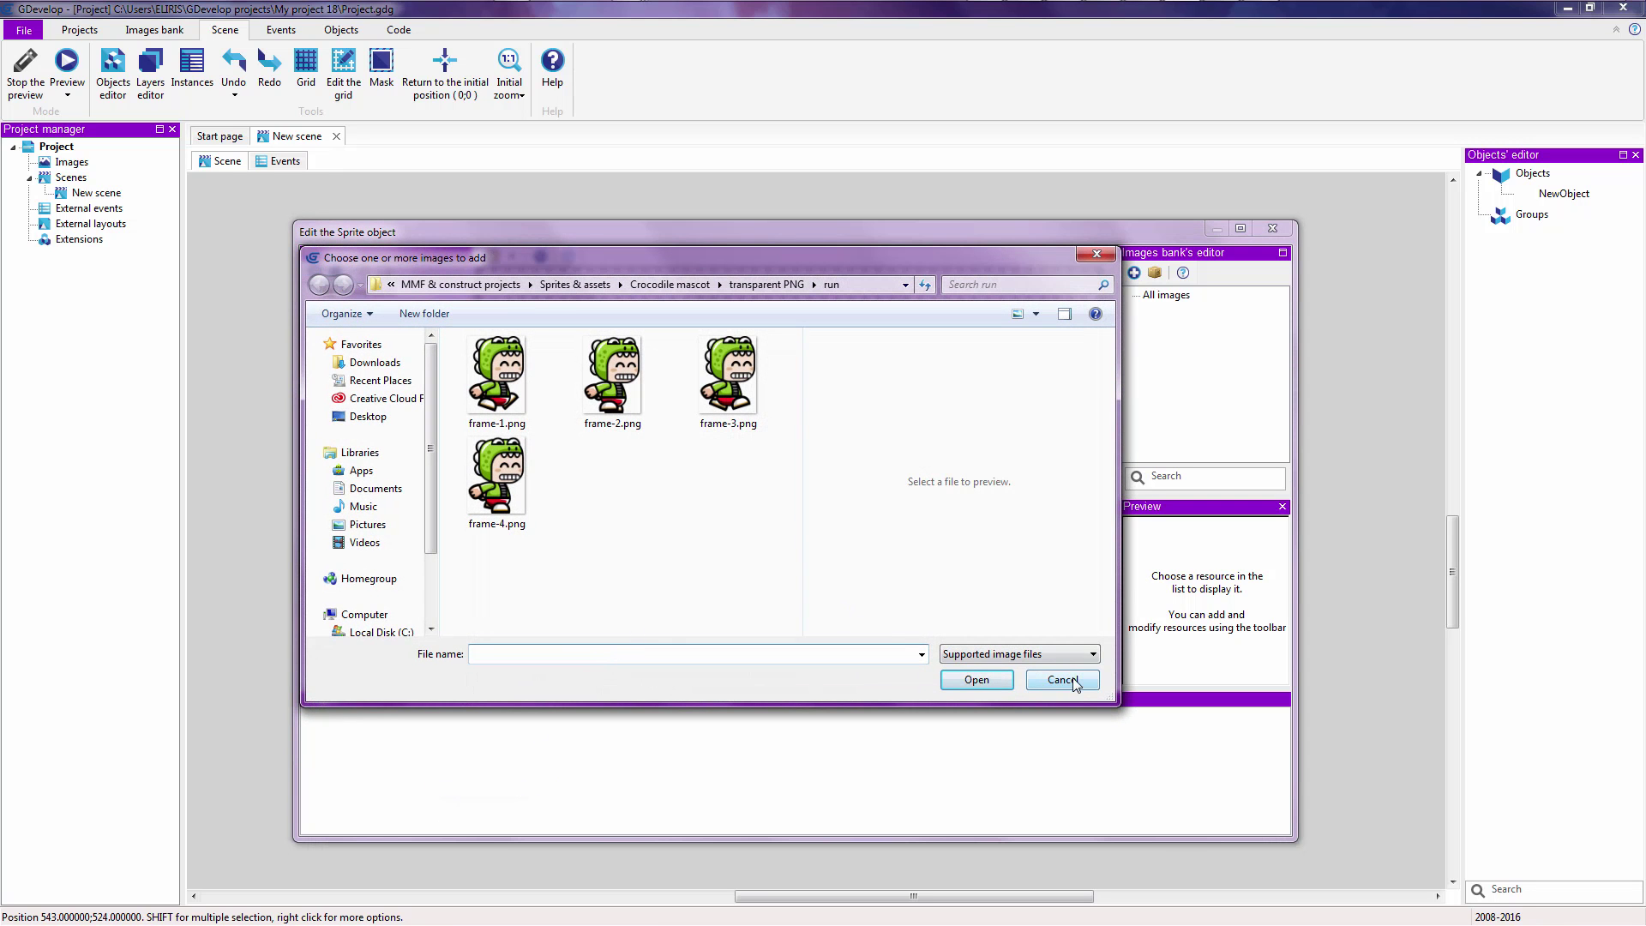
click(1073, 681)
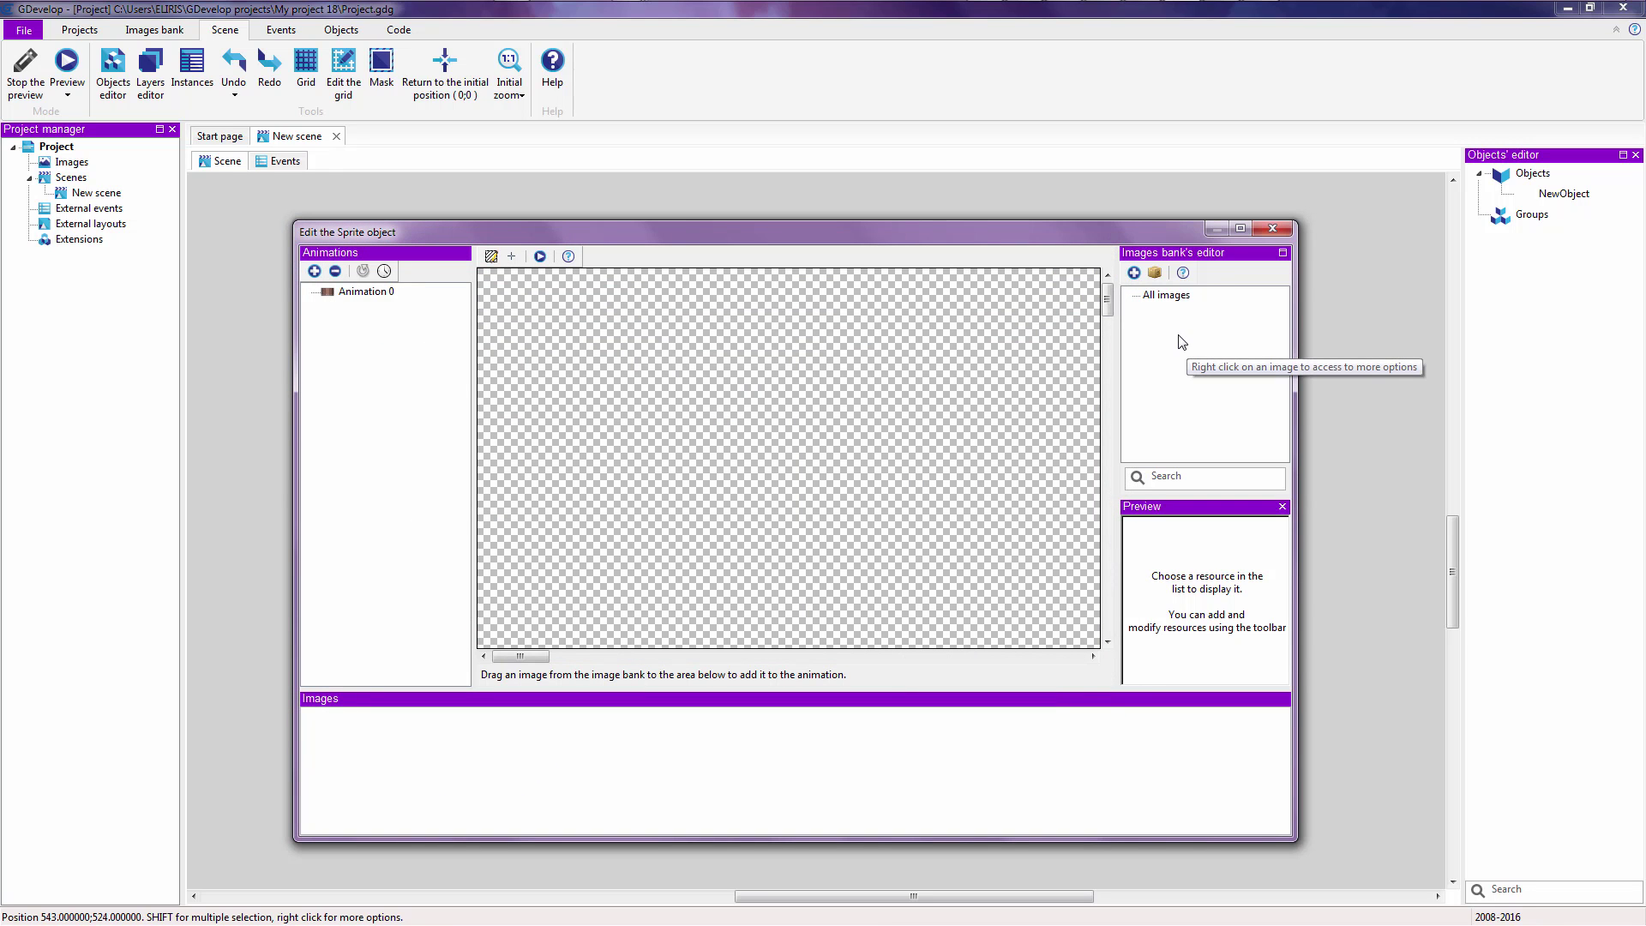
click(1140, 281)
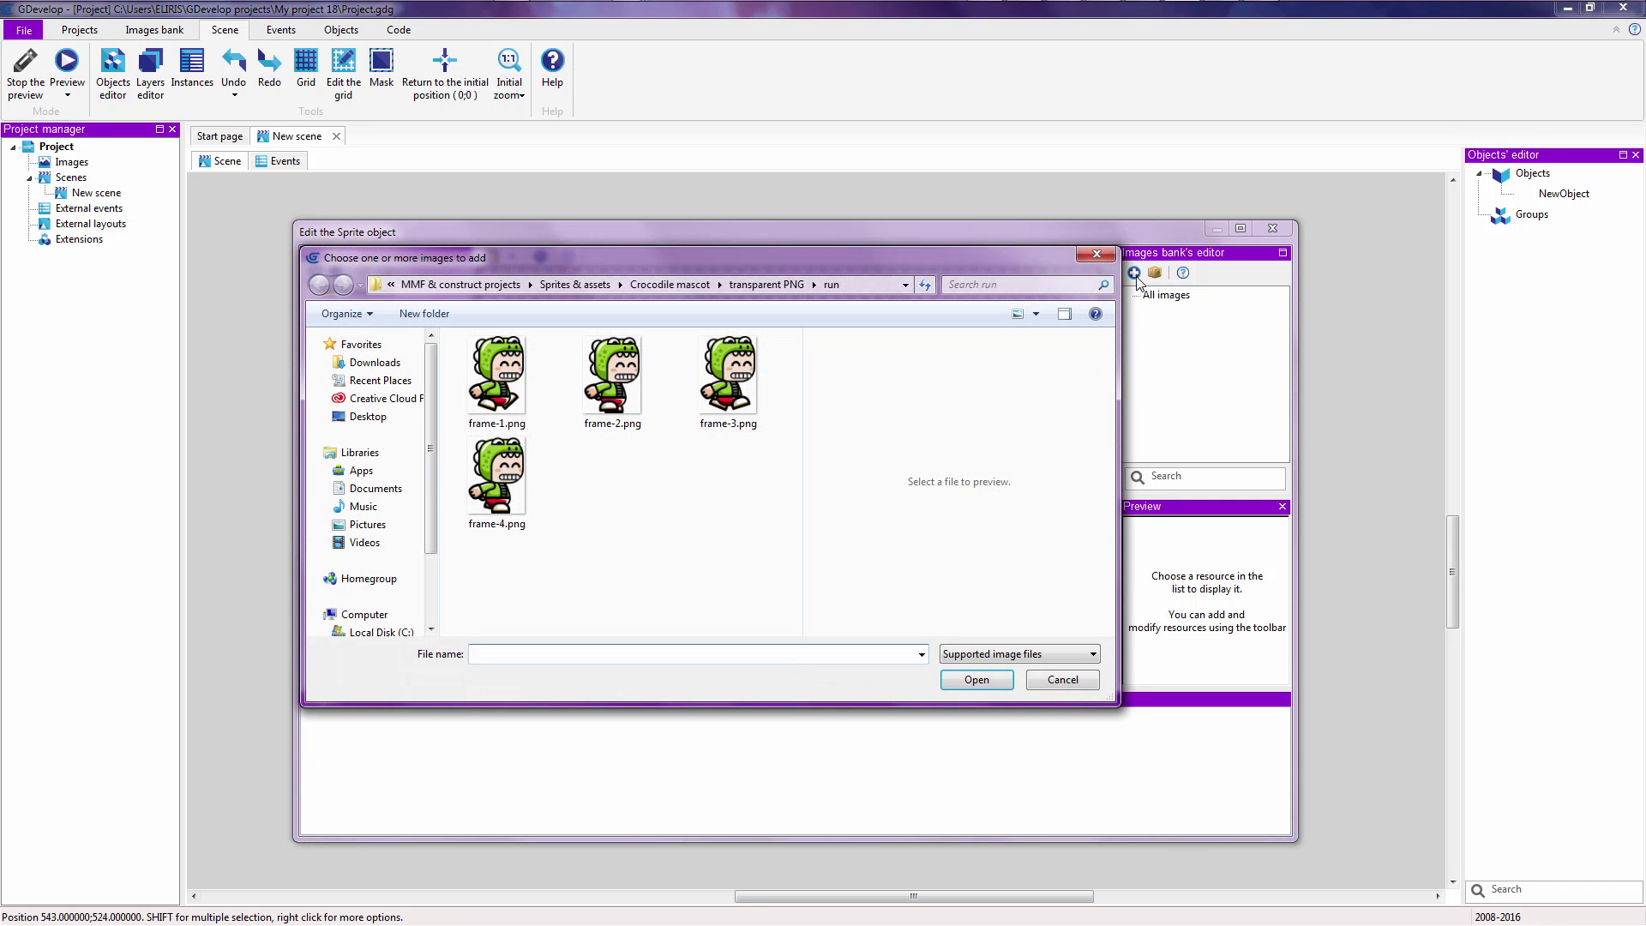
click(1062, 679)
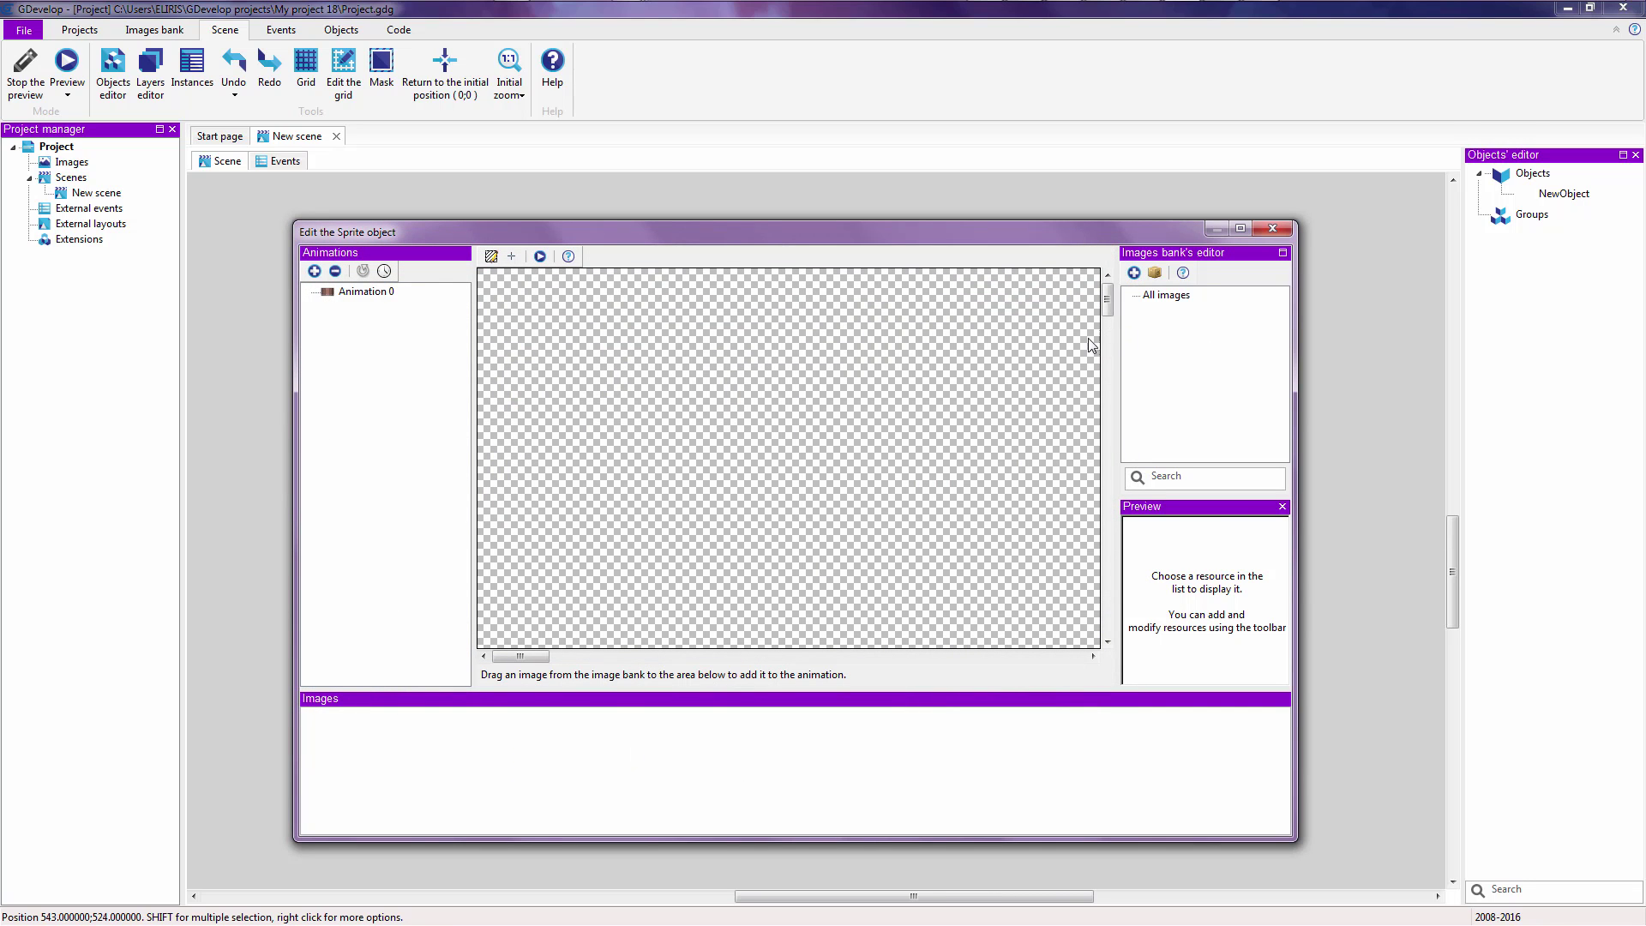
Start adding images to the image bank and try selecting the four frames in the run folder
click(1134, 274)
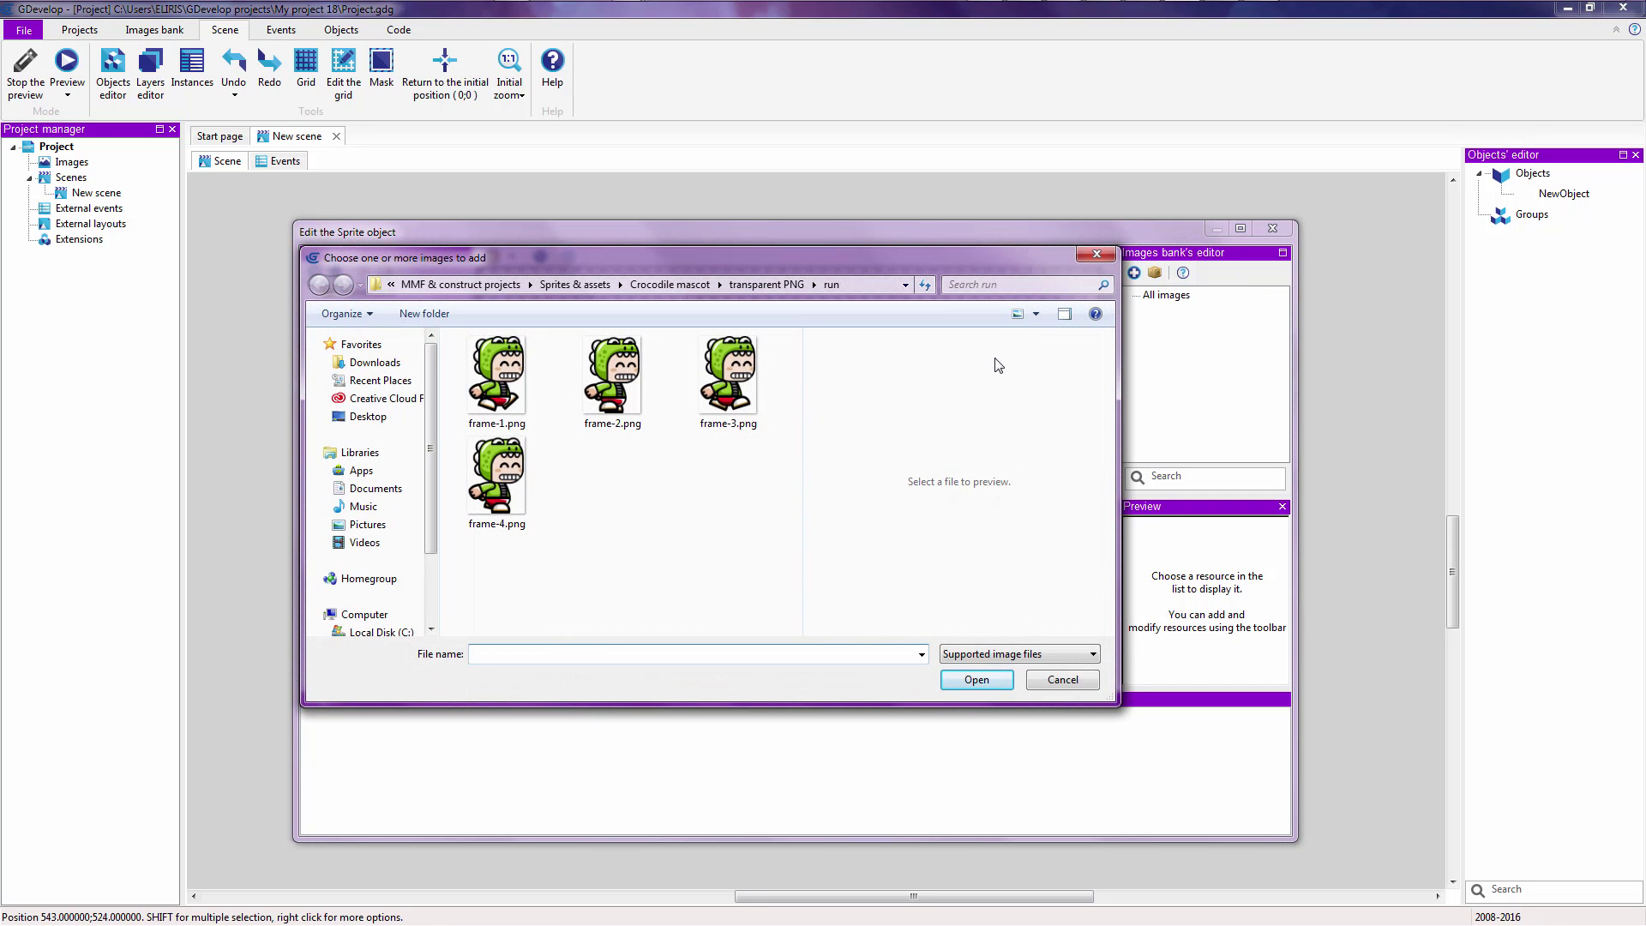
drag(878, 266, 950, 352)
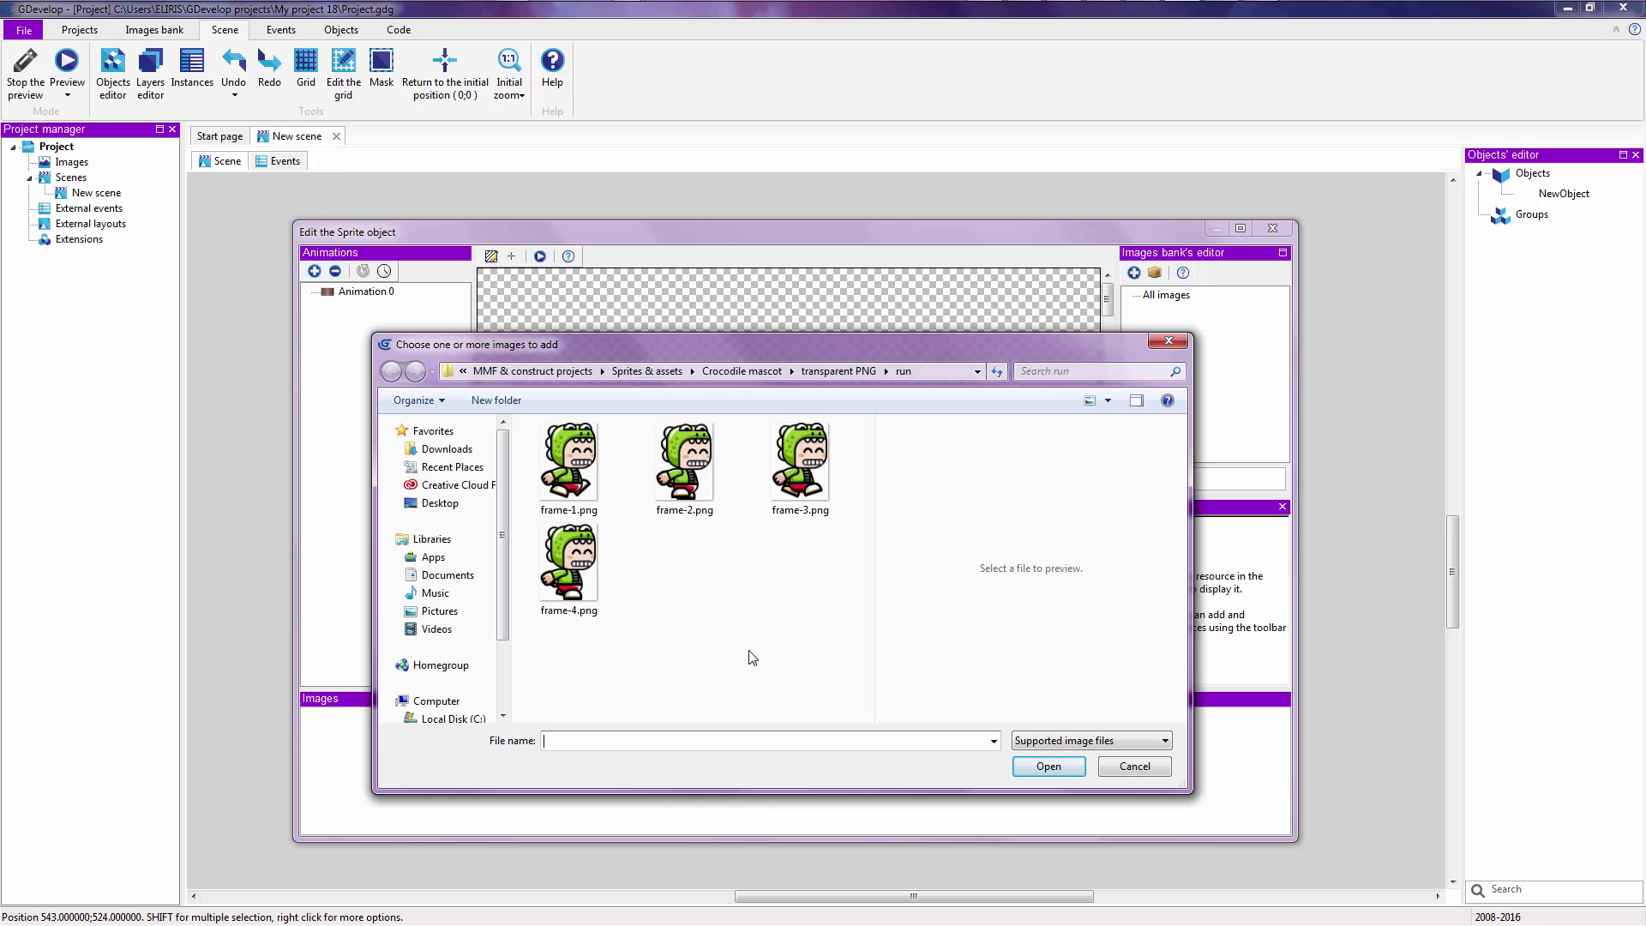
drag(788, 635, 686, 548)
drag(837, 634, 757, 629)
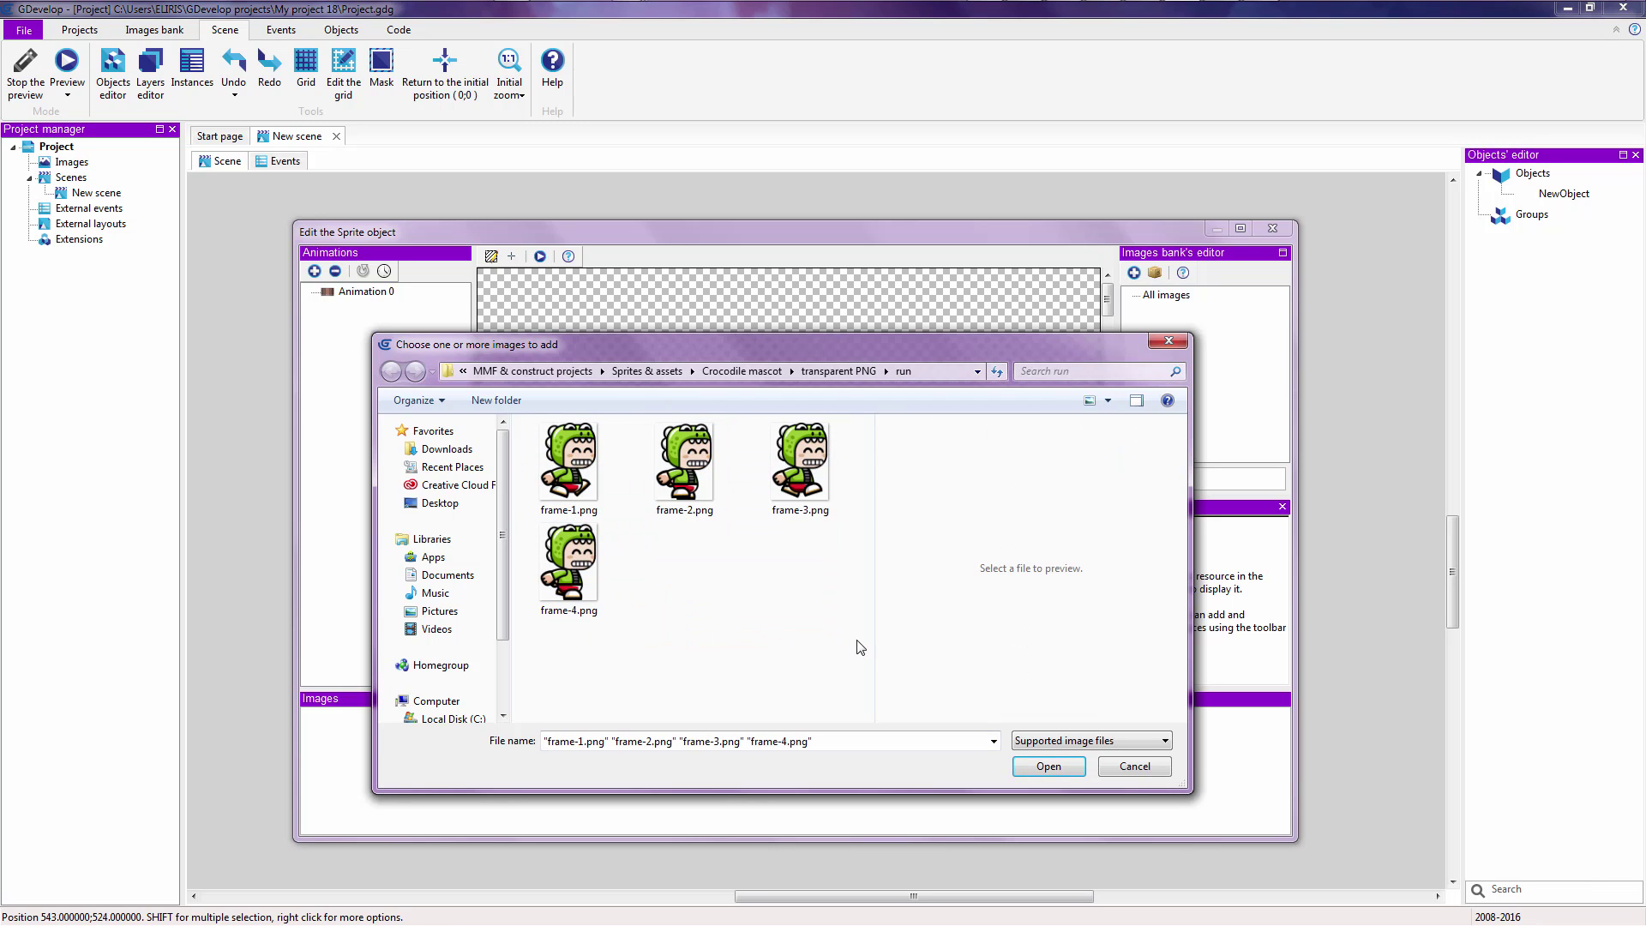
Import frame-1.png and frame-2.png from the idle folder under transparent PNG into the image bank
click(827, 371)
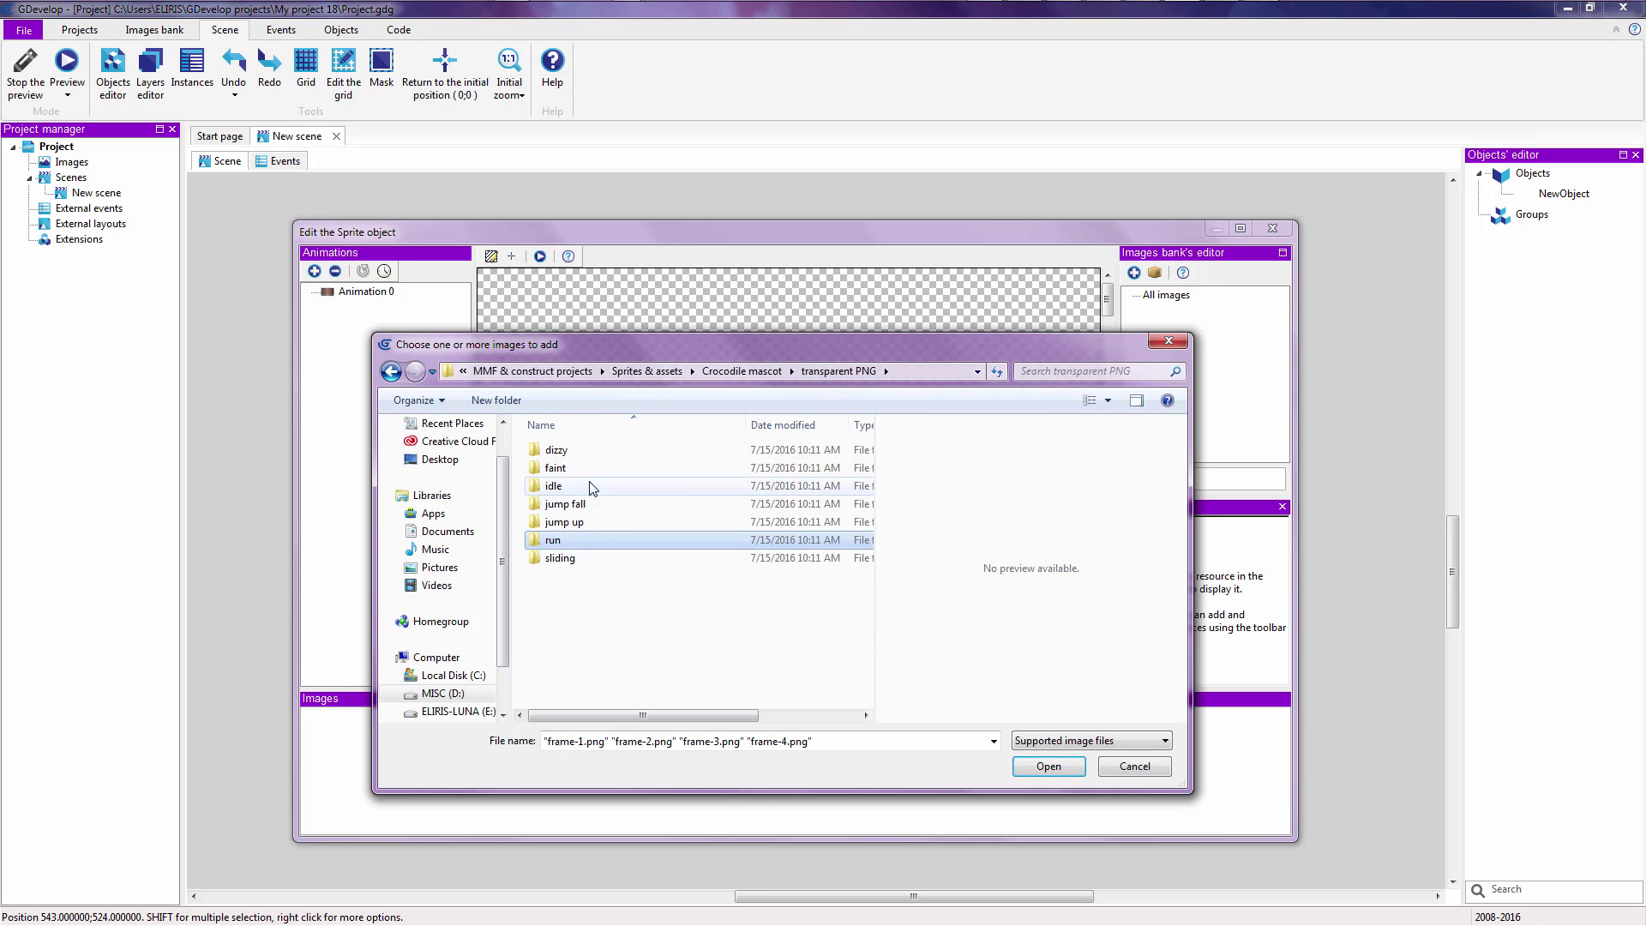
click(597, 506)
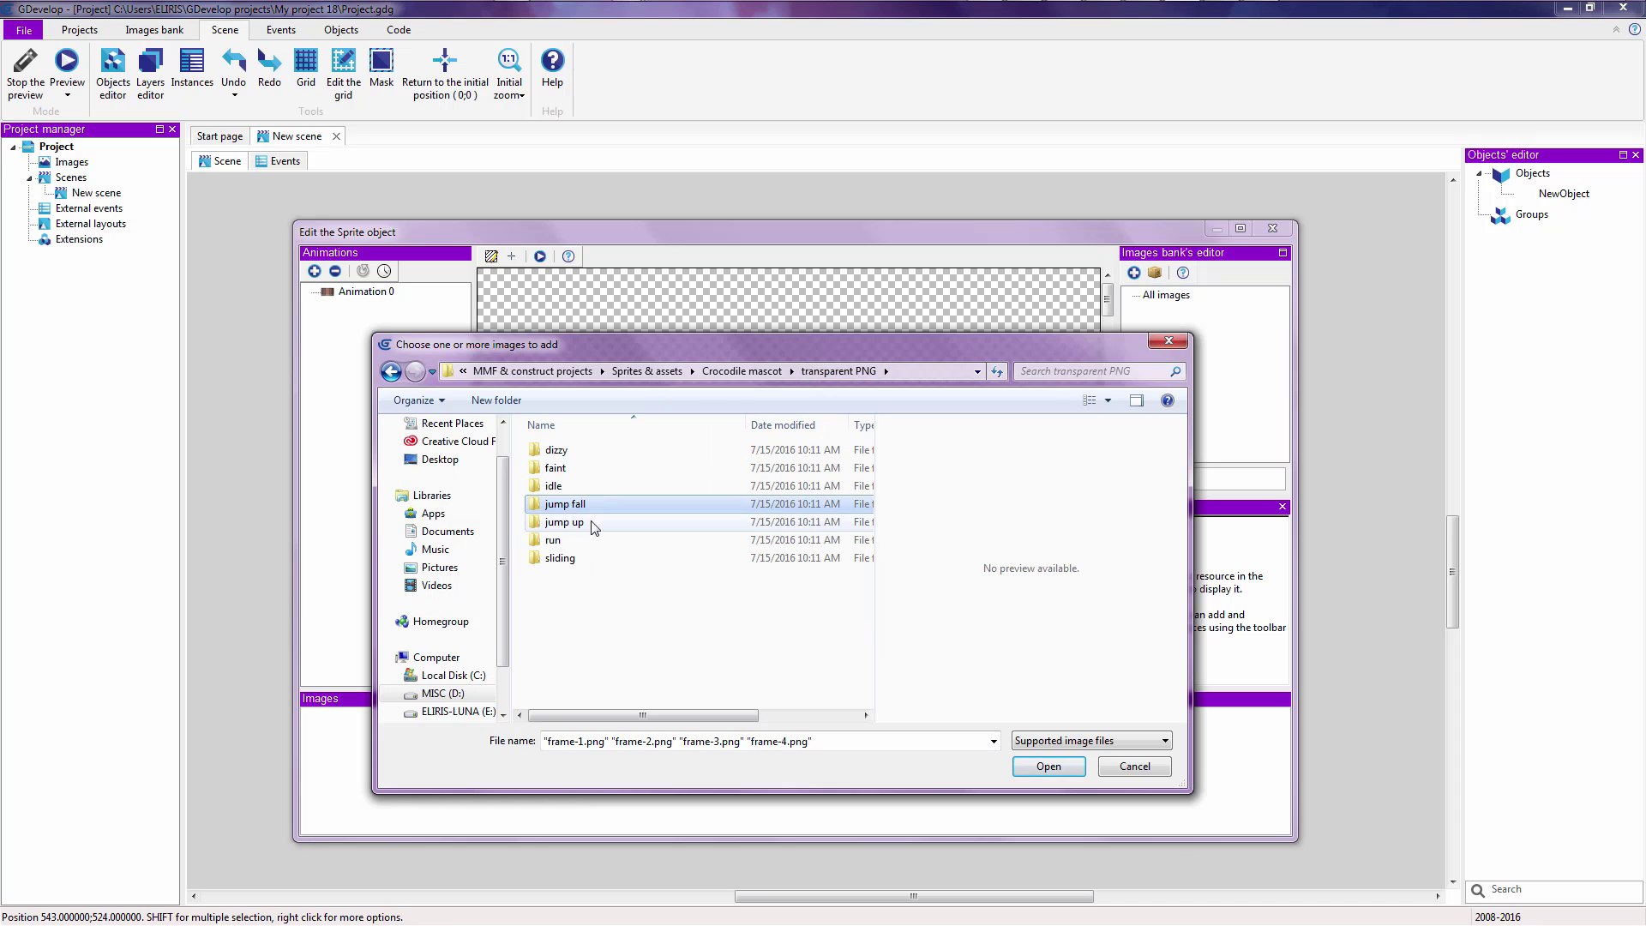
click(590, 523)
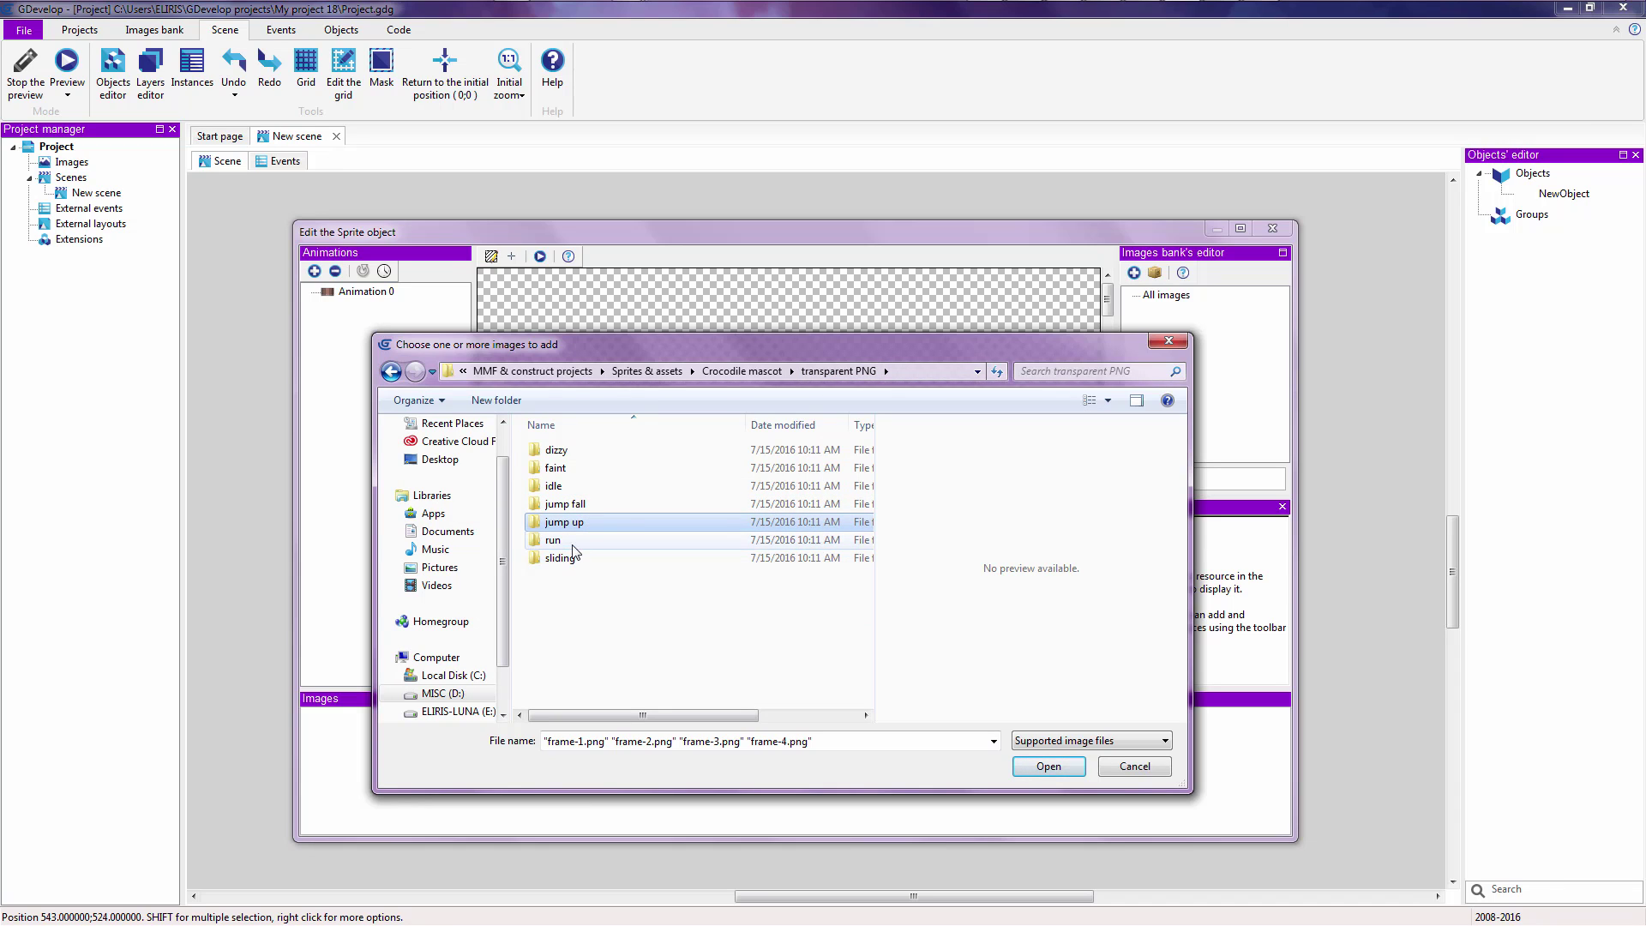
double_click(573, 544)
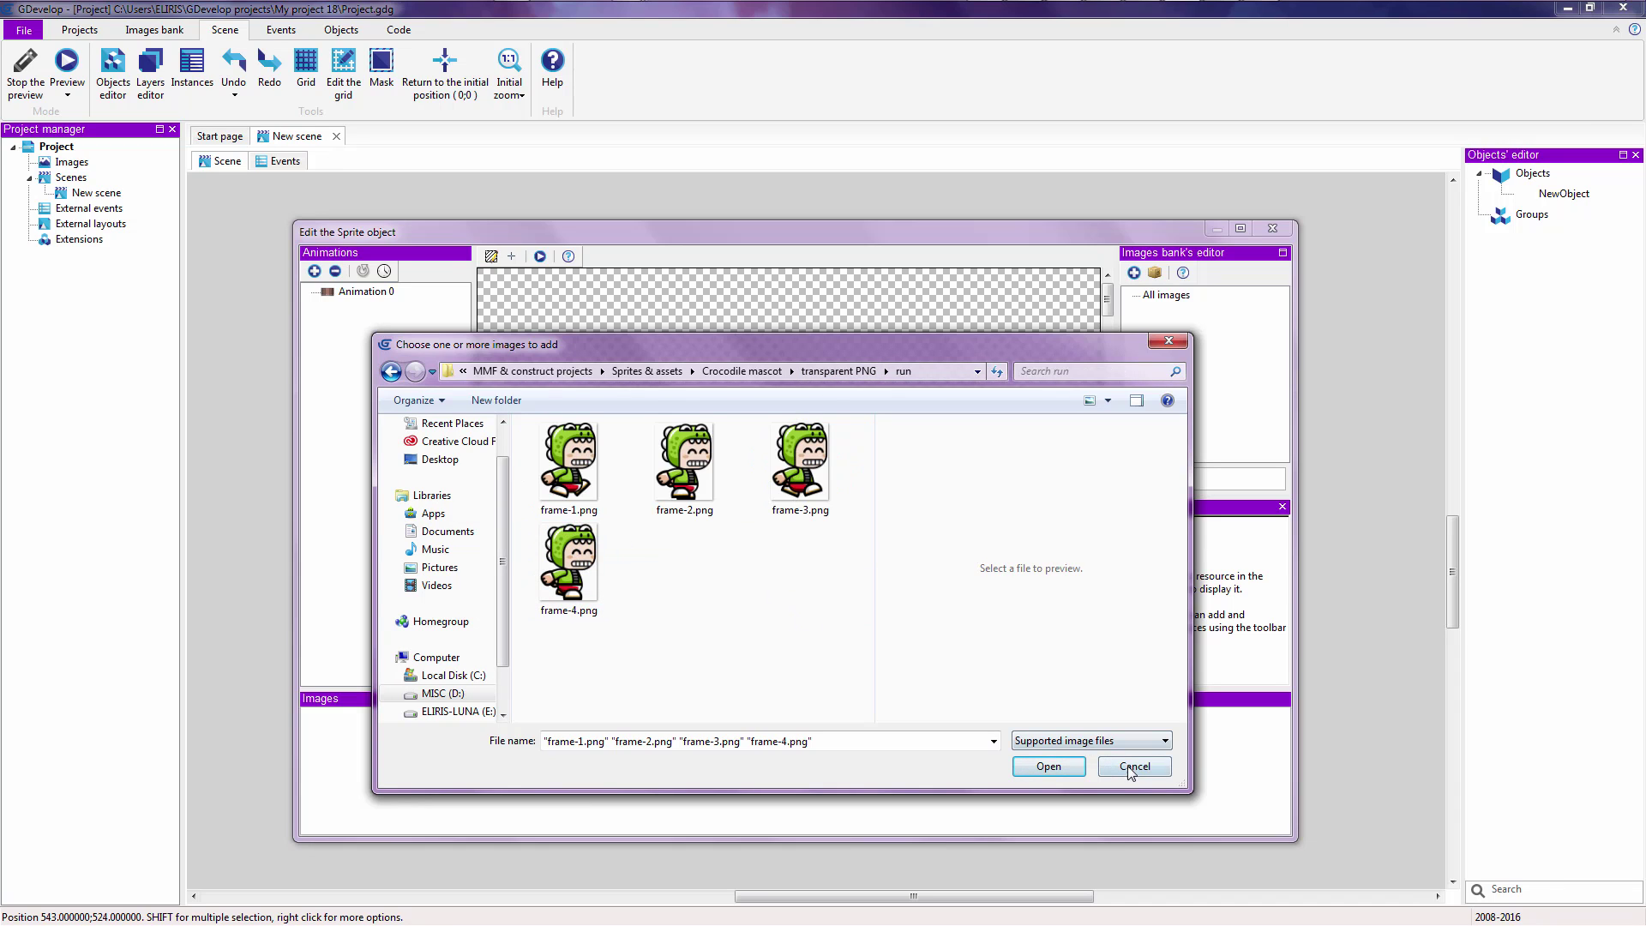
key(BackSpace)
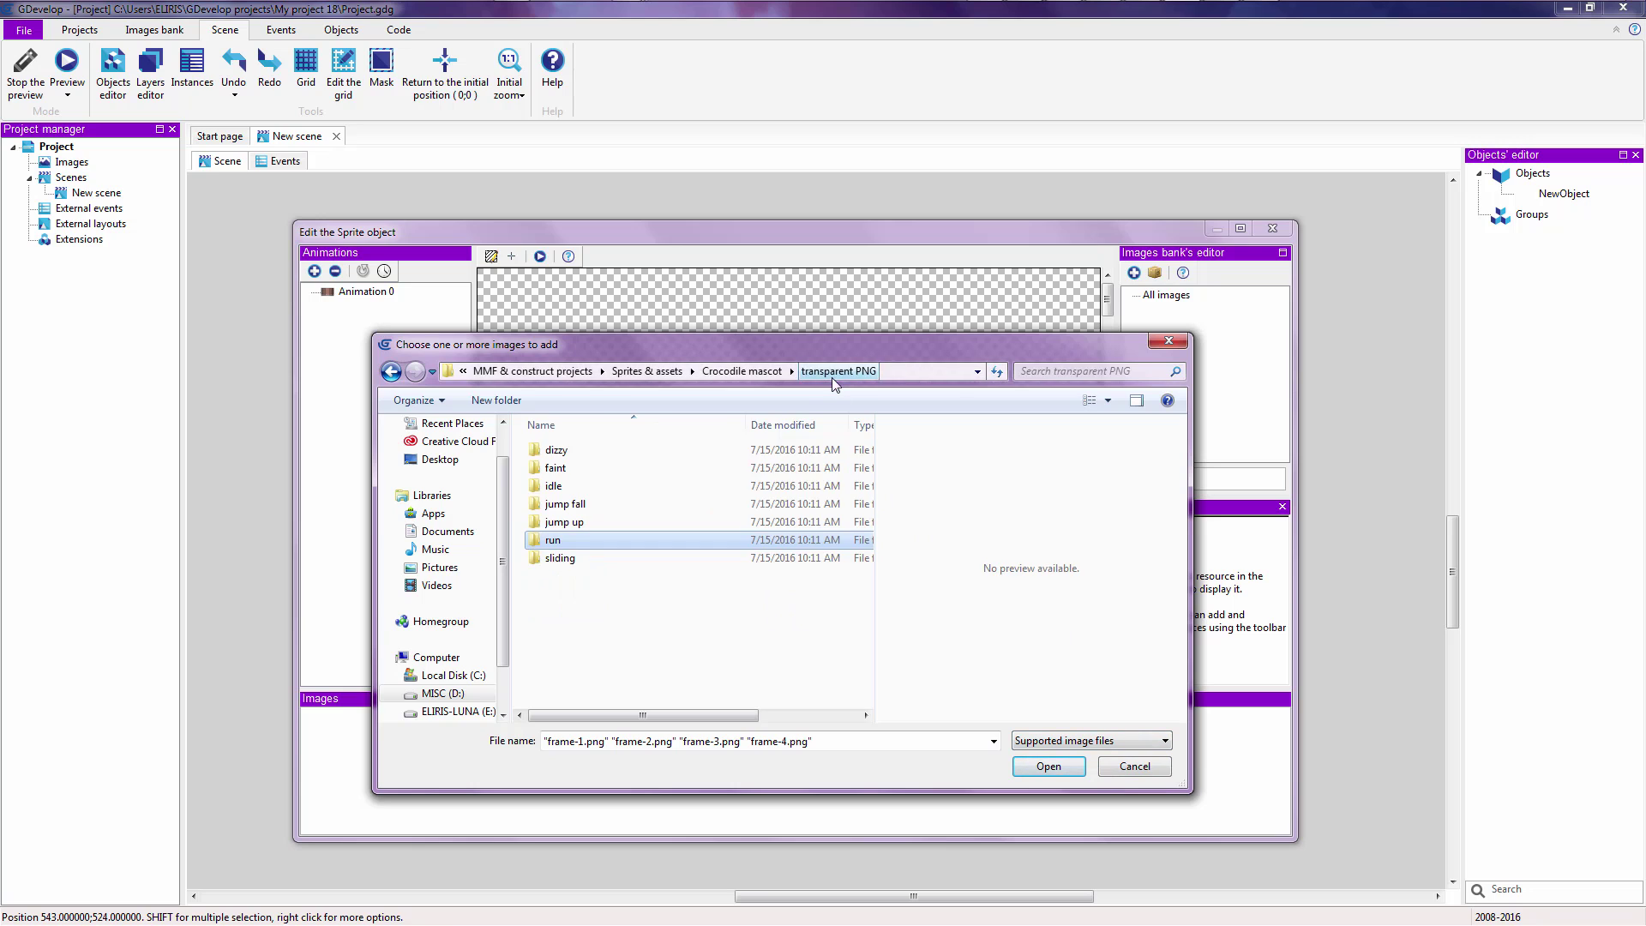
double_click(591, 489)
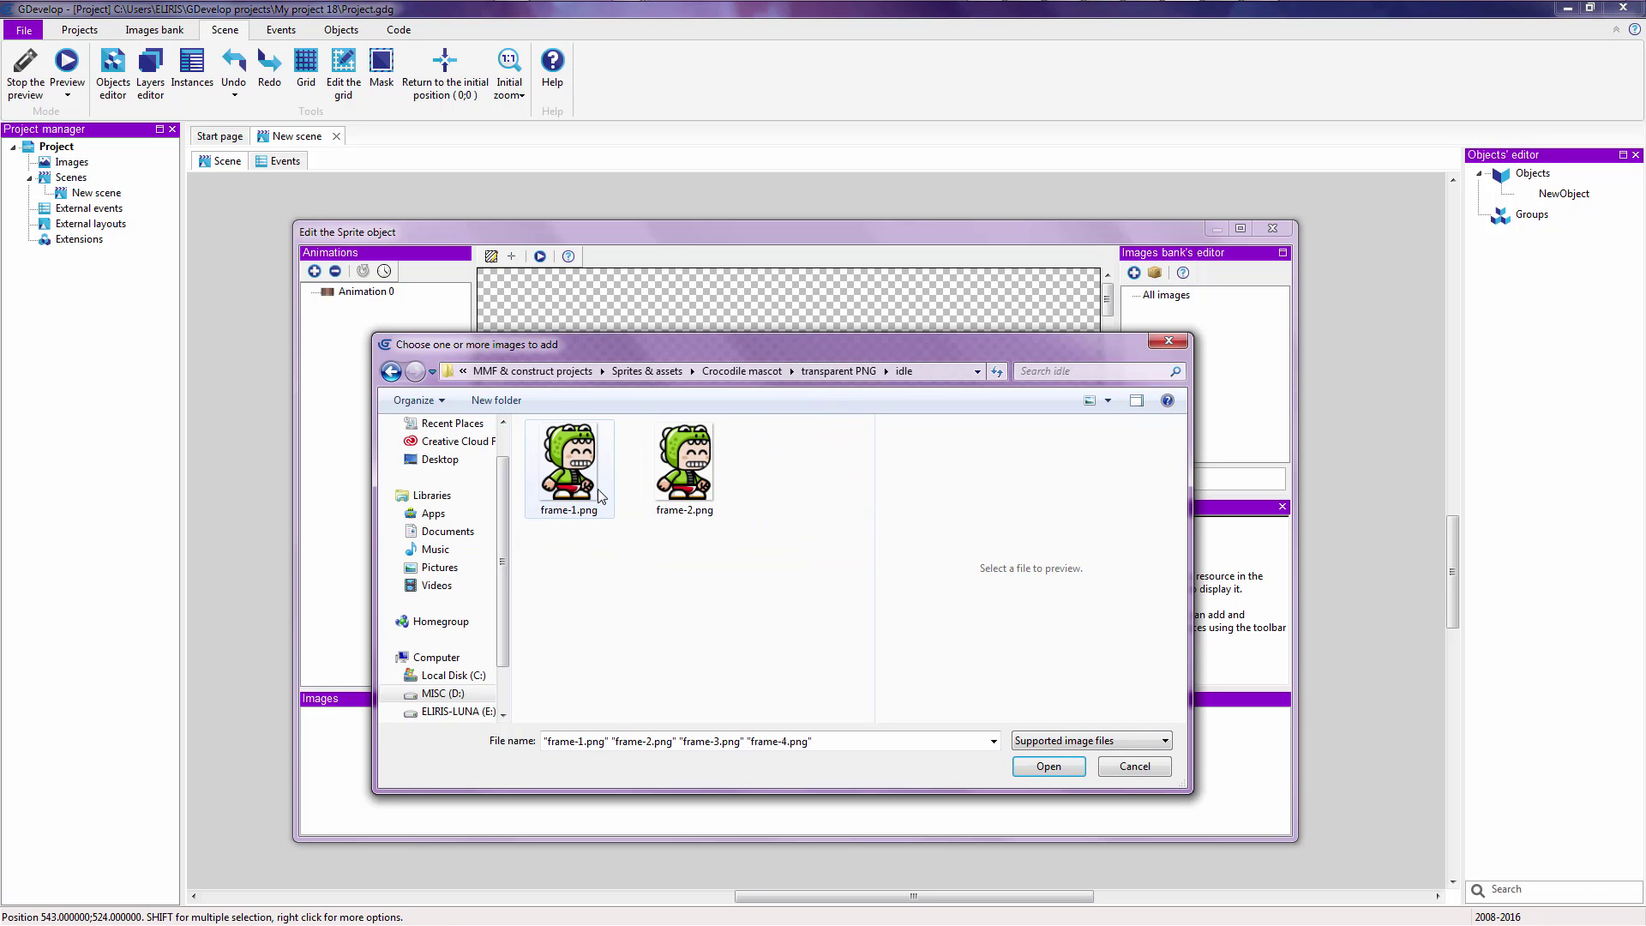
drag(749, 562, 574, 476)
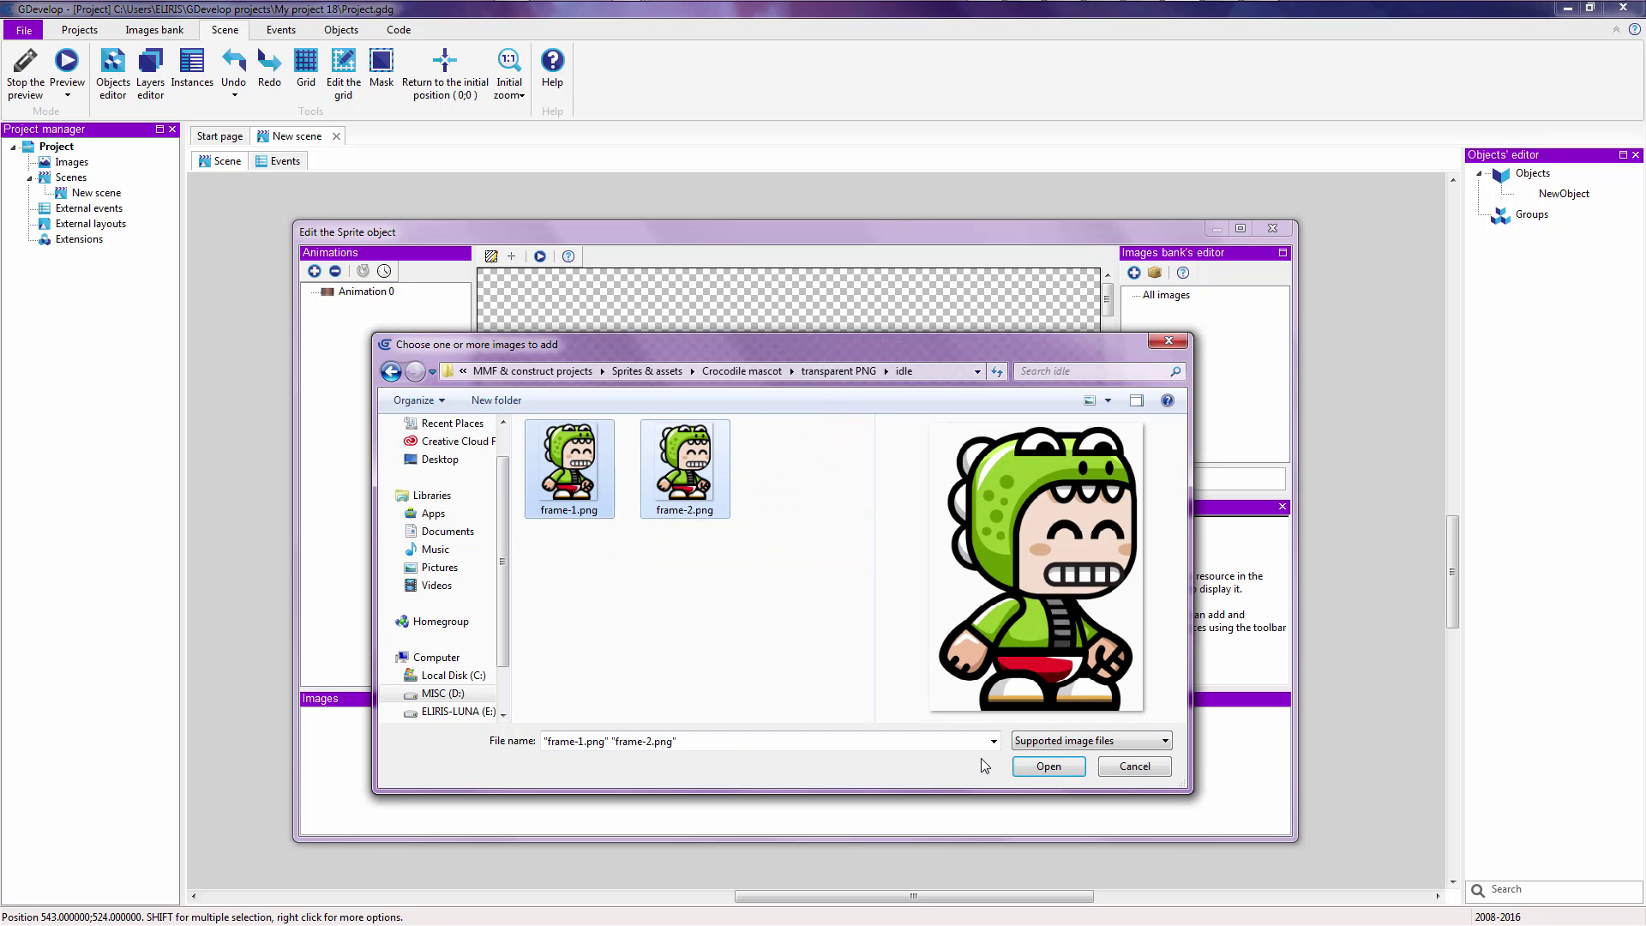
click(1045, 767)
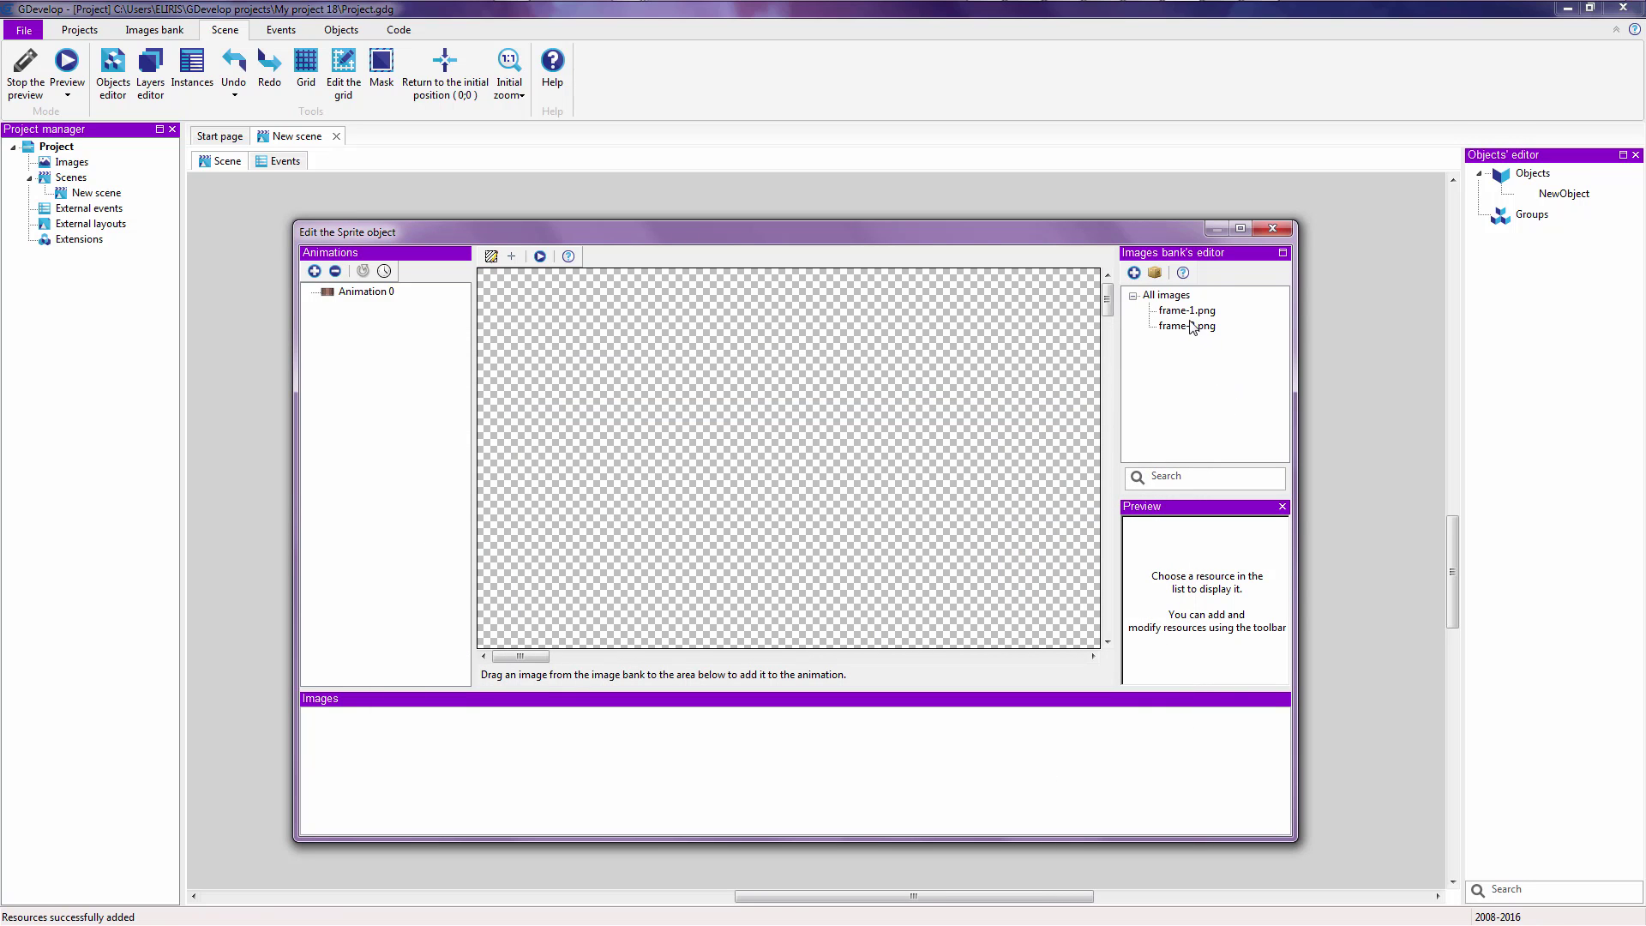
Preview frame-1.png and frame-2.png in the image bank and look at the properties of frame-1.png
click(1188, 312)
click(1188, 325)
double_click(1187, 311)
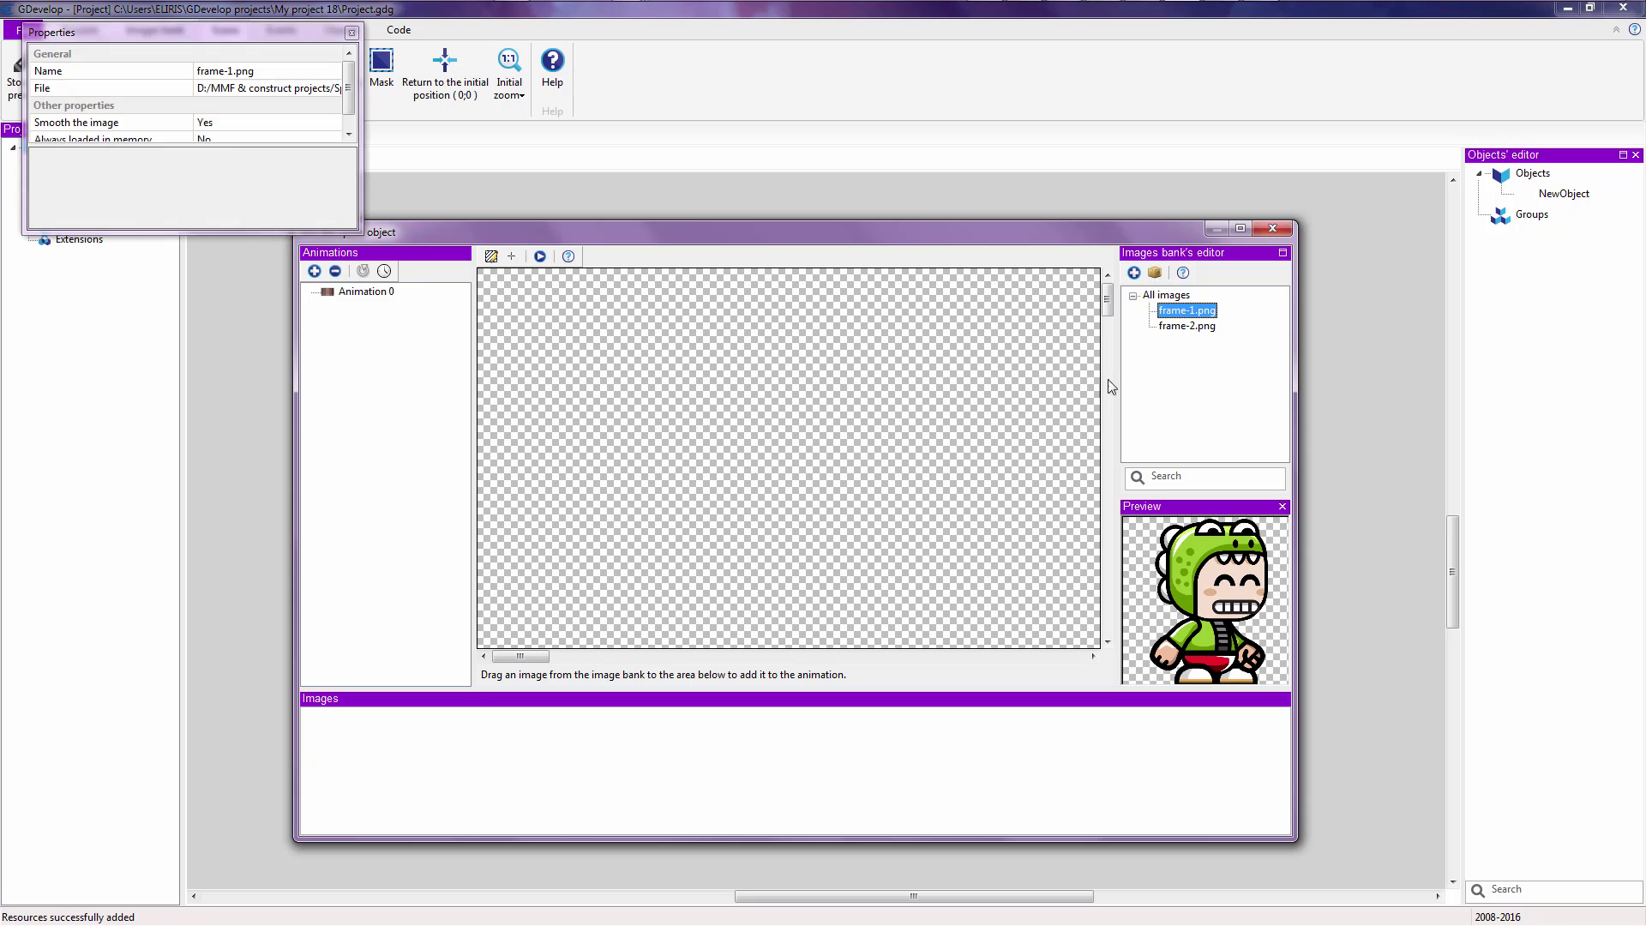
click(352, 32)
click(1202, 310)
right_click(1178, 318)
click(1193, 316)
click(1163, 379)
Add frame-1.png and frame-2.png from the image bank to Animation 0 in that order and play the animation preview
drag(1161, 313, 711, 779)
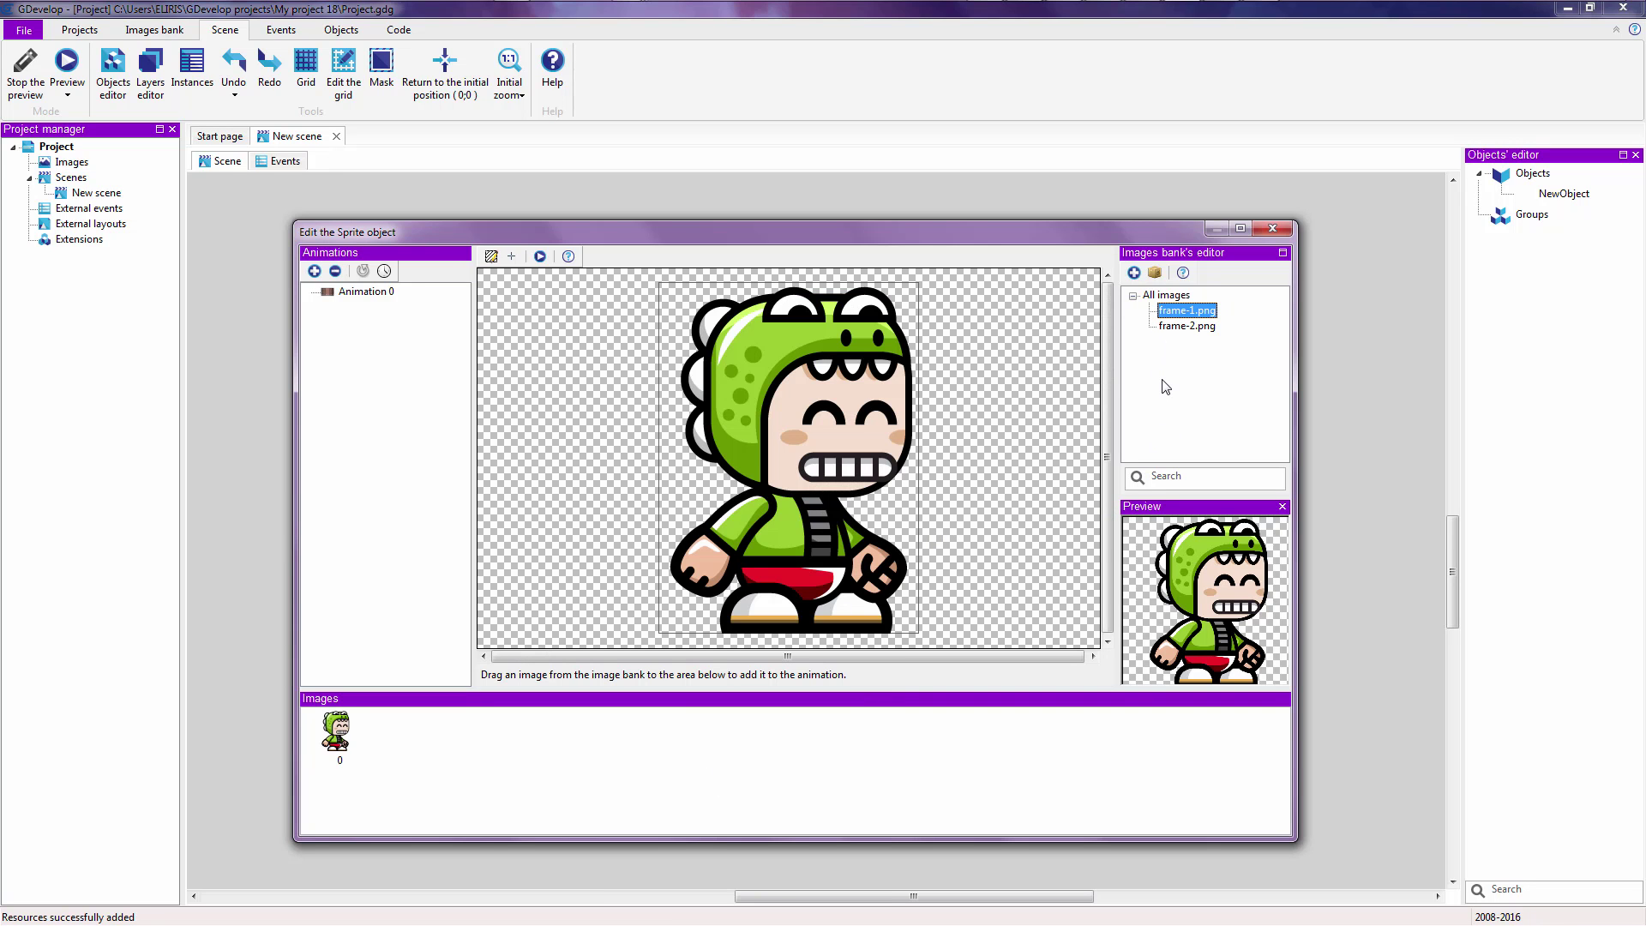
drag(1185, 328, 606, 787)
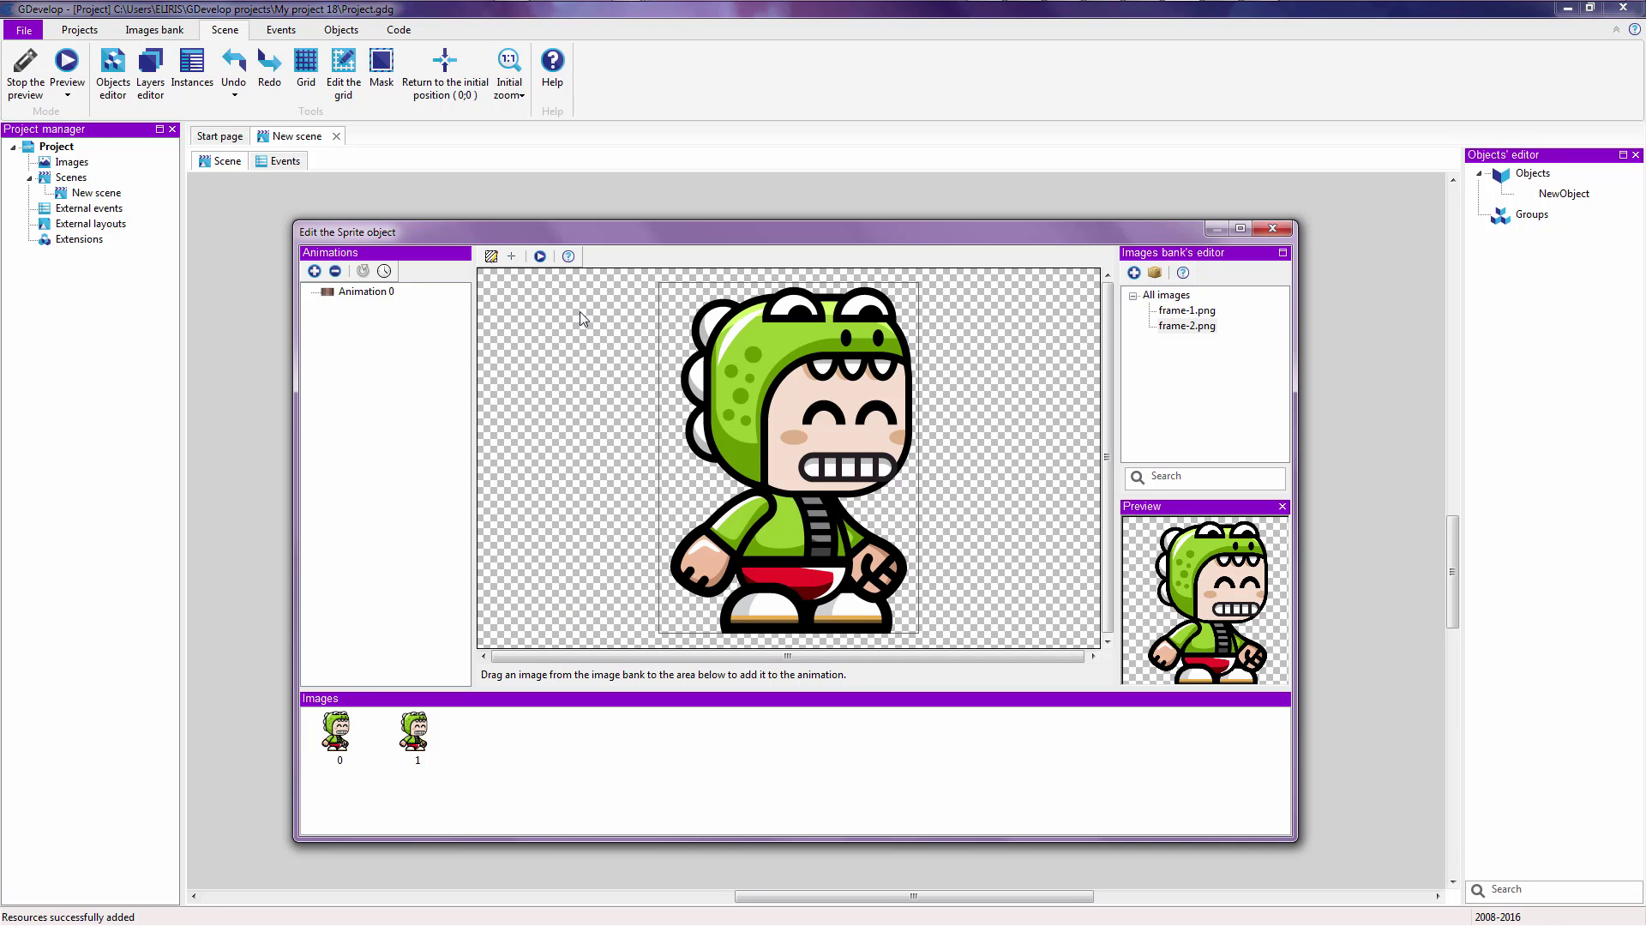
click(540, 257)
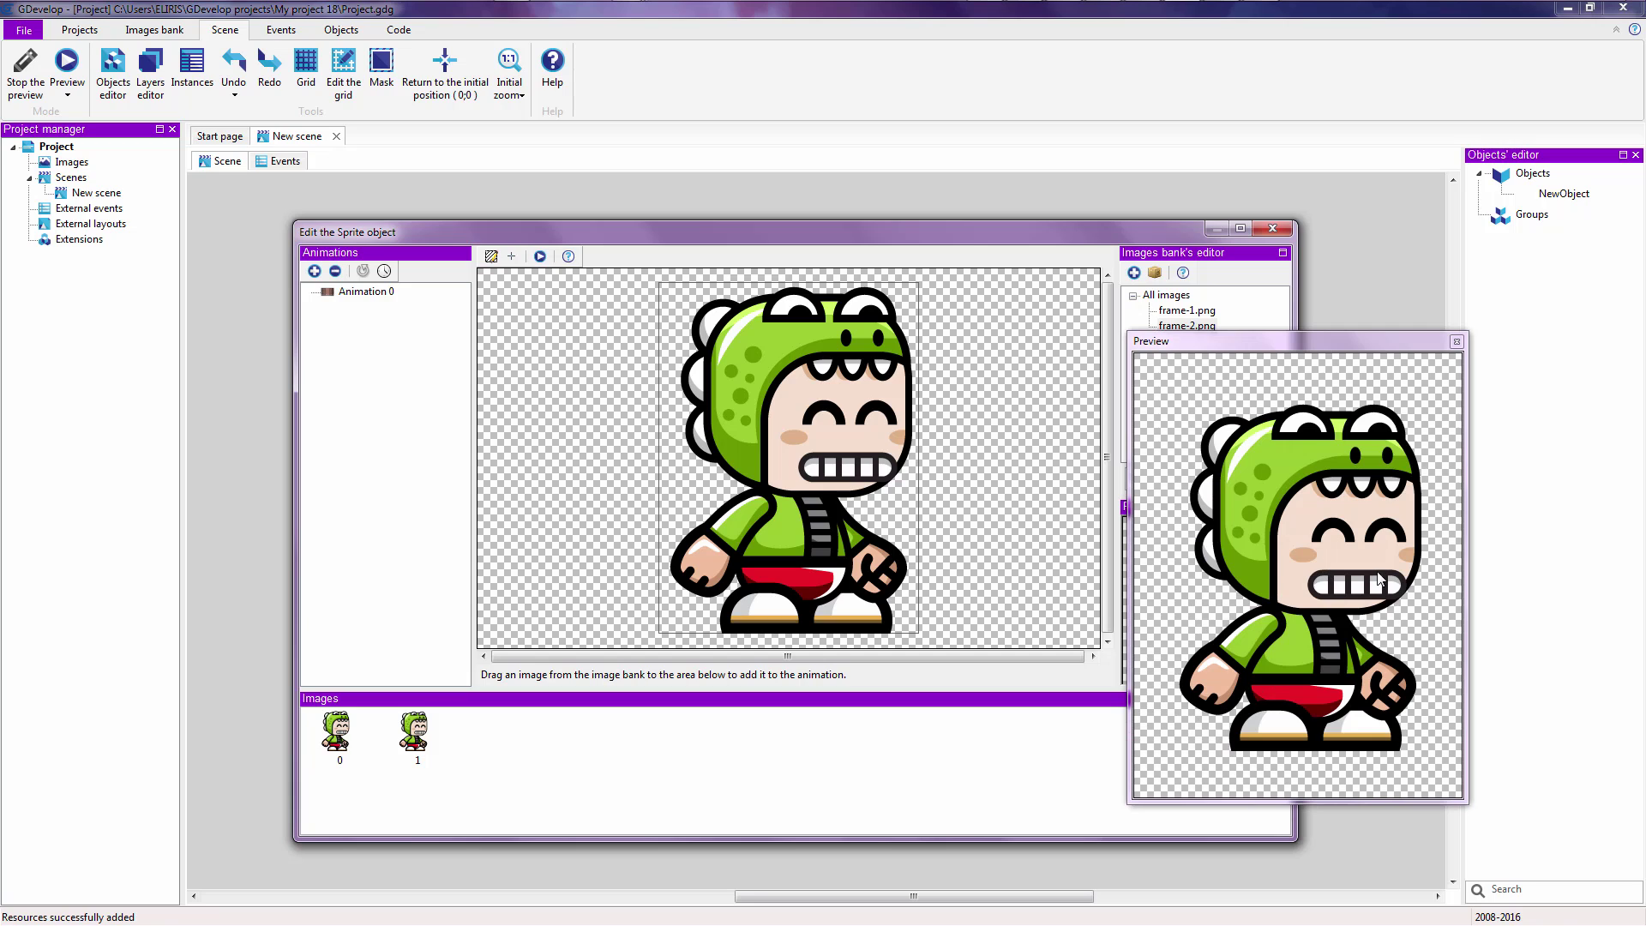
Close the animation preview, replay Animation 0 without looping, and close the preview again
click(1457, 342)
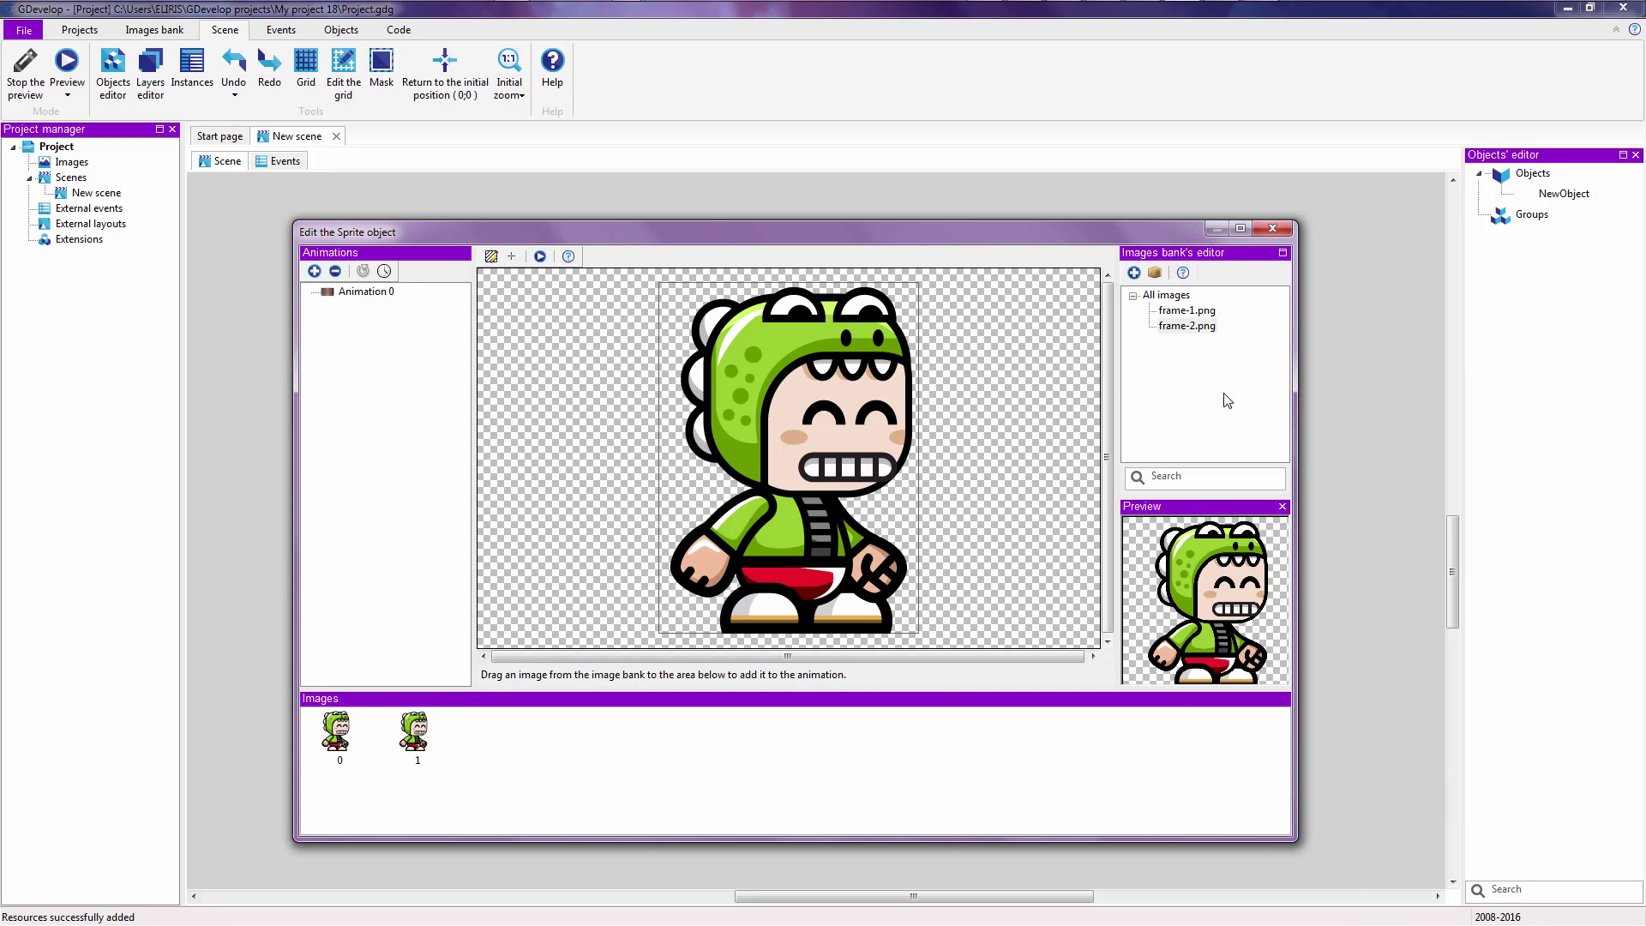
click(540, 256)
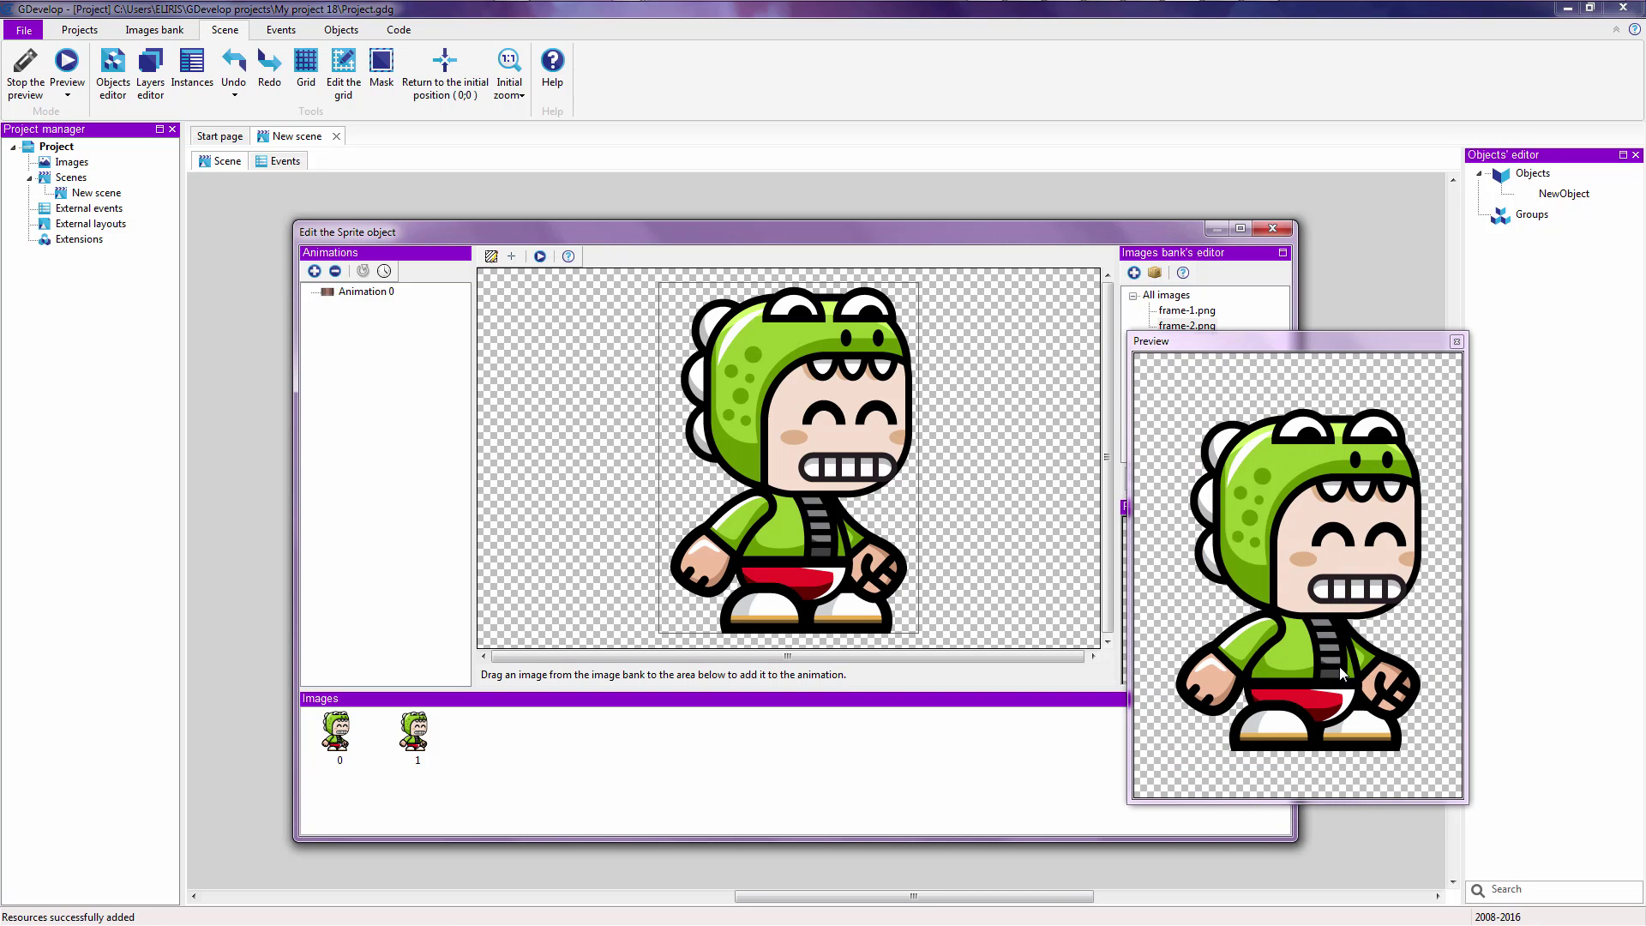
click(1457, 342)
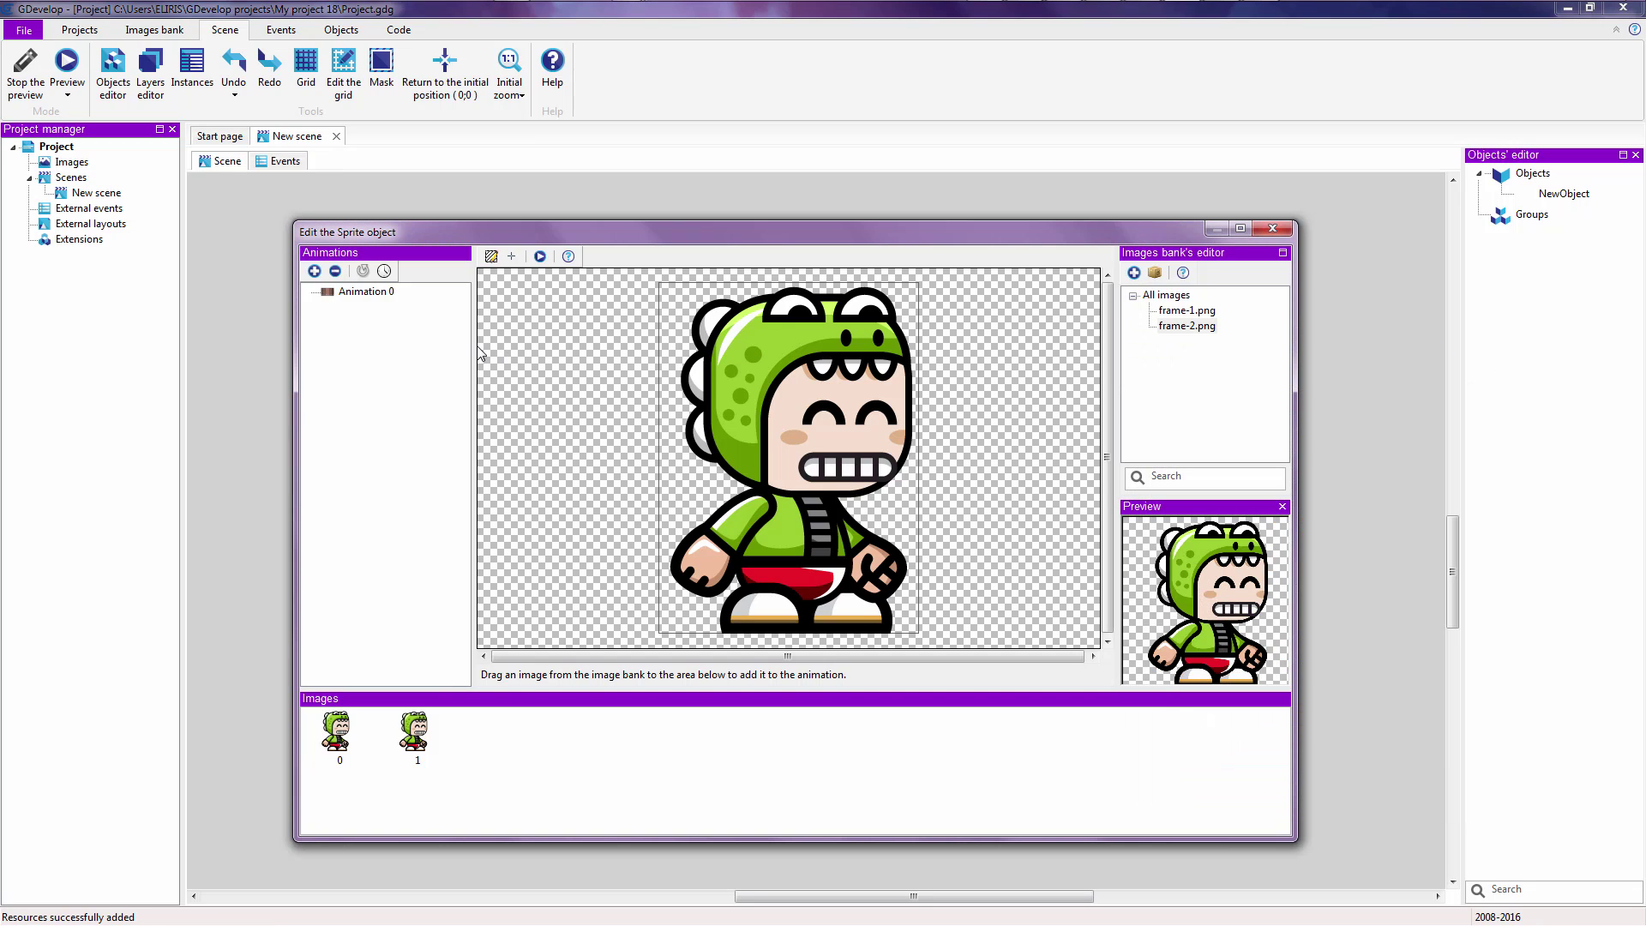
Enable looping for Animation 0 and check it in the animation preview
click(364, 272)
click(540, 256)
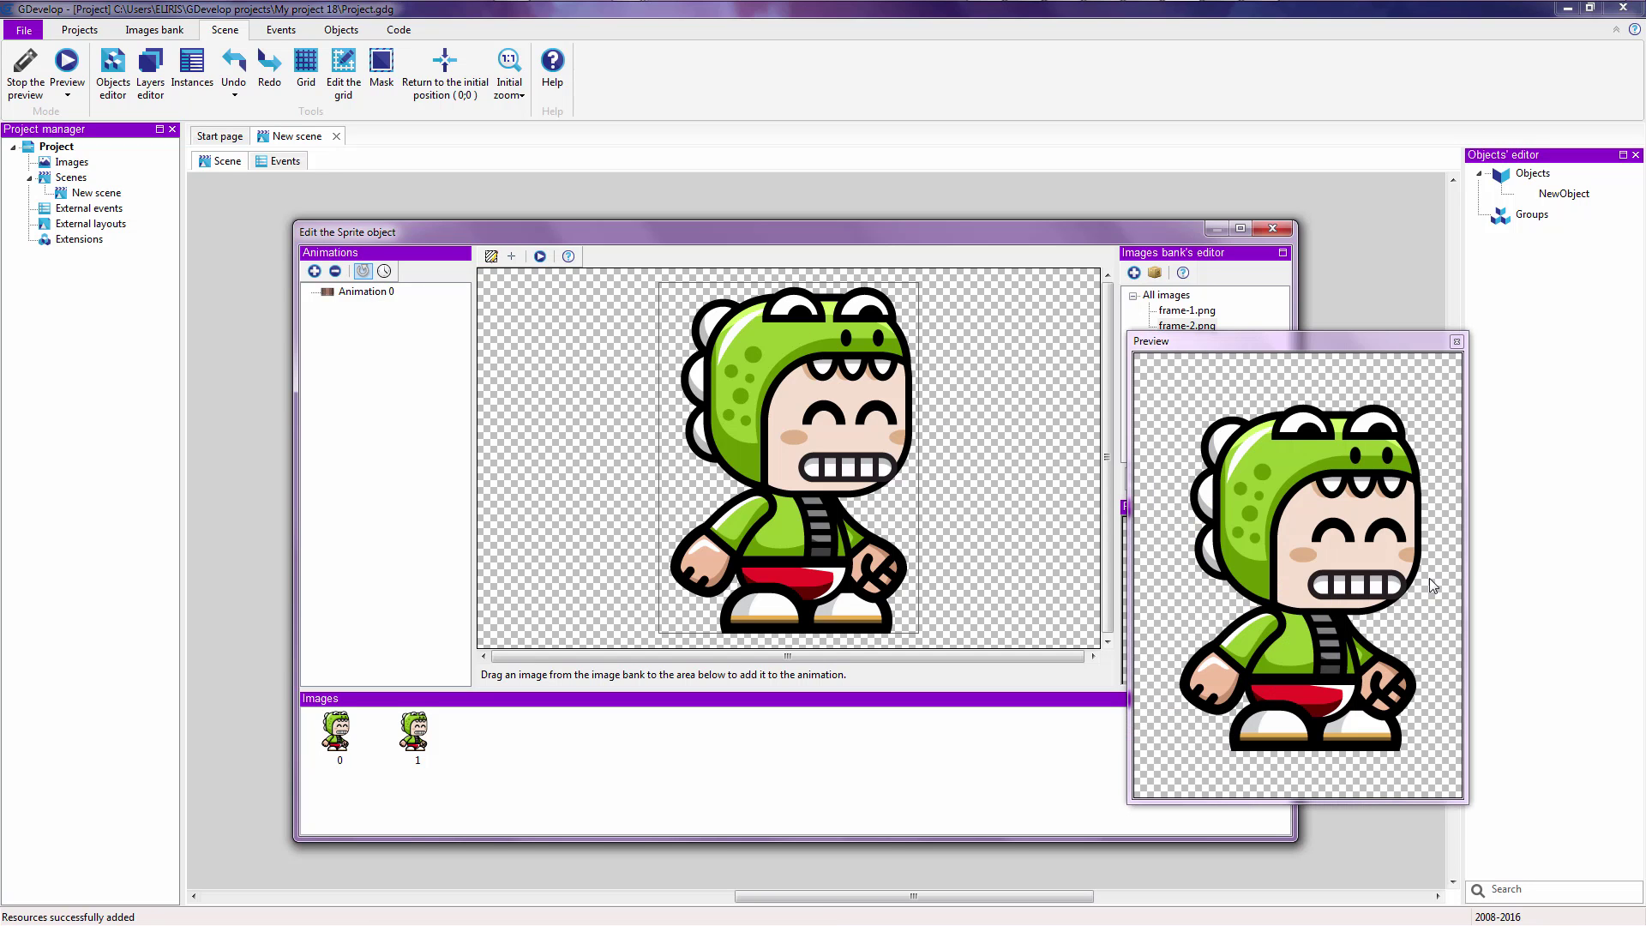
click(1456, 342)
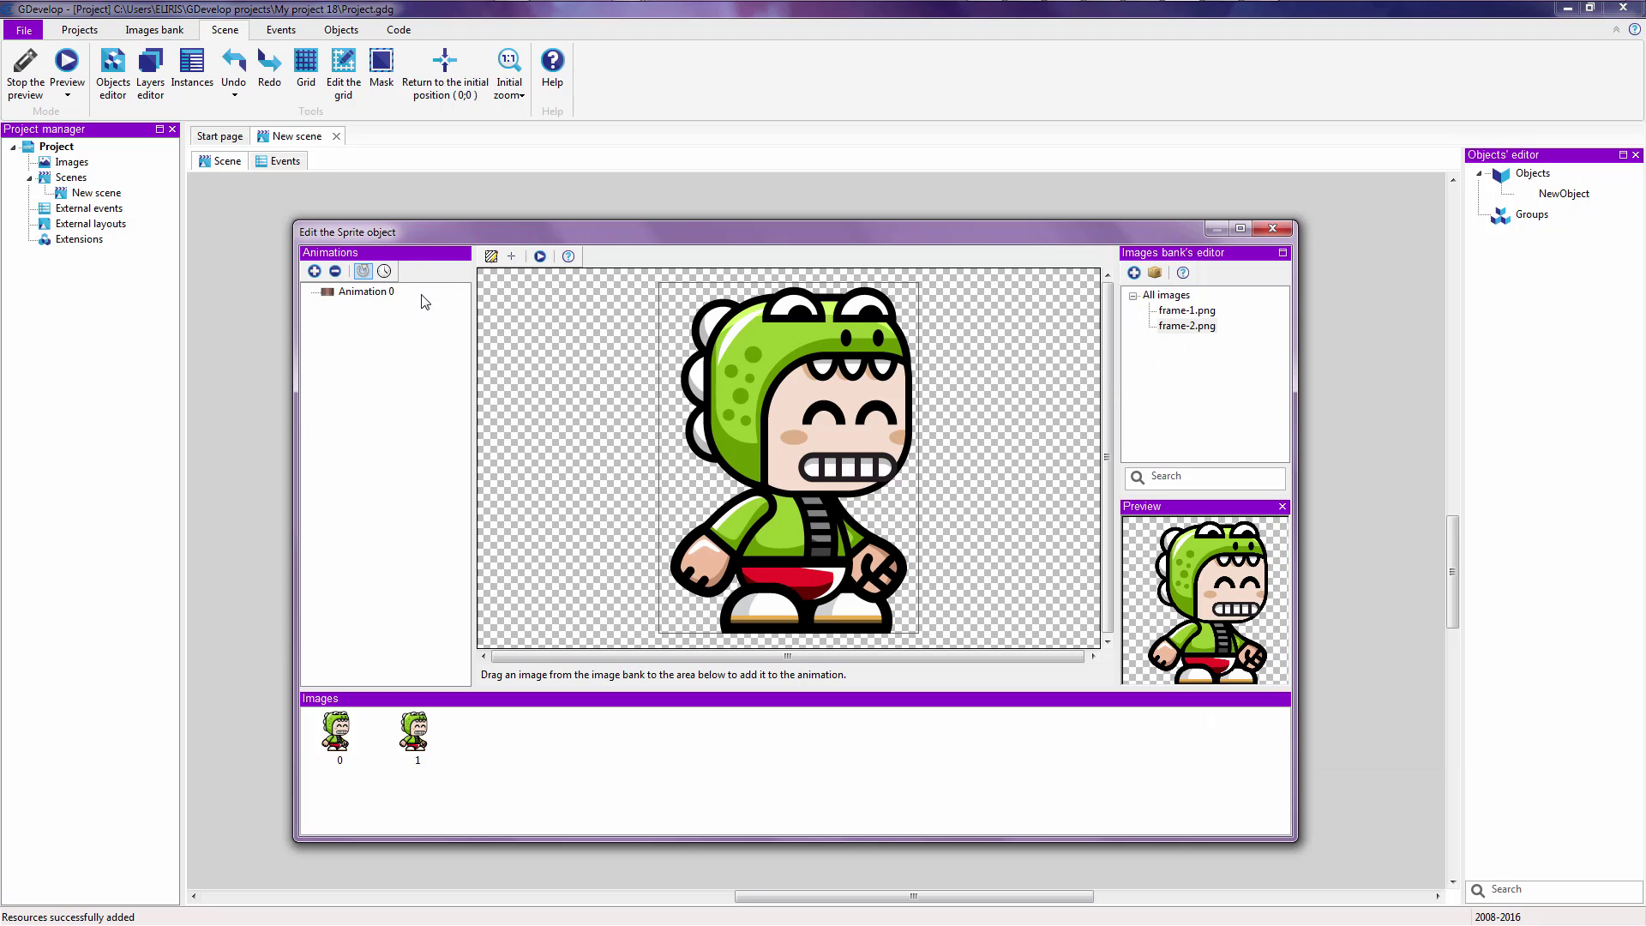
Set the time between each image of Animation 0 to 0.1 seconds and play the preview to check the speed
click(385, 292)
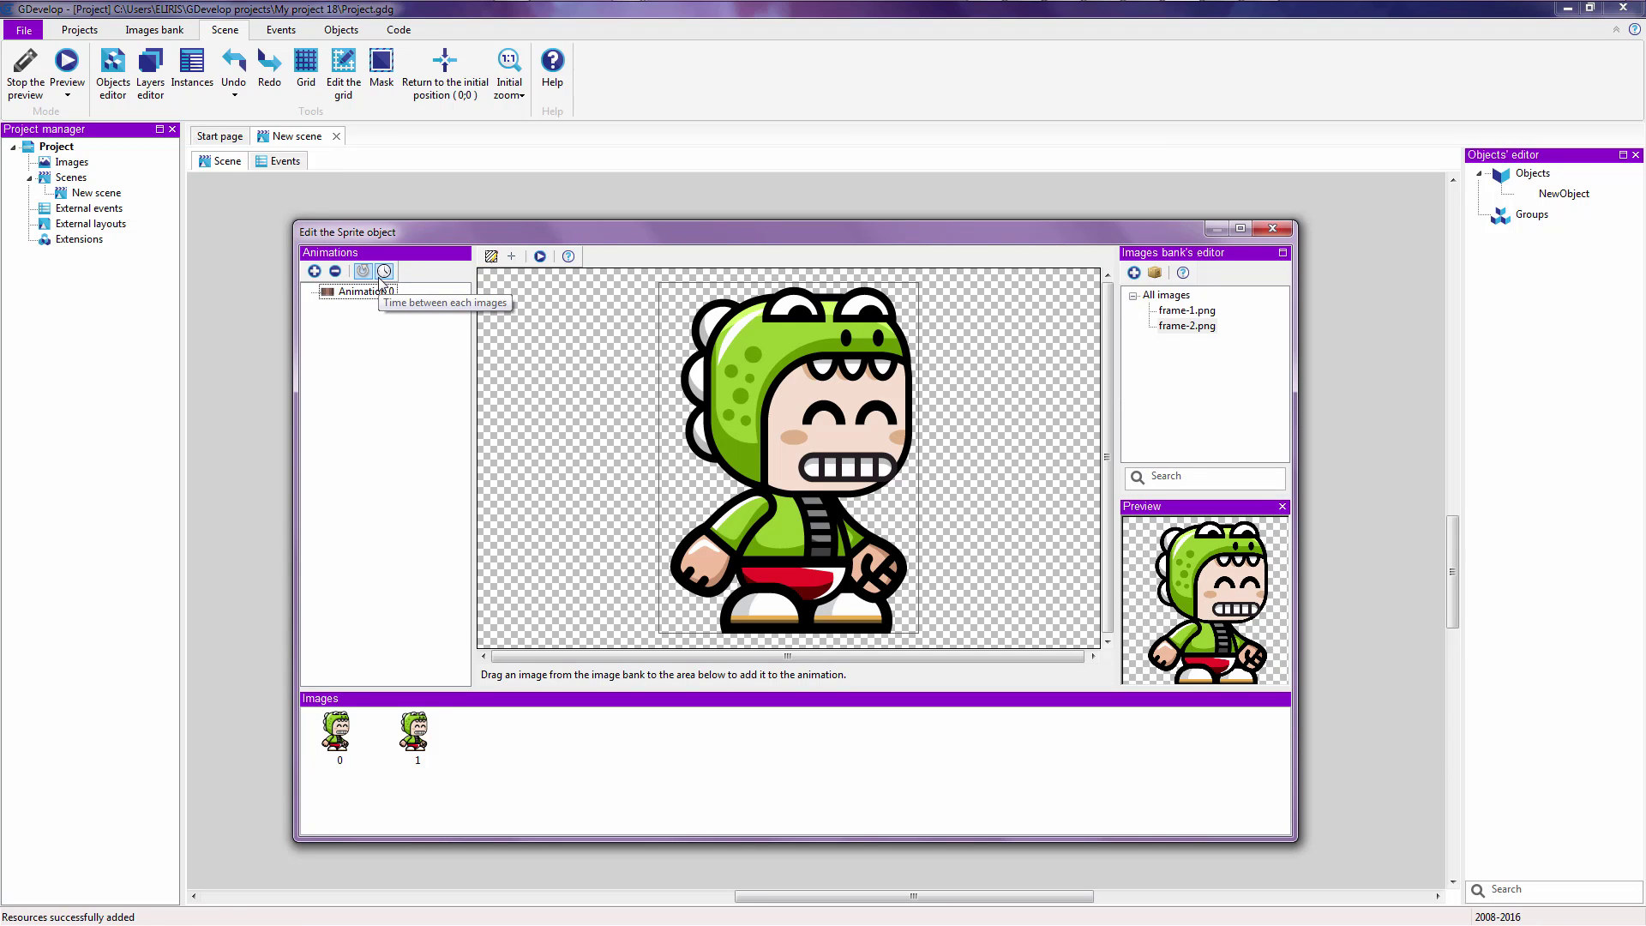
click(382, 273)
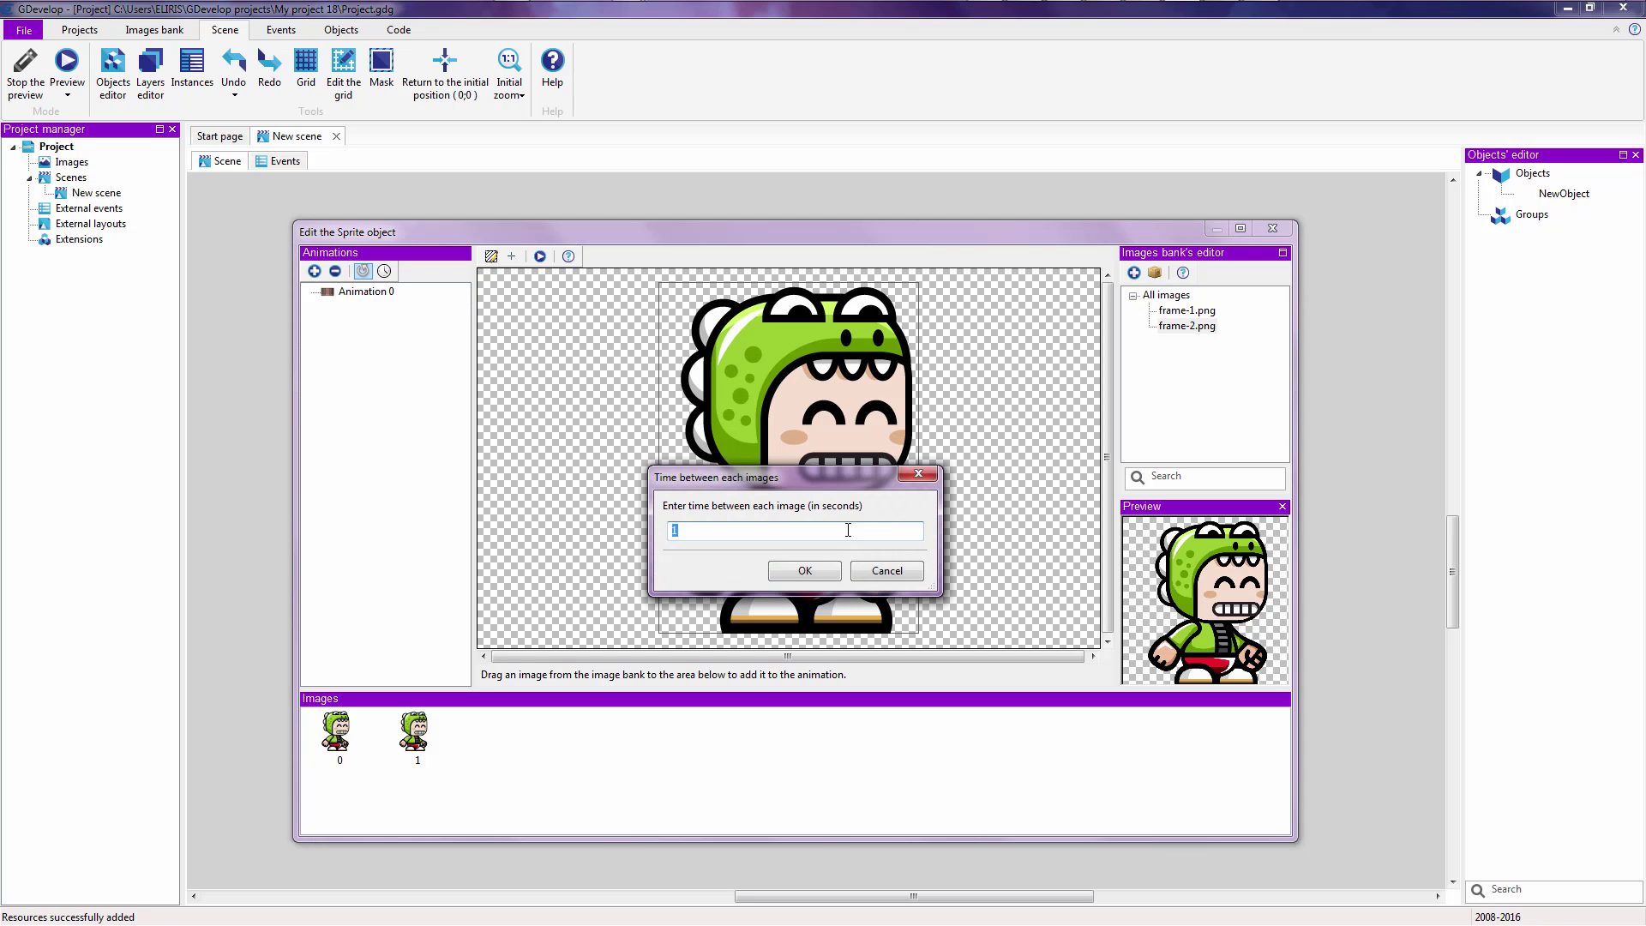
text(0.)
click(821, 579)
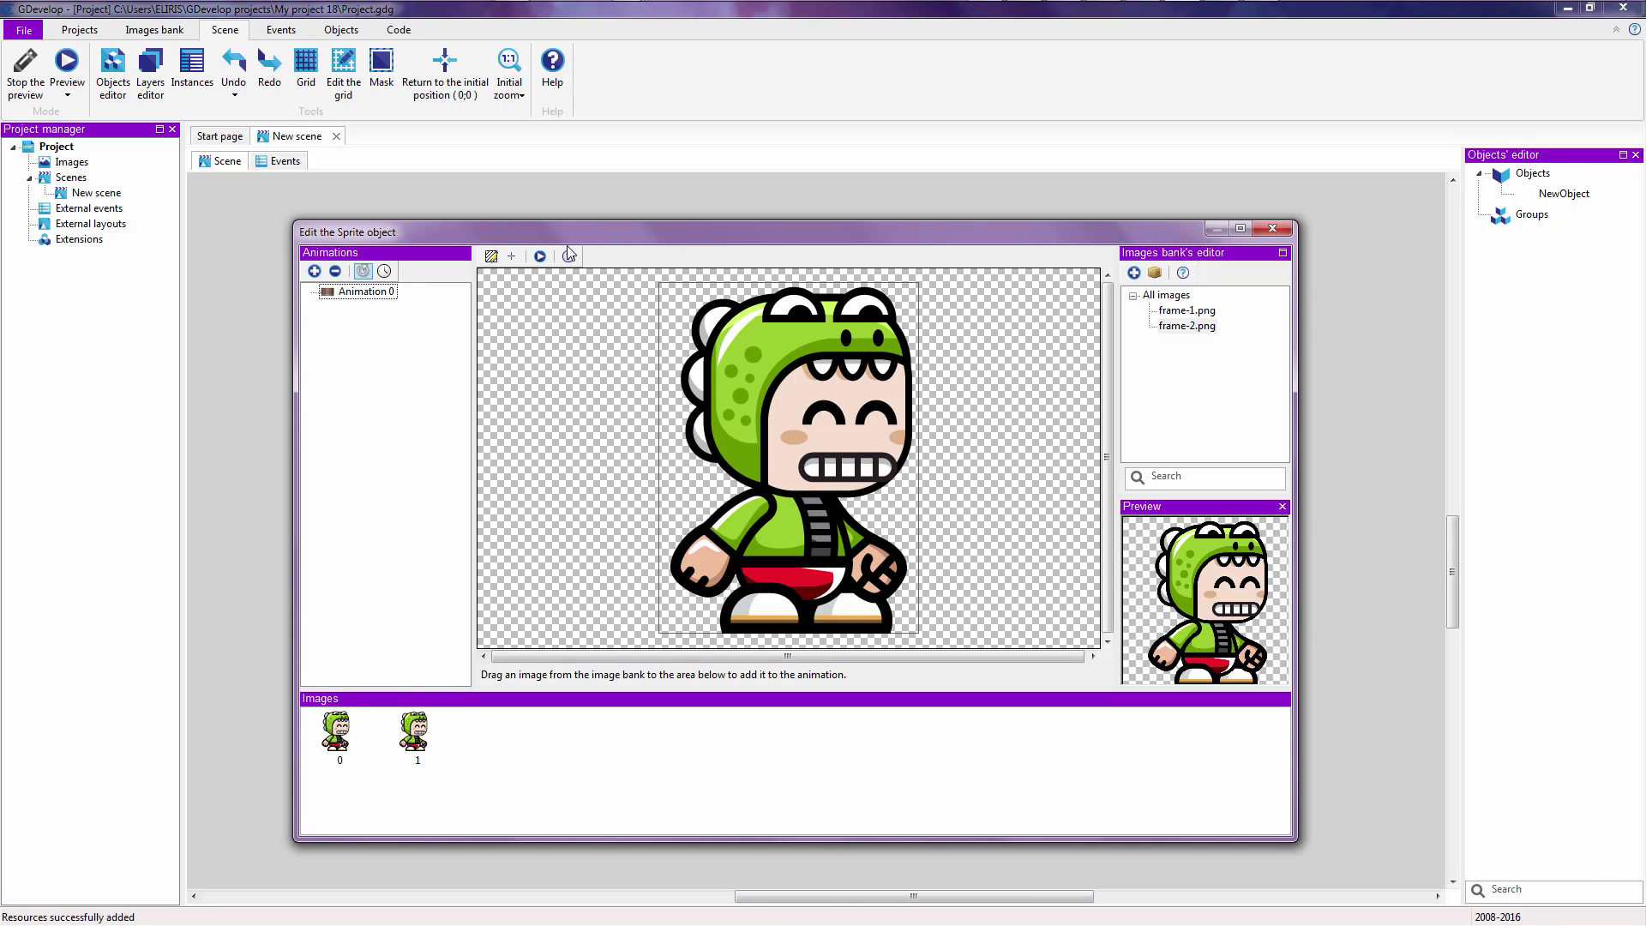
click(540, 257)
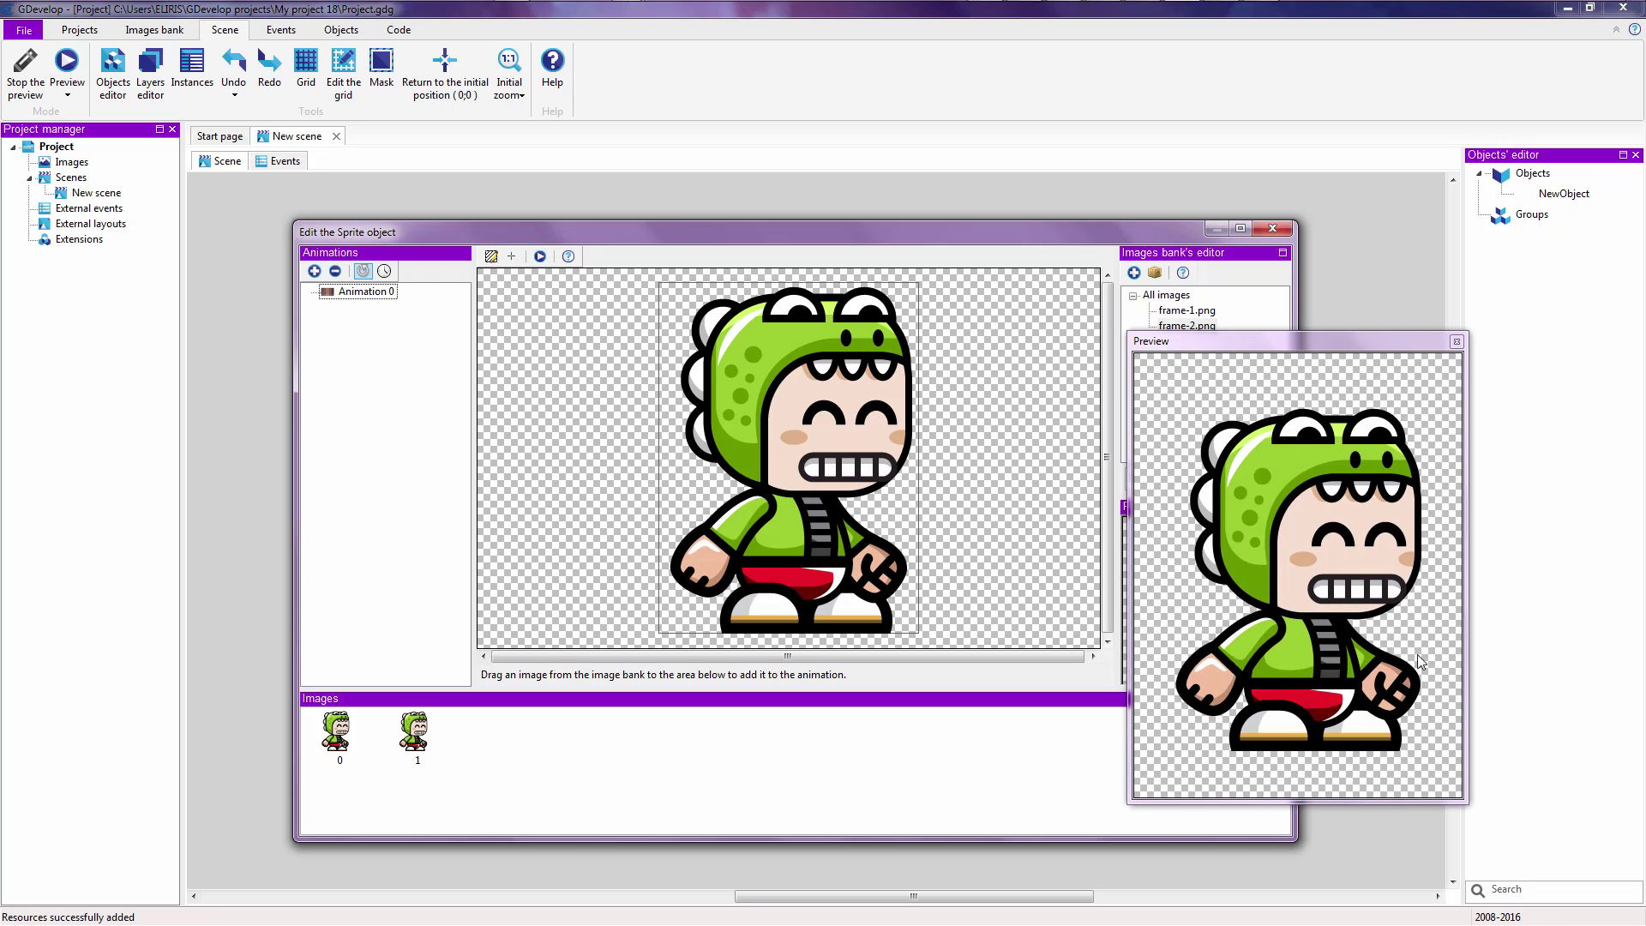
click(1457, 342)
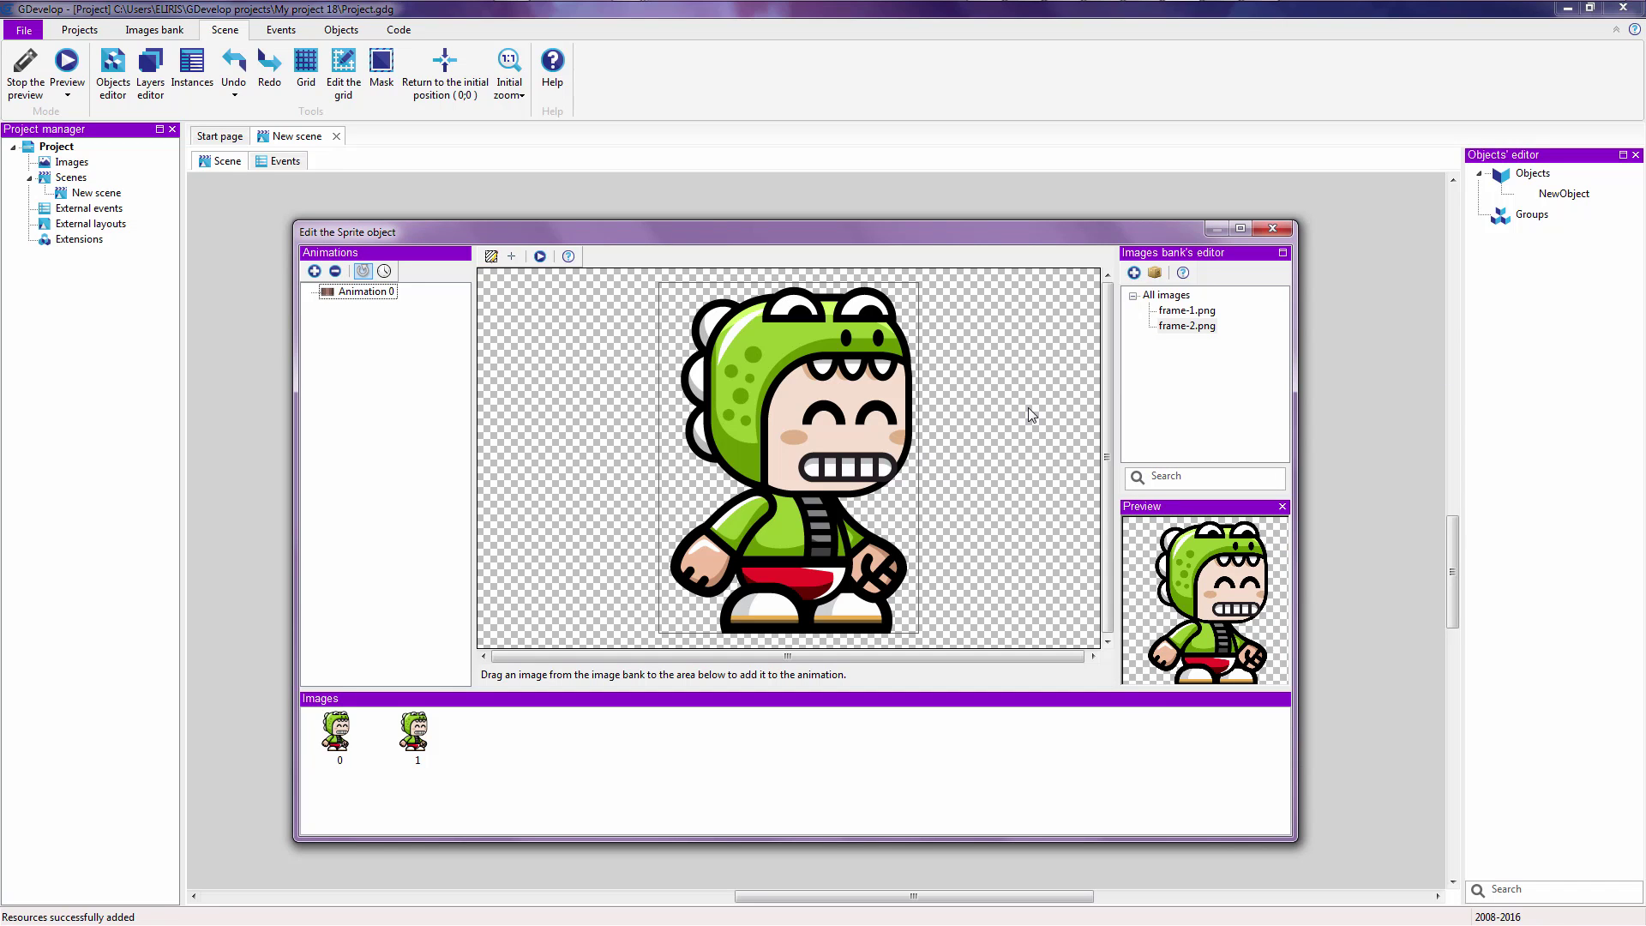
Browse the PlanetCute images in the built-in resources library, return to its folder list, and close the library
click(1186, 326)
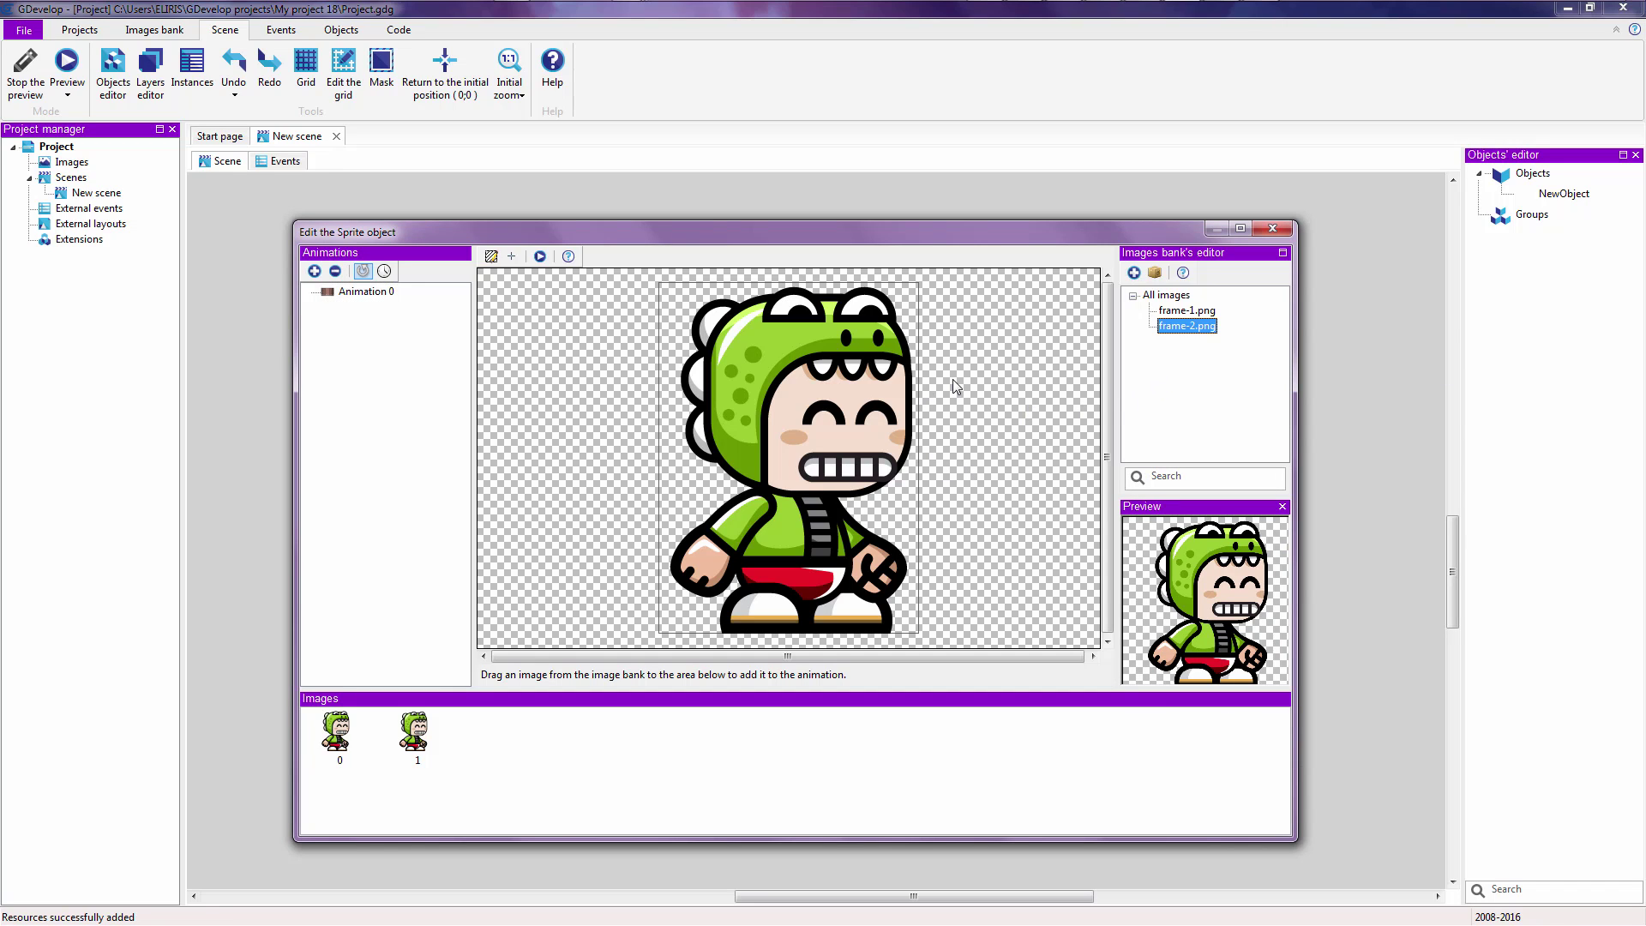
click(1152, 274)
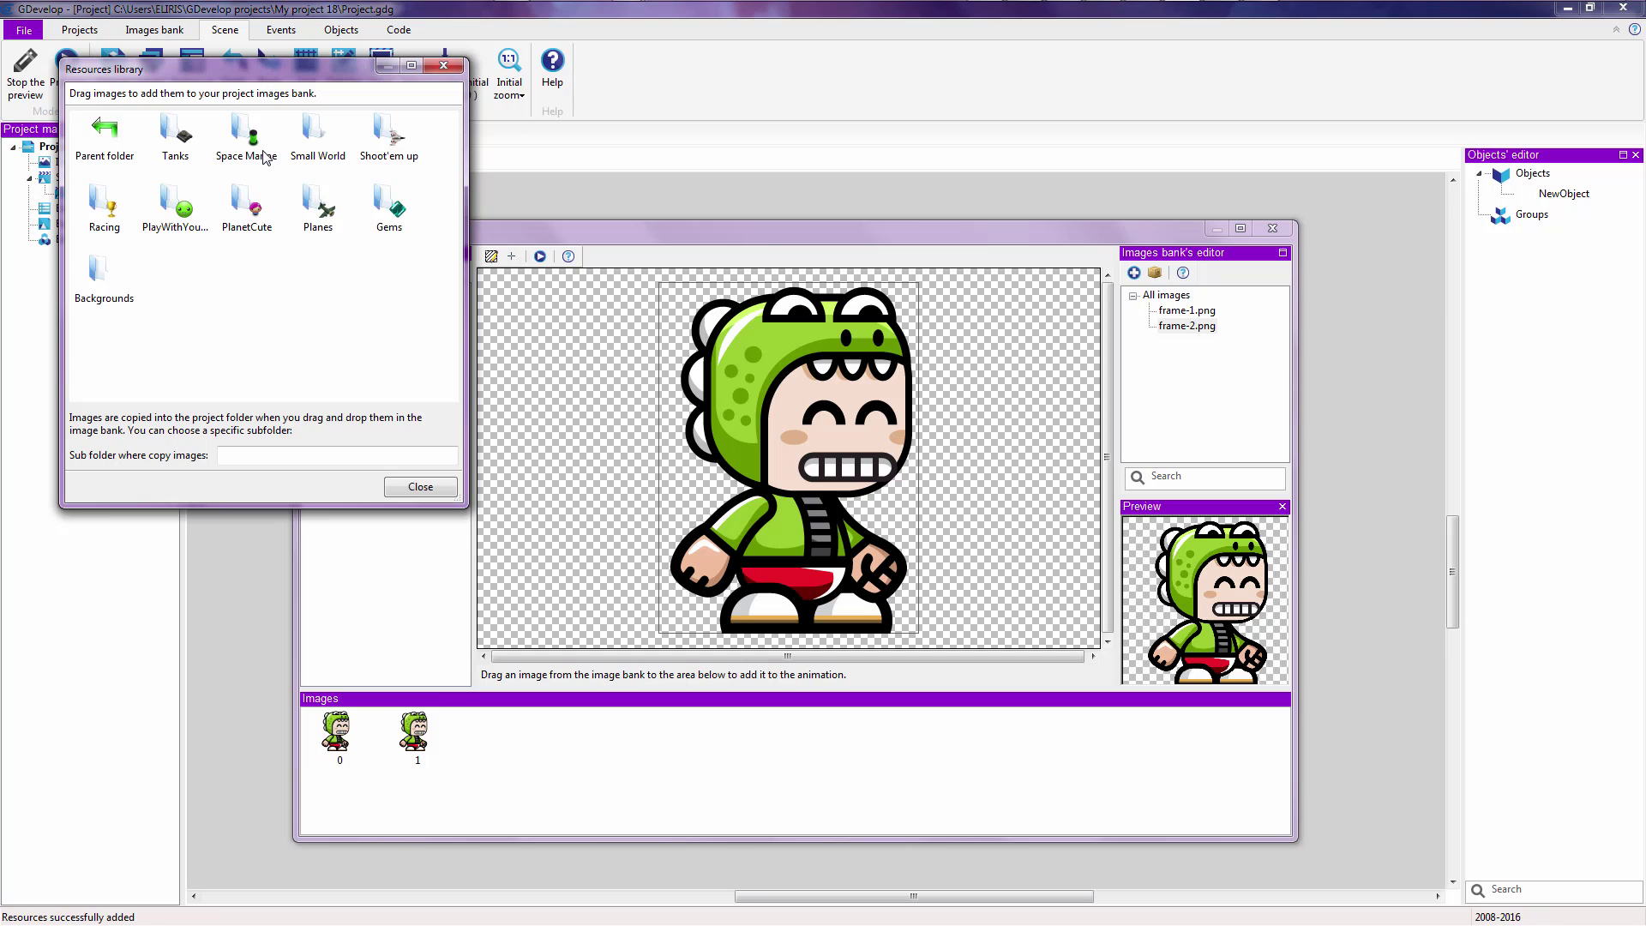
double_click(249, 214)
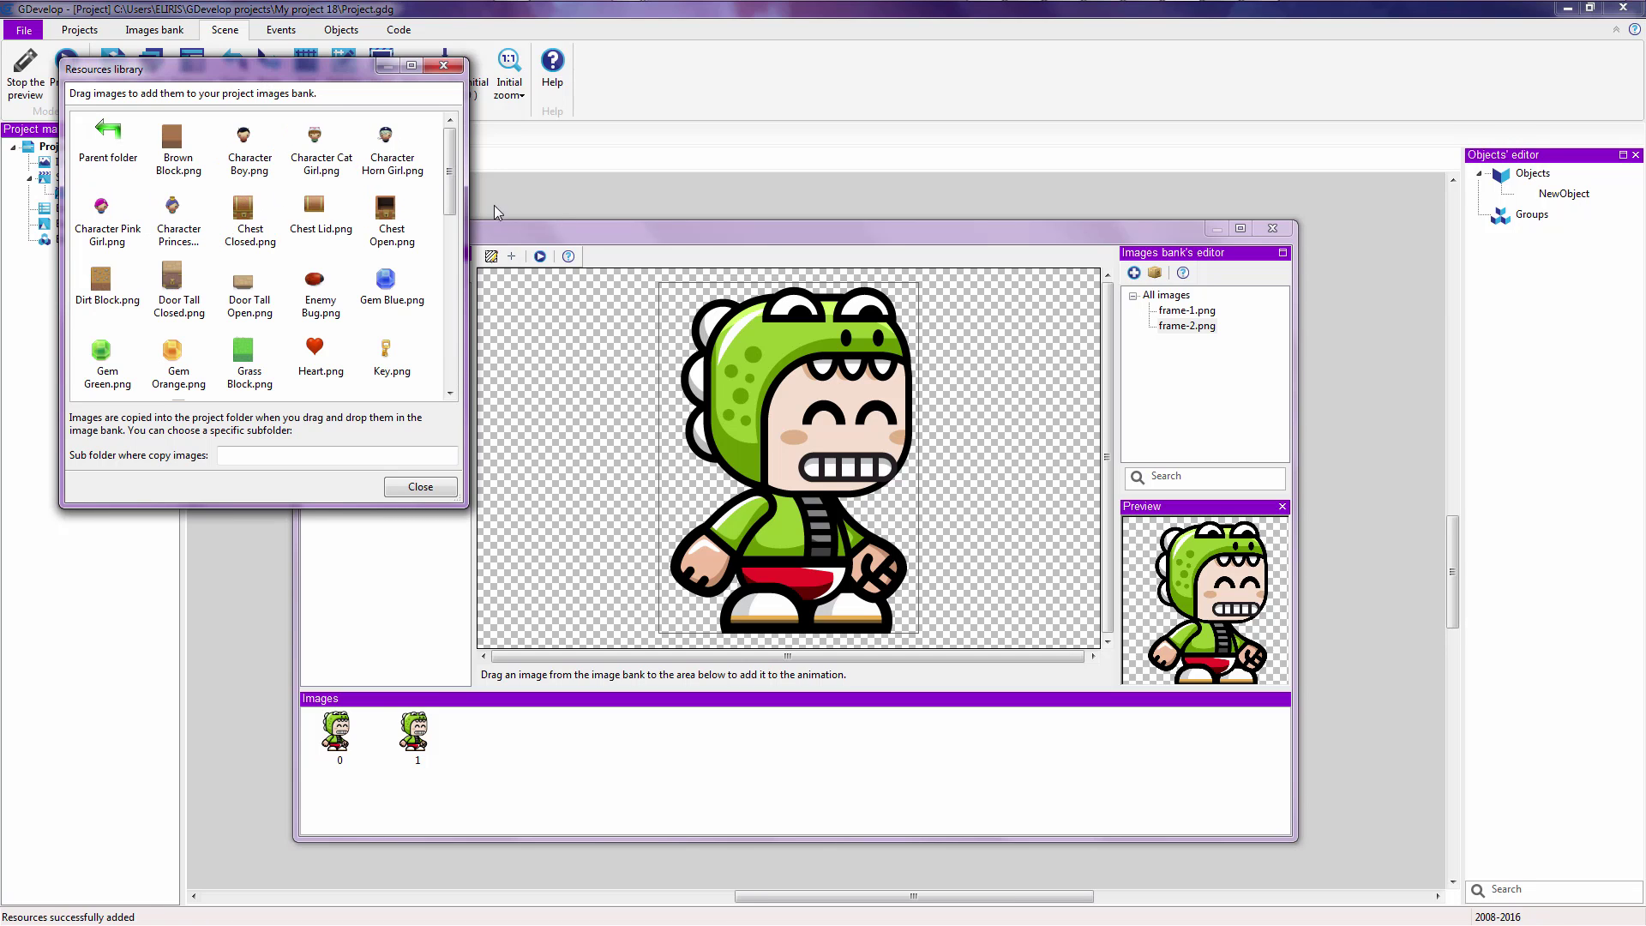
mouse_move(447, 208)
mouse_down()
mouse_move(446, 377)
mouse_move(446, 205)
mouse_up()
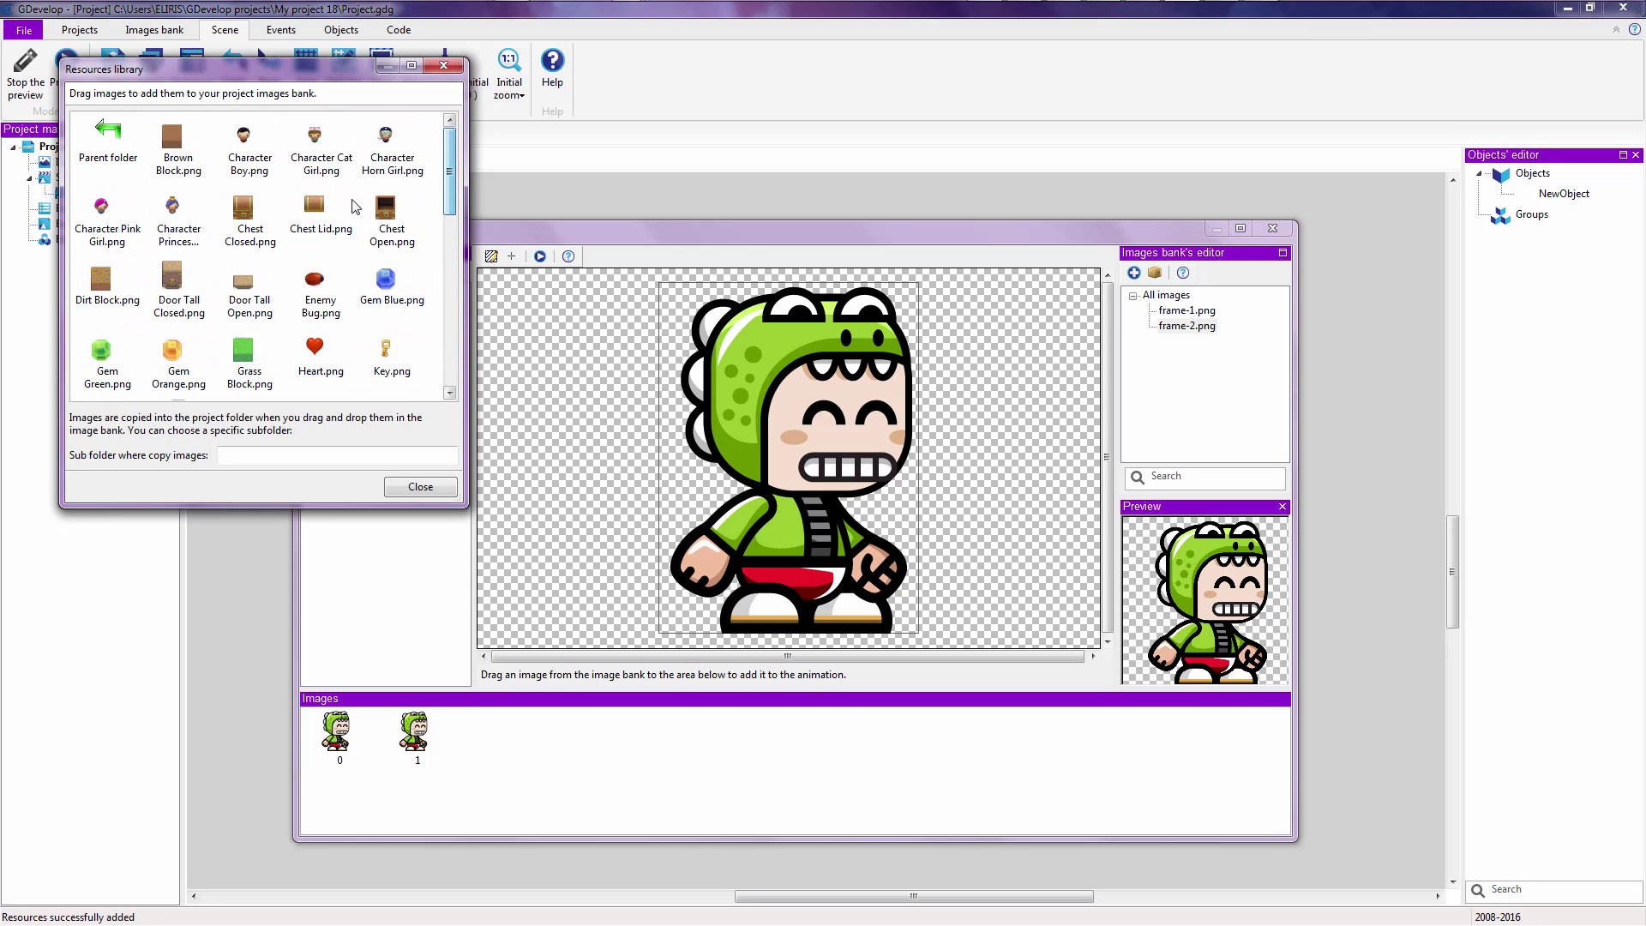
click(243, 159)
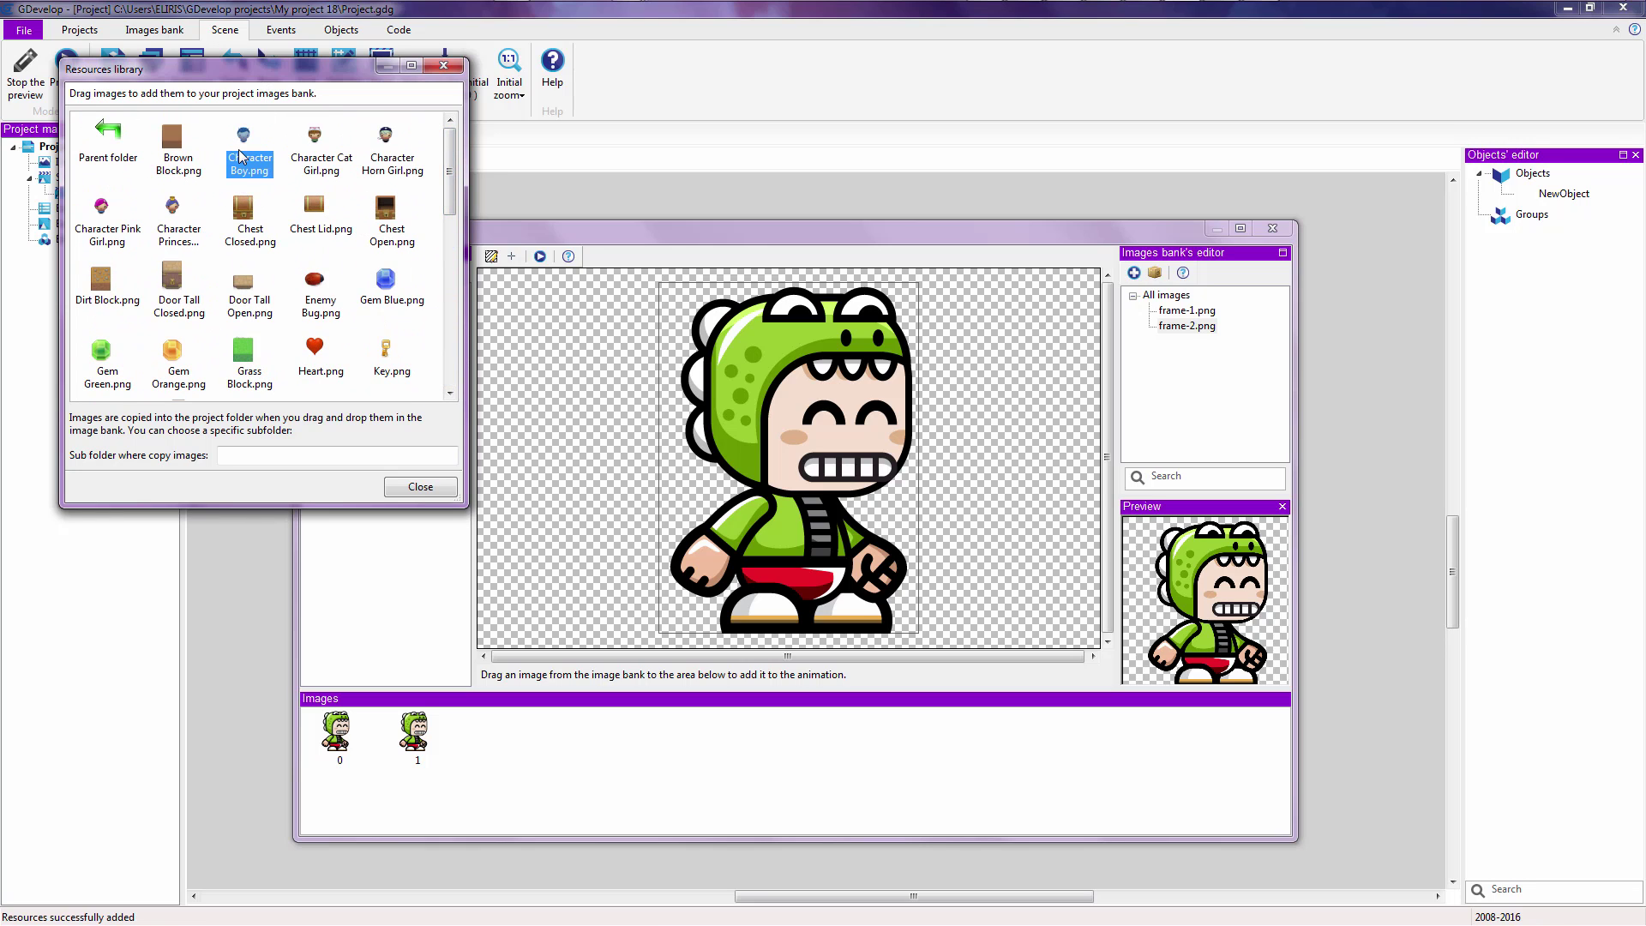
click(250, 221)
click(249, 288)
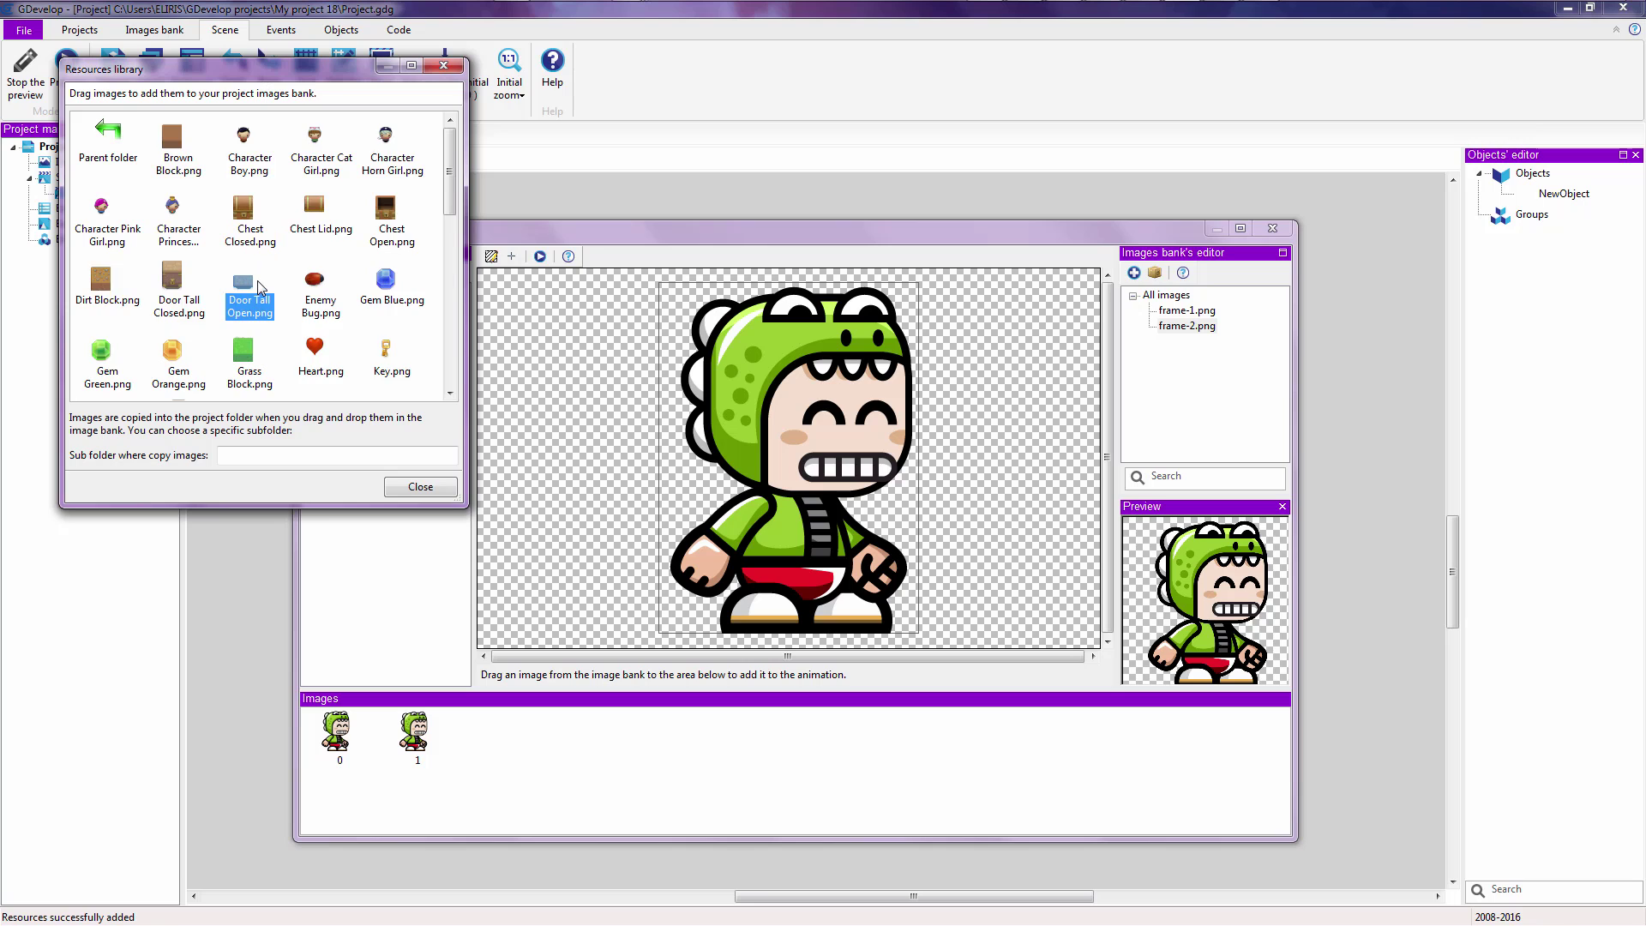
scroll(257, 289, down, 5)
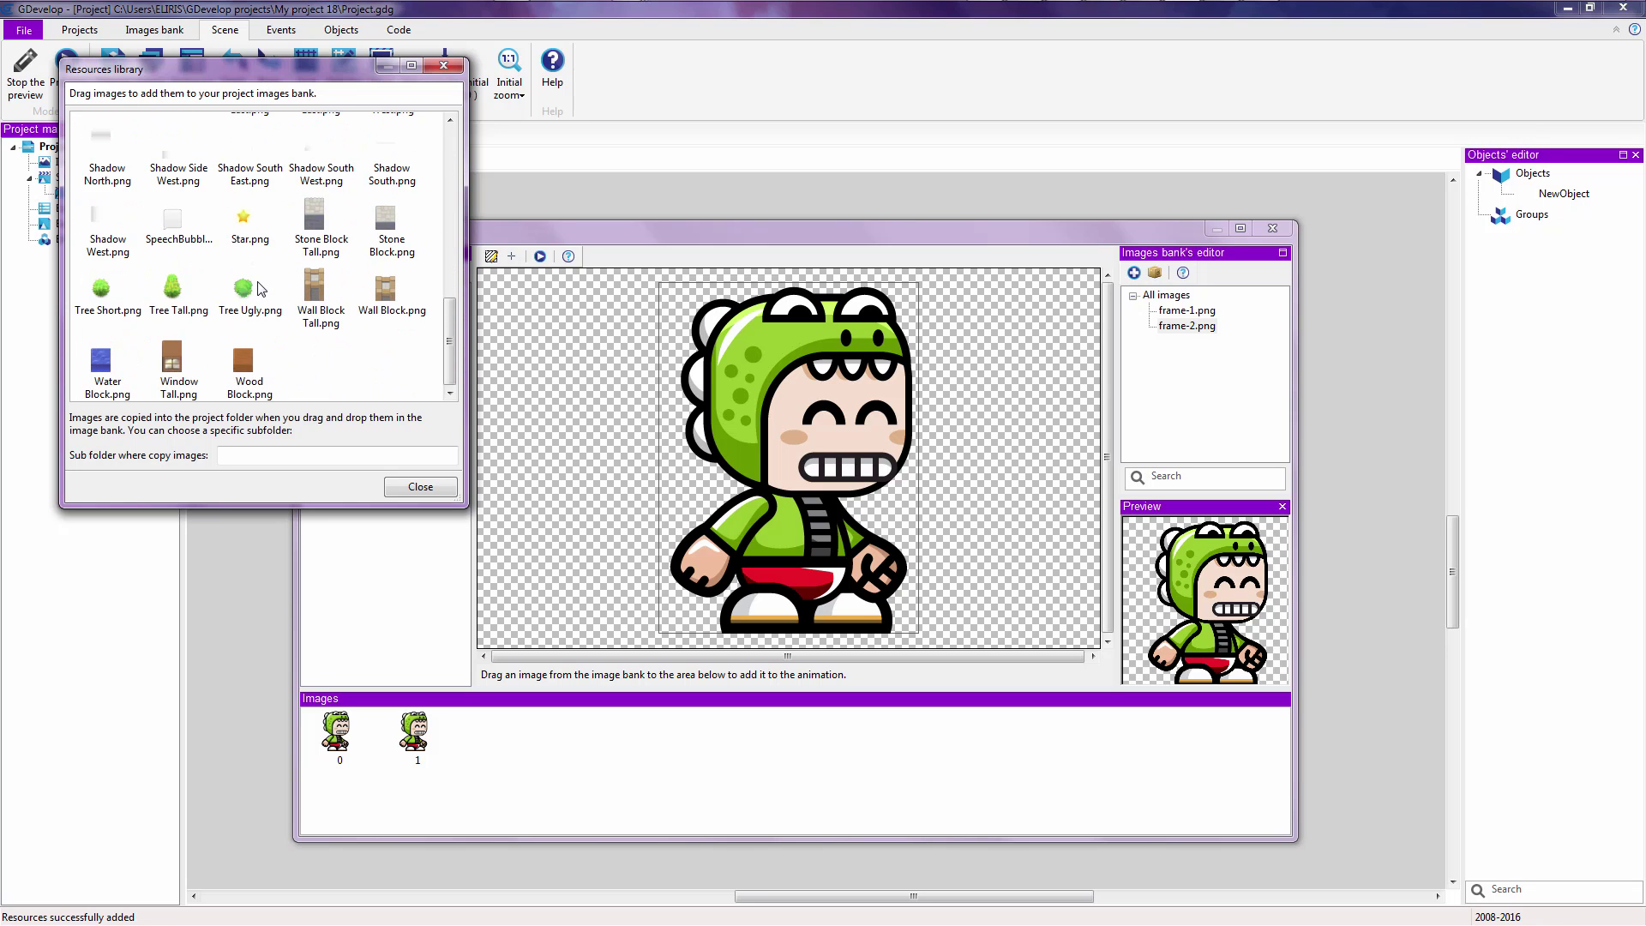
scroll(257, 296, up, 5)
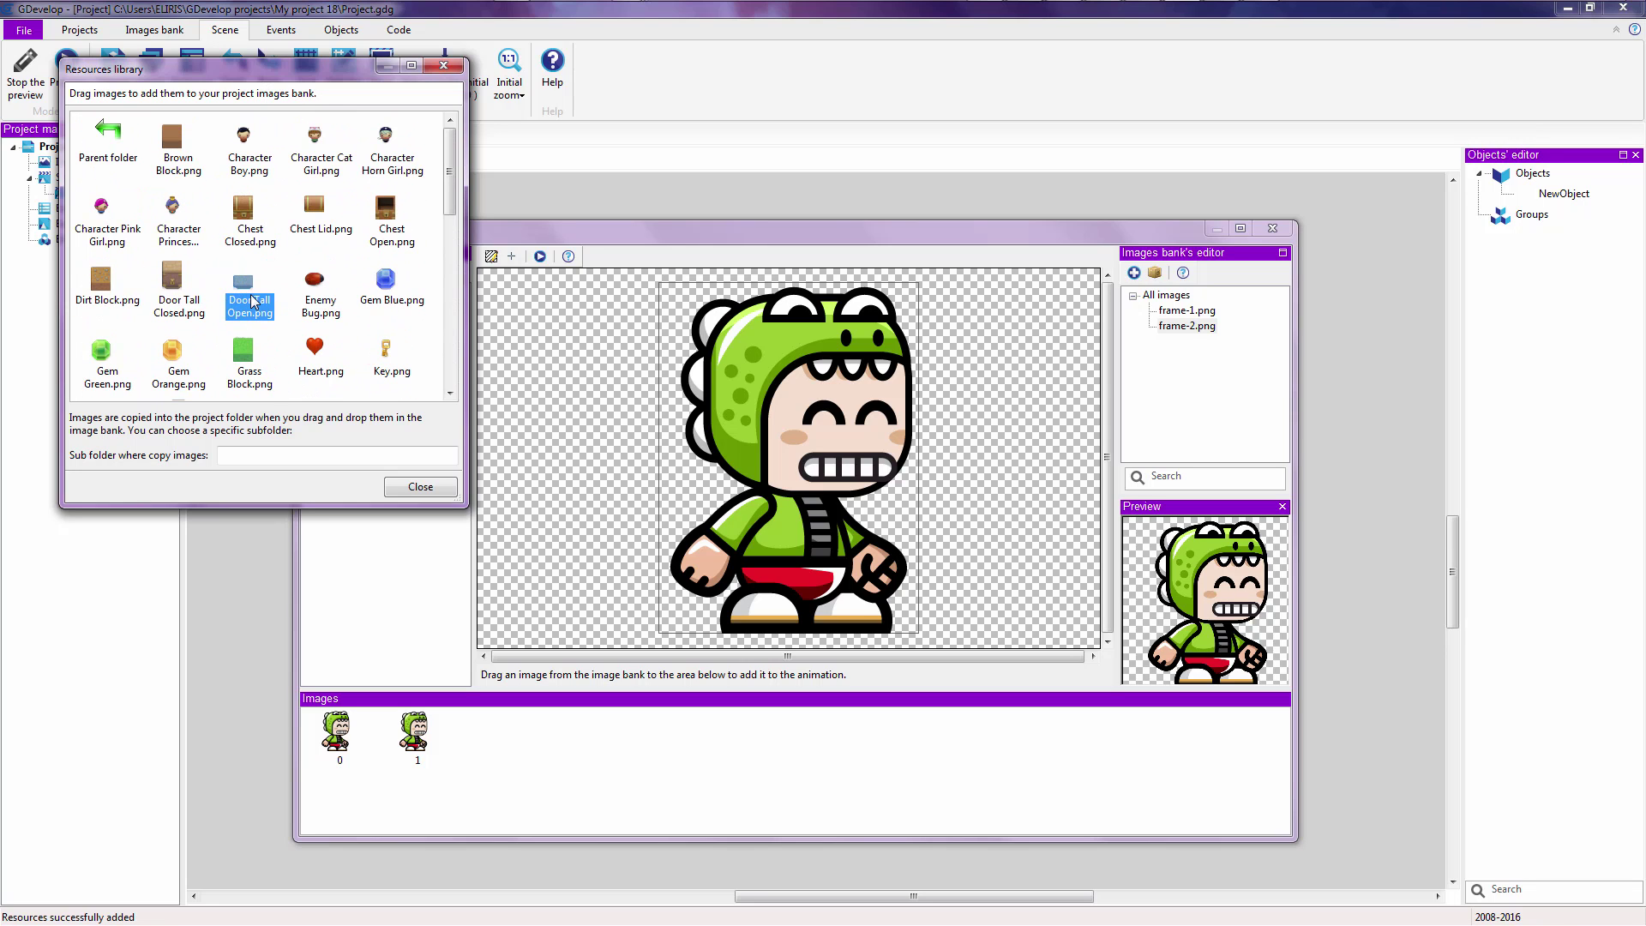
double_click(107, 146)
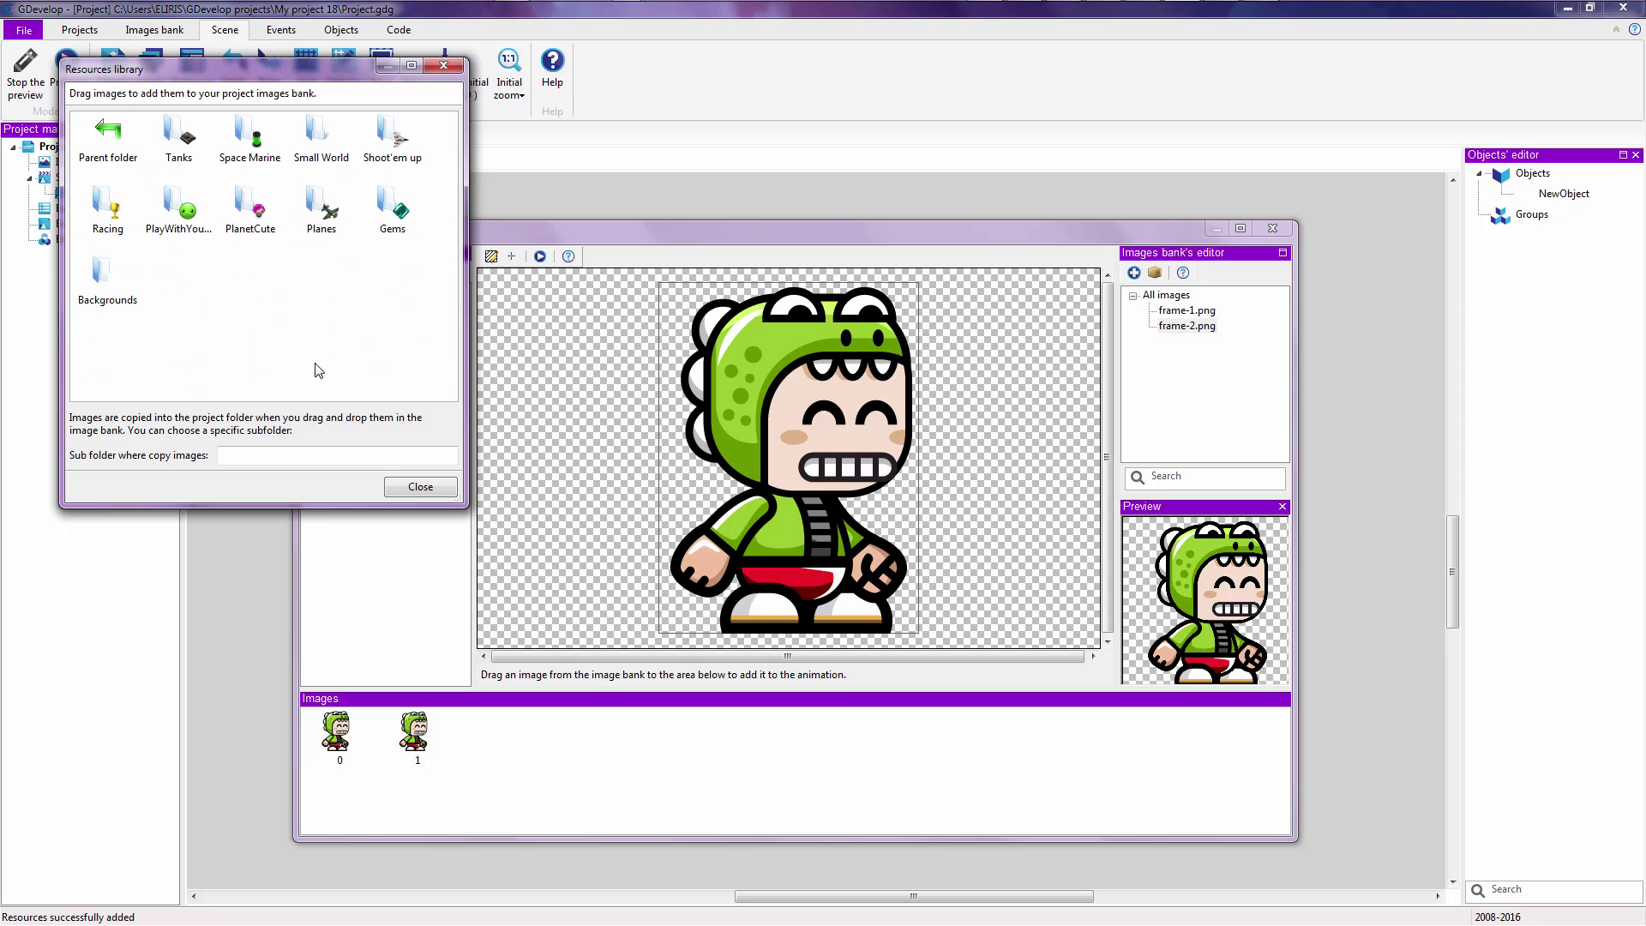
click(410, 492)
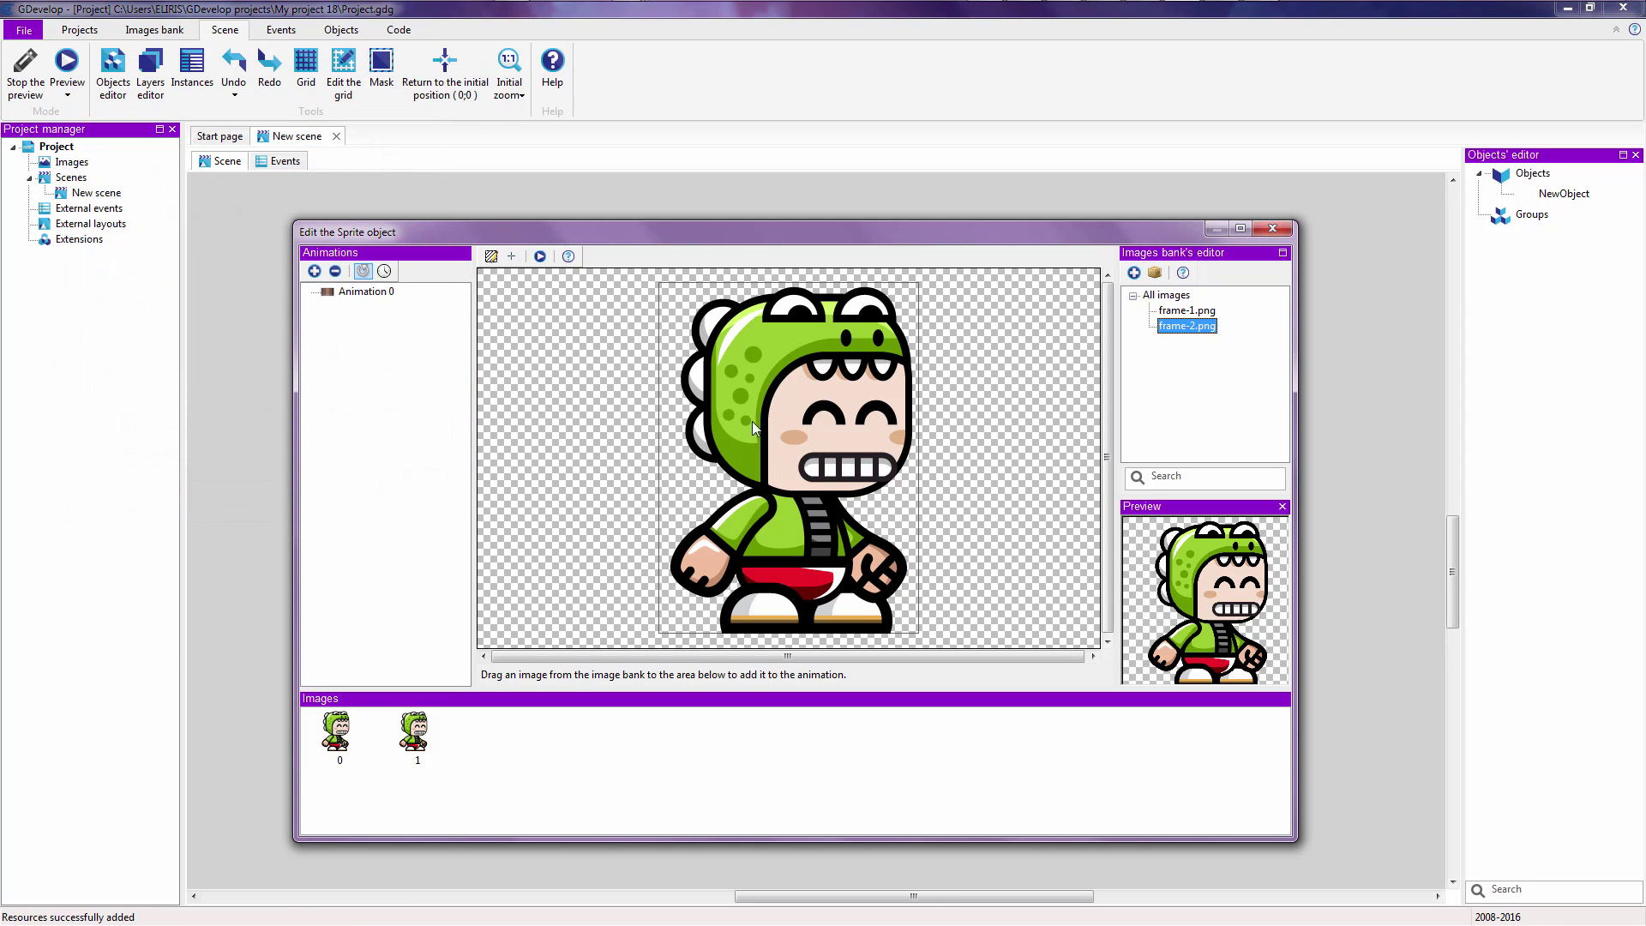
Add a second animation to the sprite and name Animation 0 "Idle" using the preset name
click(314, 272)
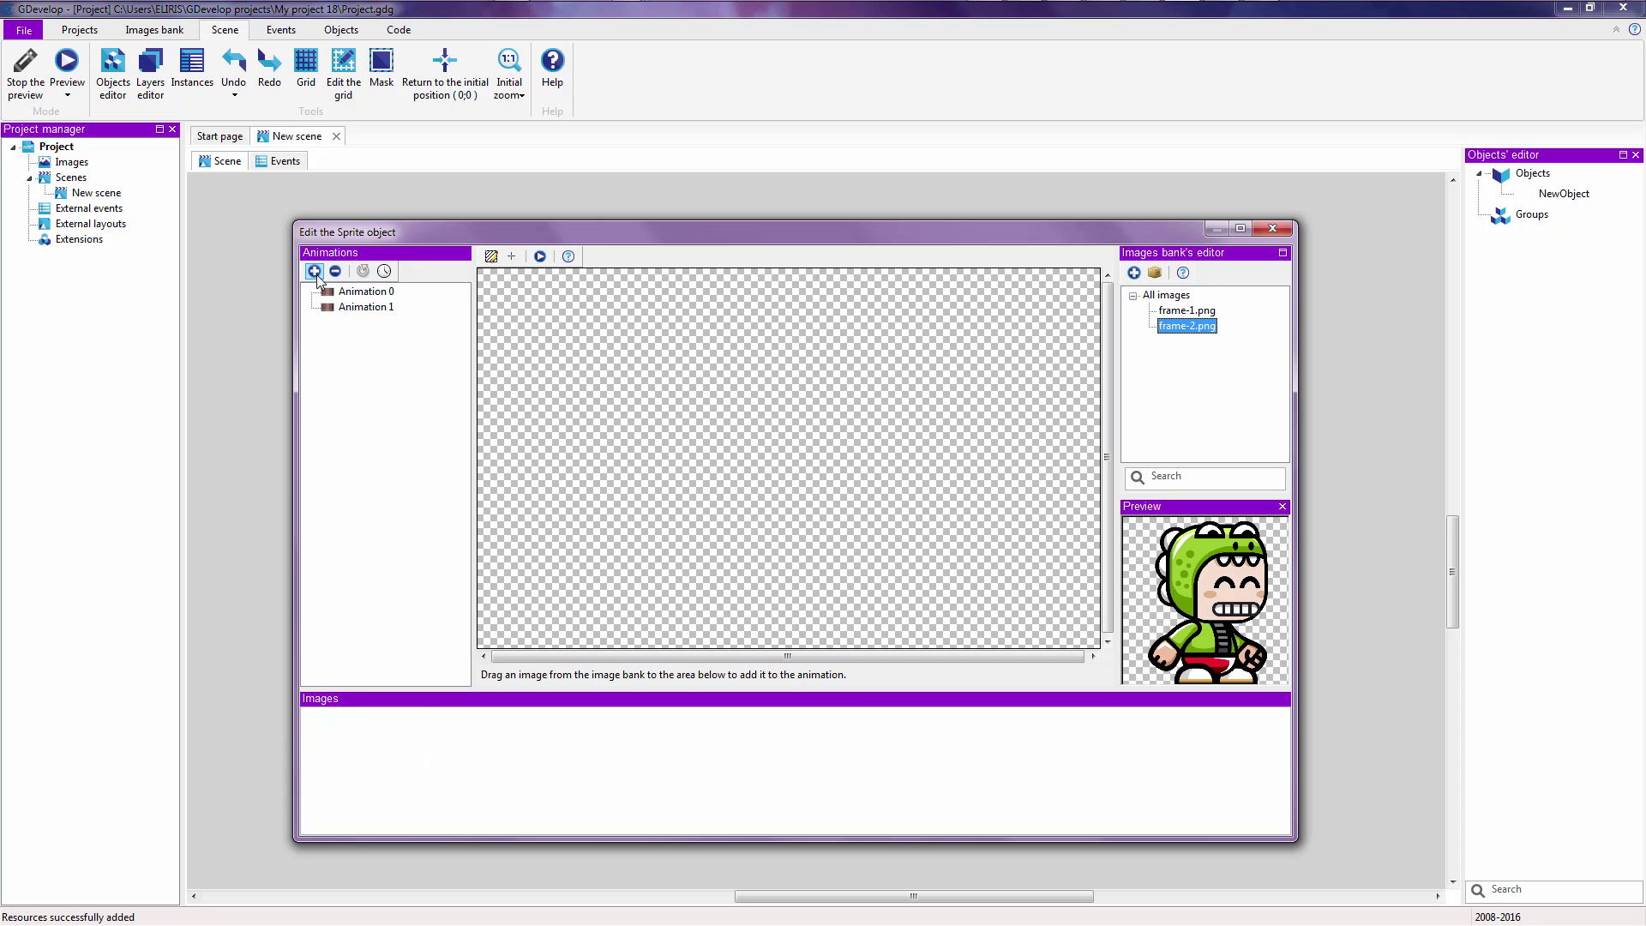
click(361, 309)
click(361, 292)
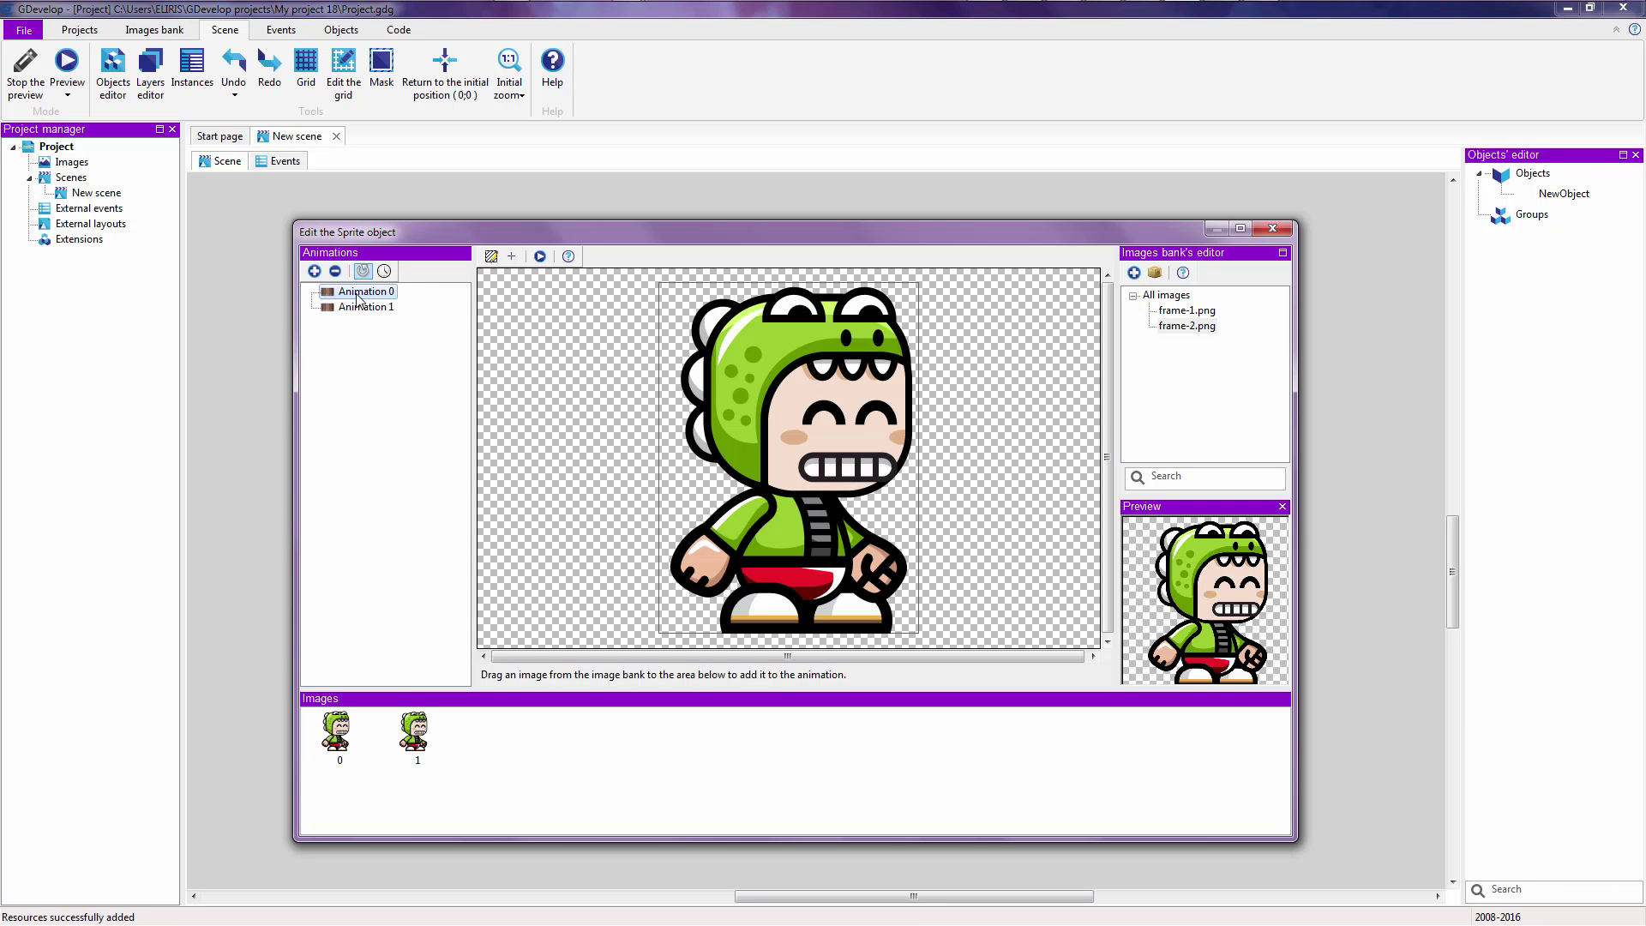
right_click(369, 296)
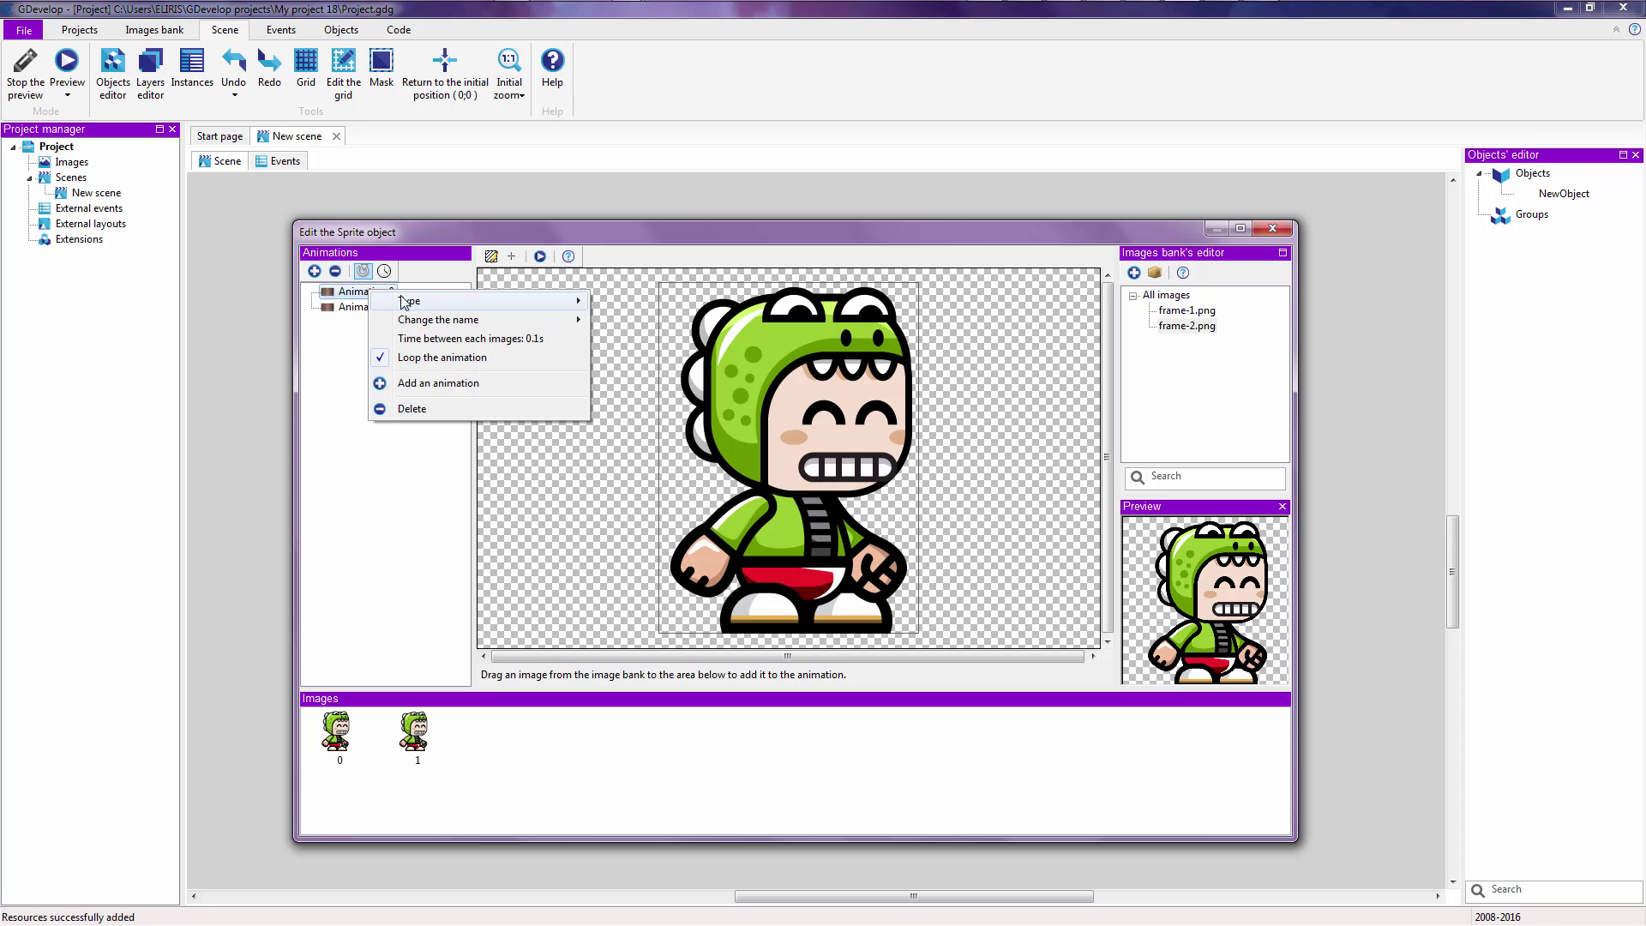
mouse_move(463, 324)
click(343, 324)
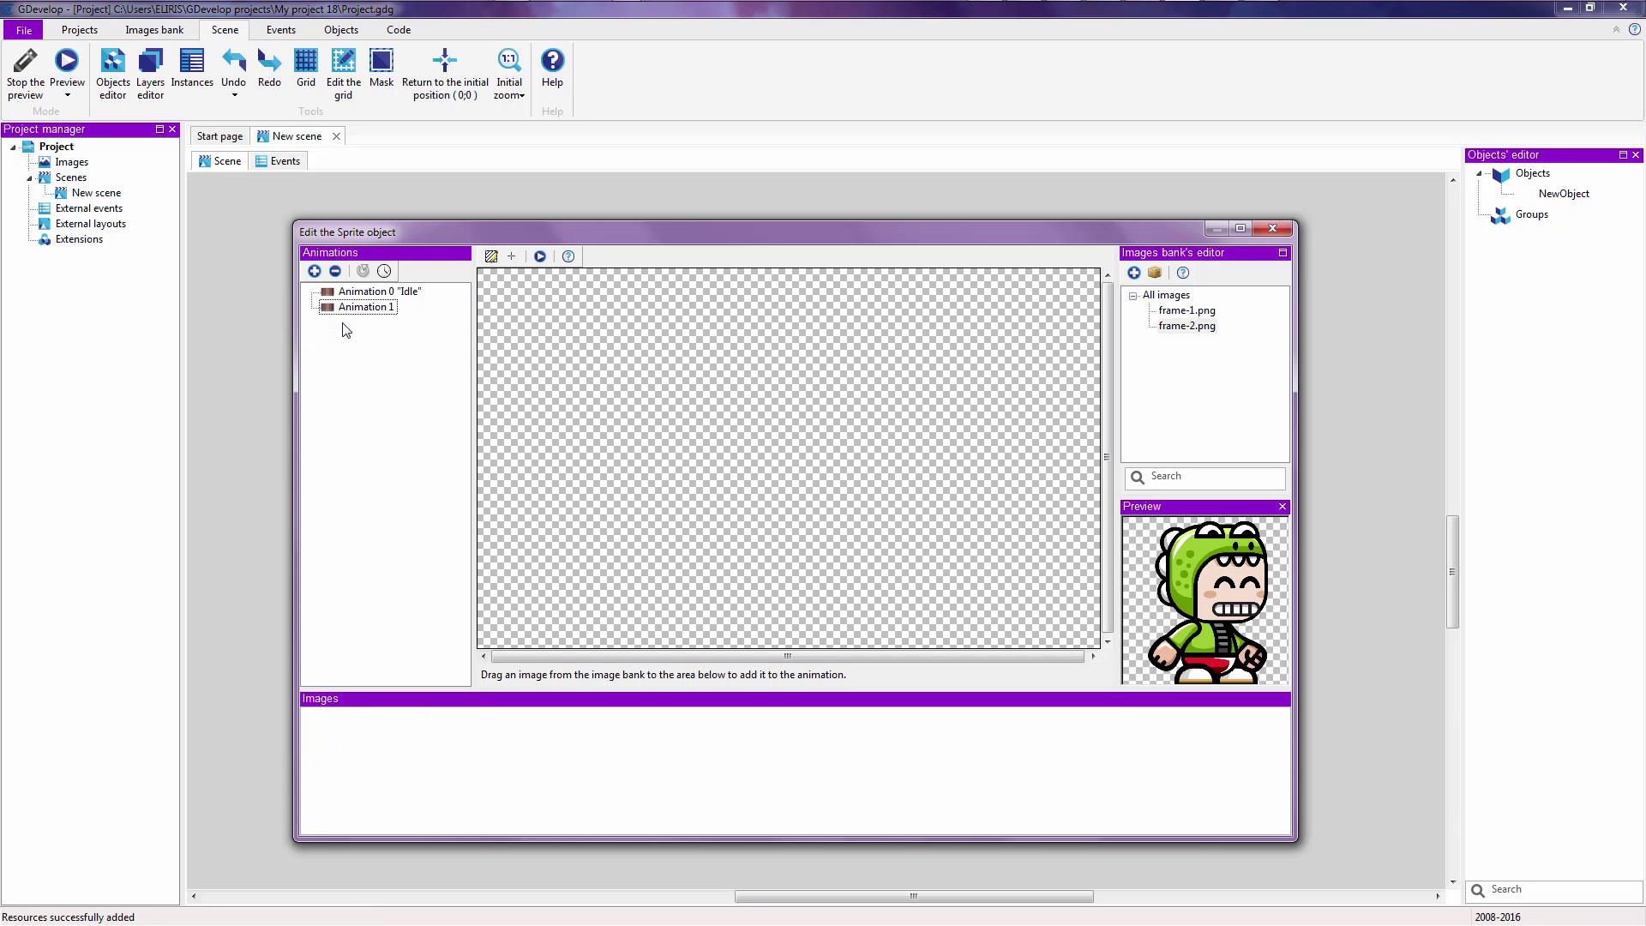
right_click(417, 295)
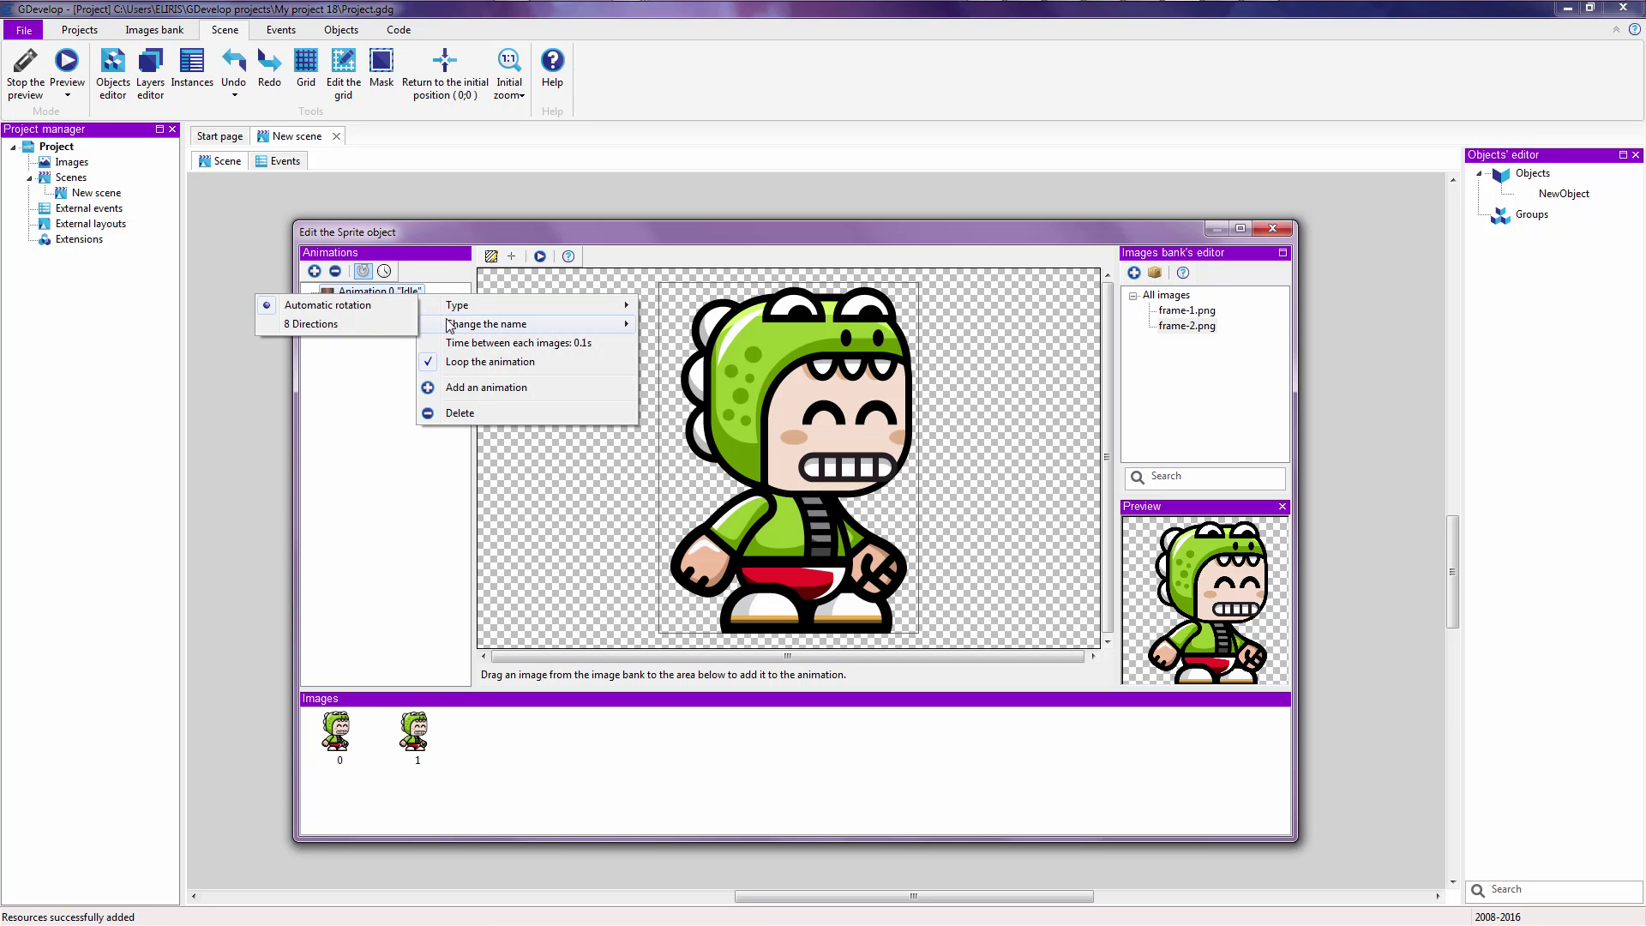
mouse_move(443, 324)
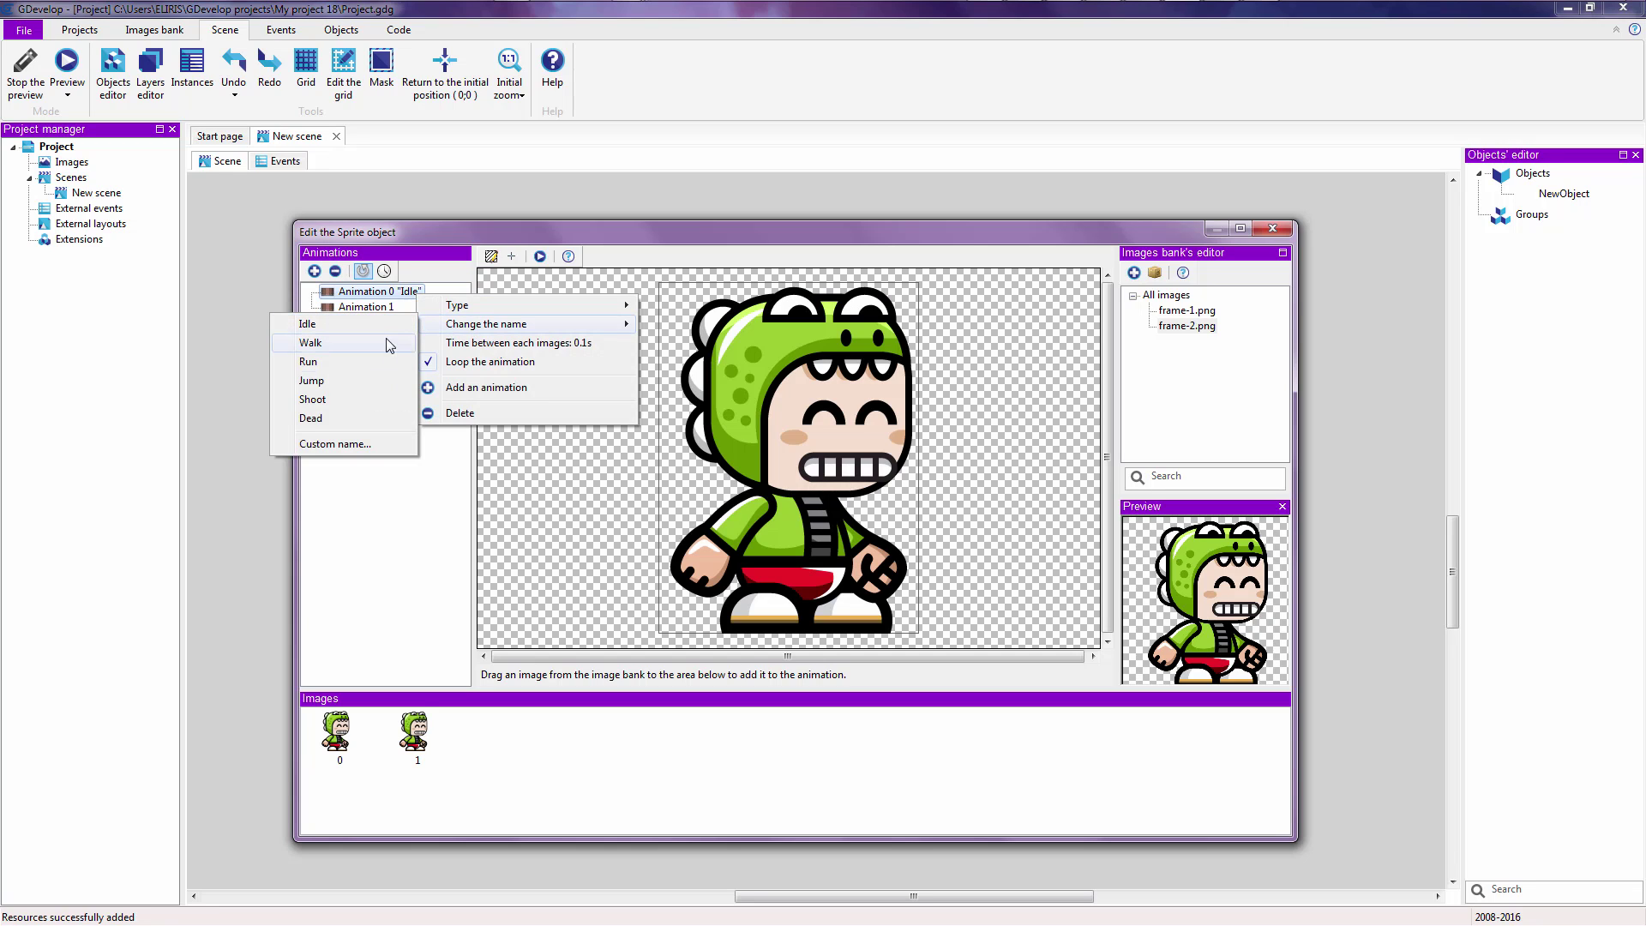
click(379, 477)
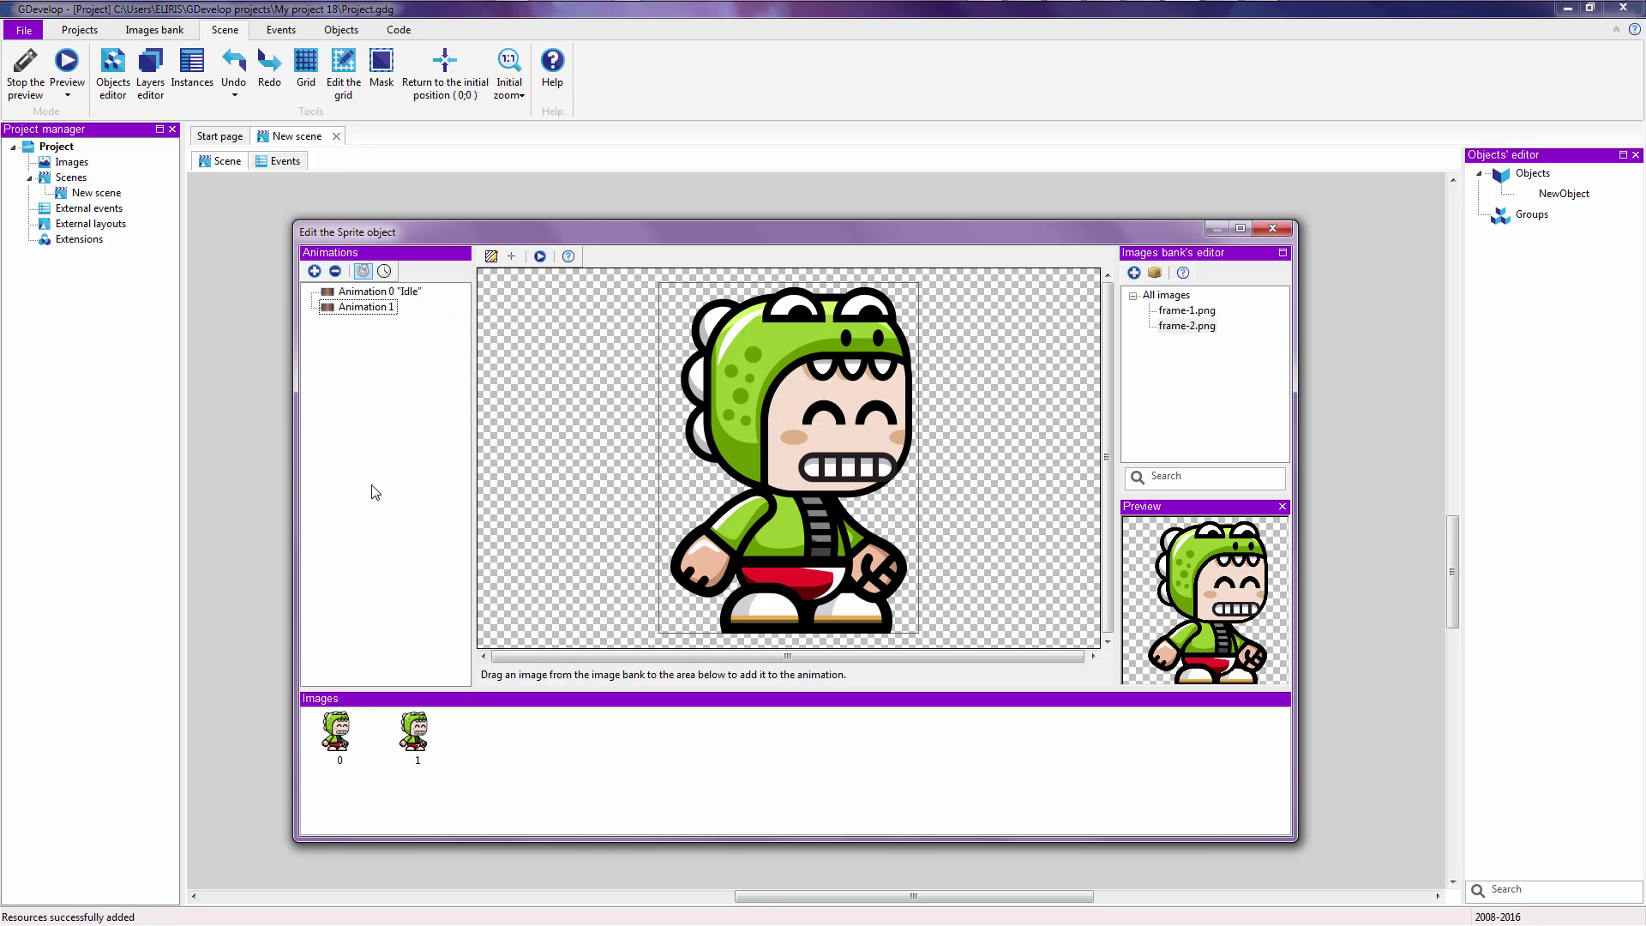
Name Animation 1 "Walk" using the preset name
right_click(366, 314)
mouse_move(398, 336)
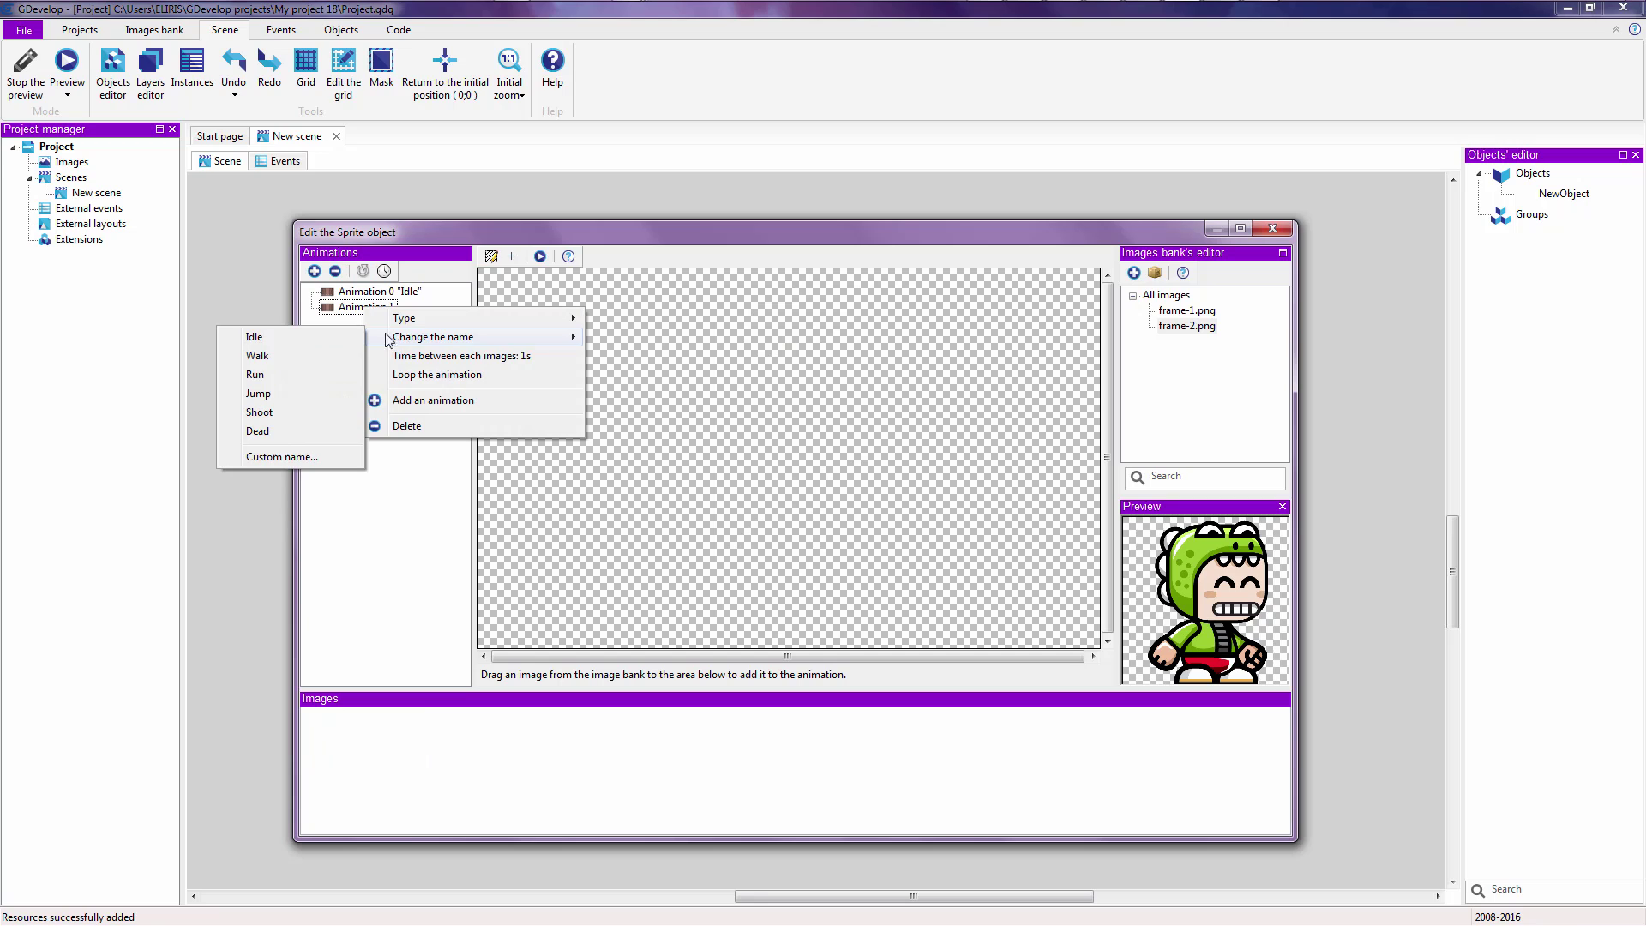
click(313, 358)
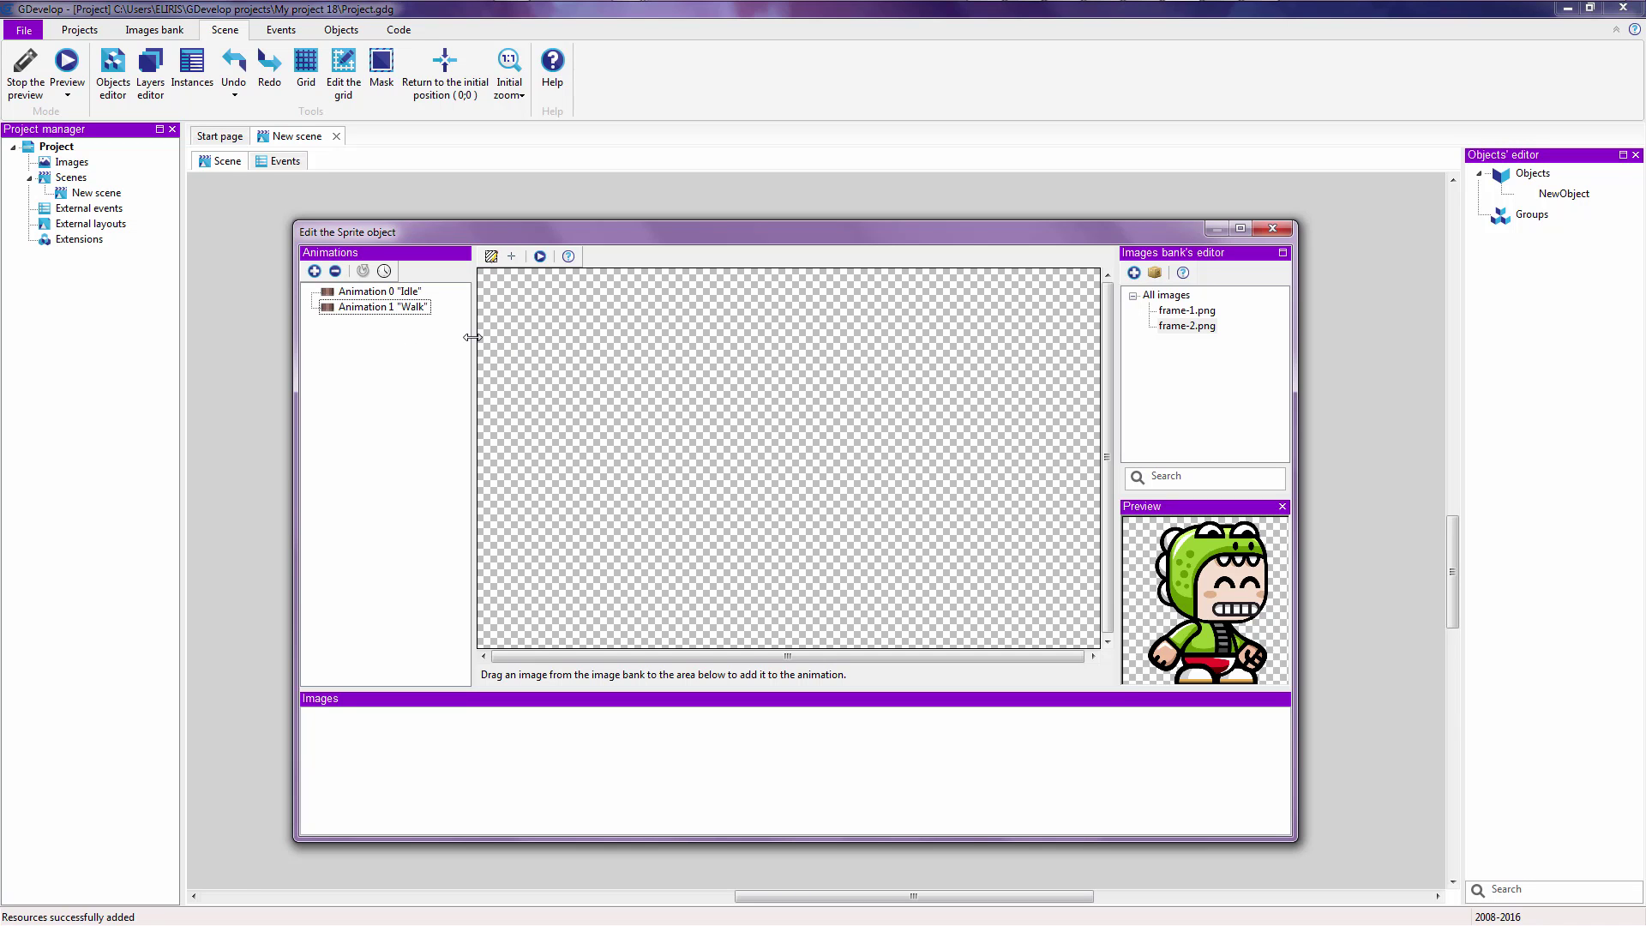
click(1175, 329)
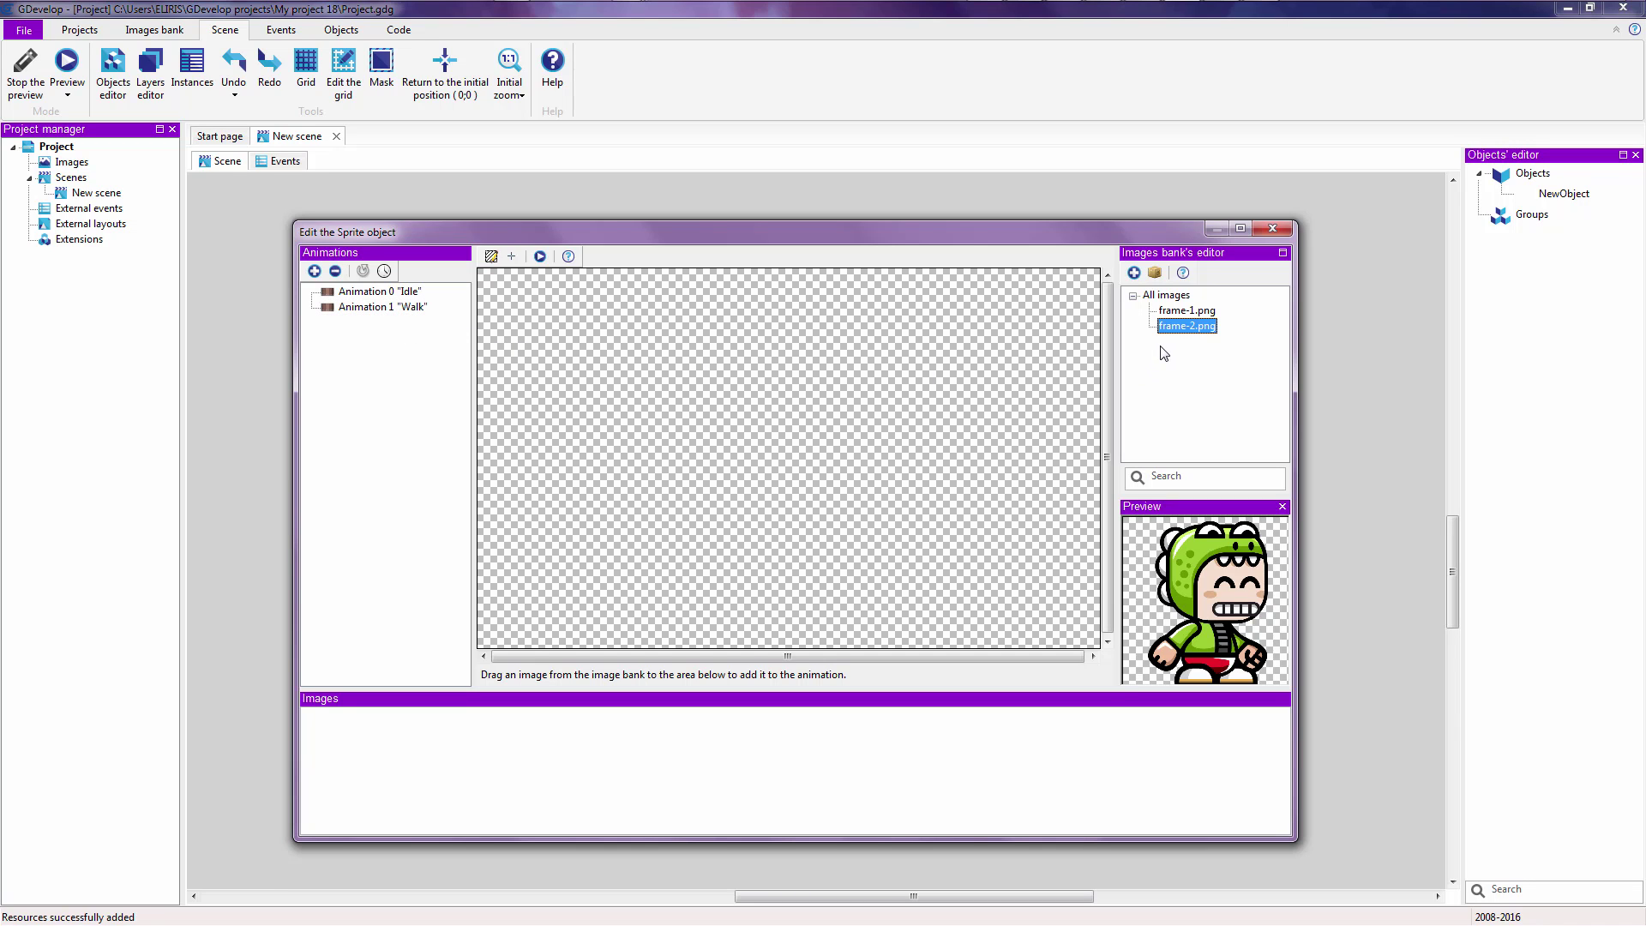
click(1139, 274)
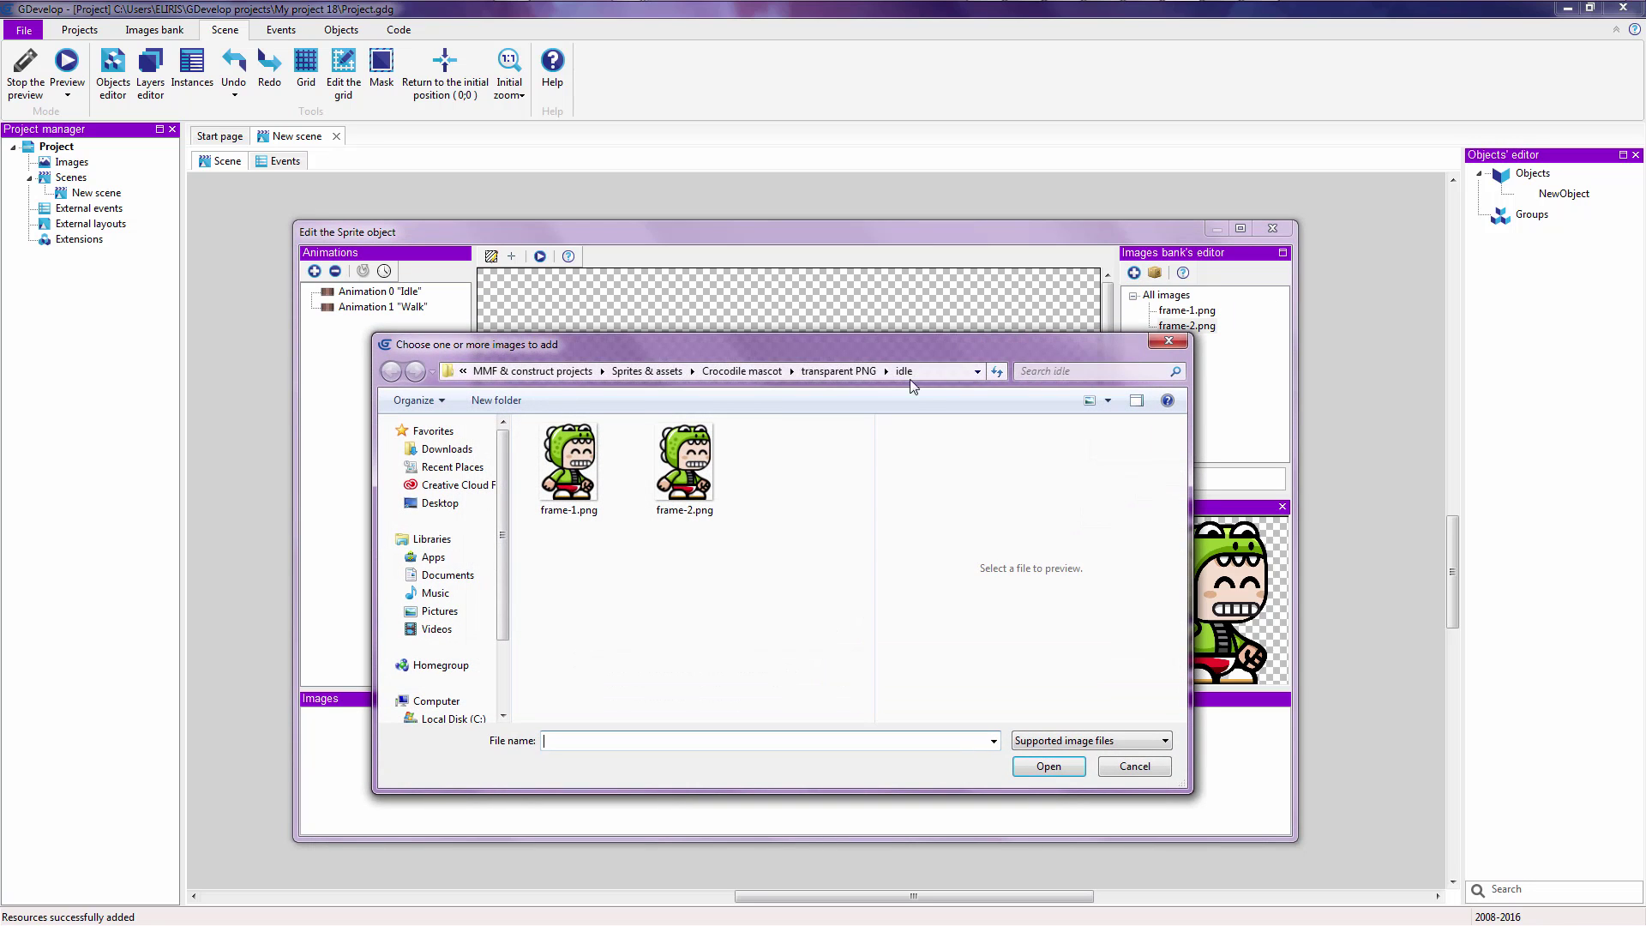
click(827, 374)
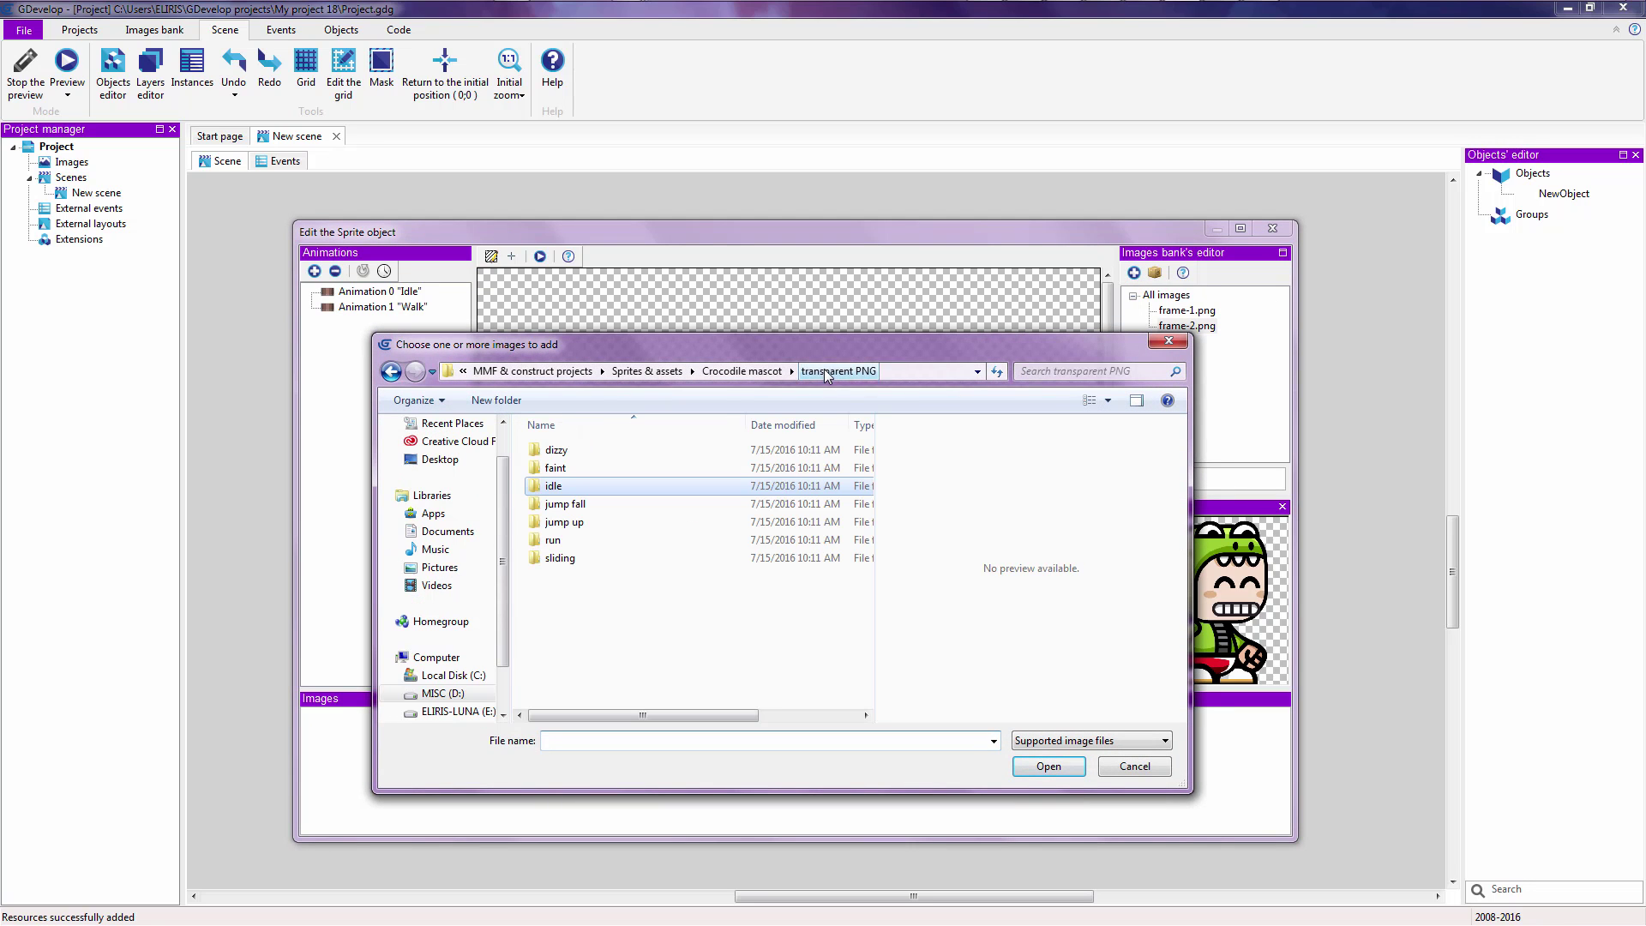
double_click(581, 543)
drag(852, 680, 505, 445)
click(1149, 771)
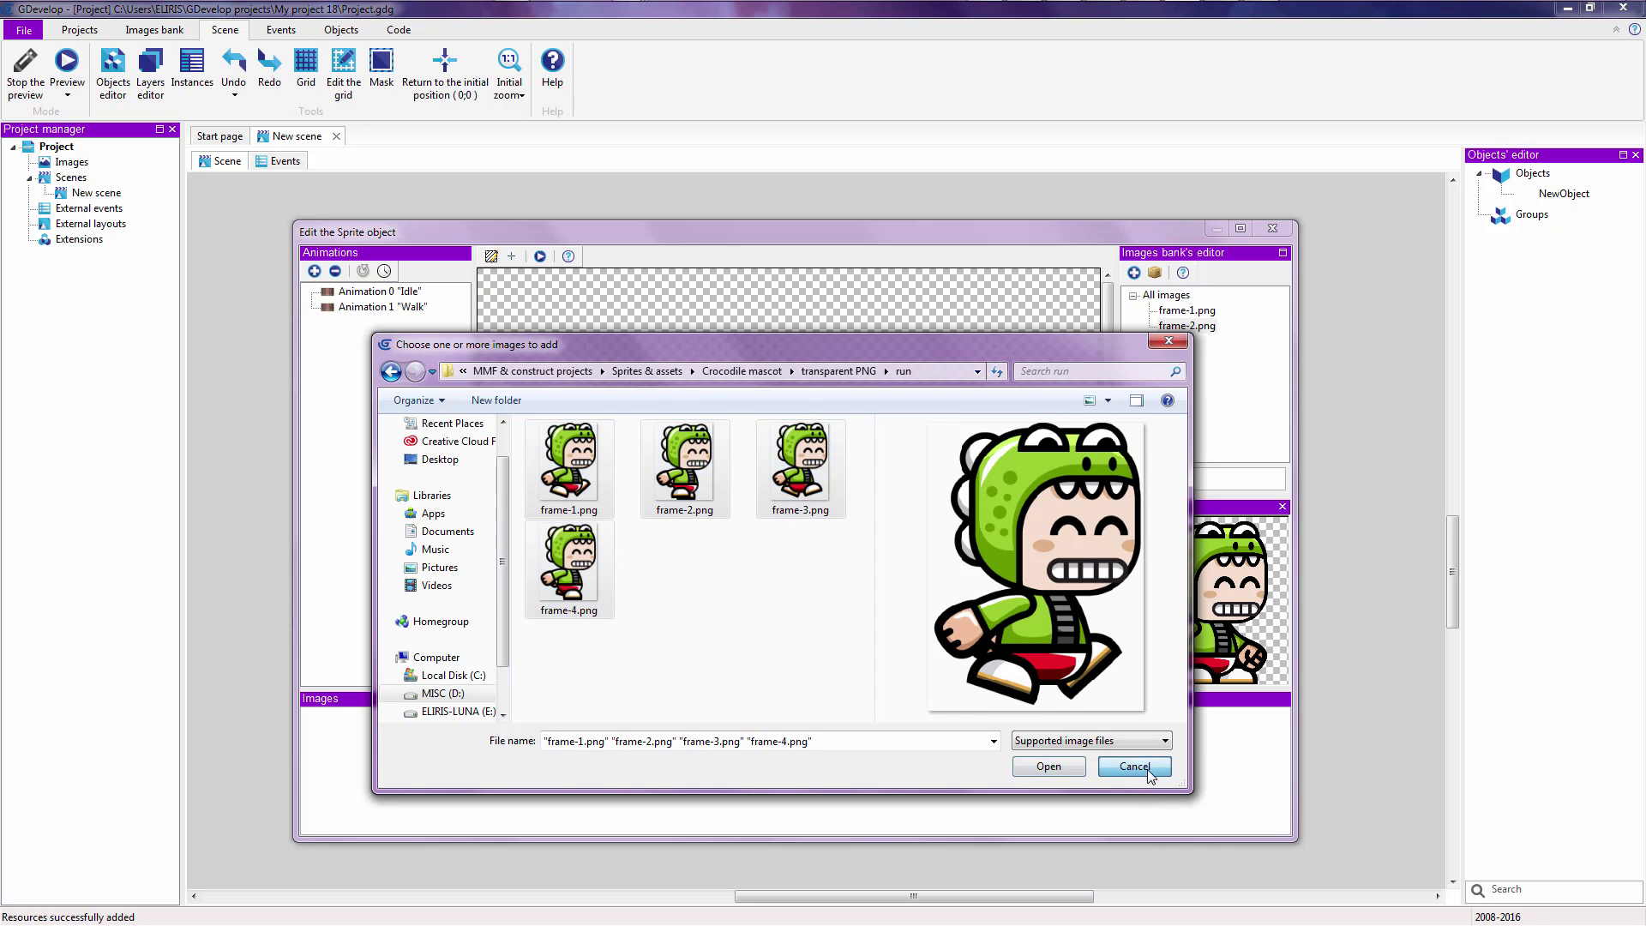
Add frame-1.png through frame-4.png from the crocodile mascot's transparent PNG run folder to the Walk animation
right_click(439, 755)
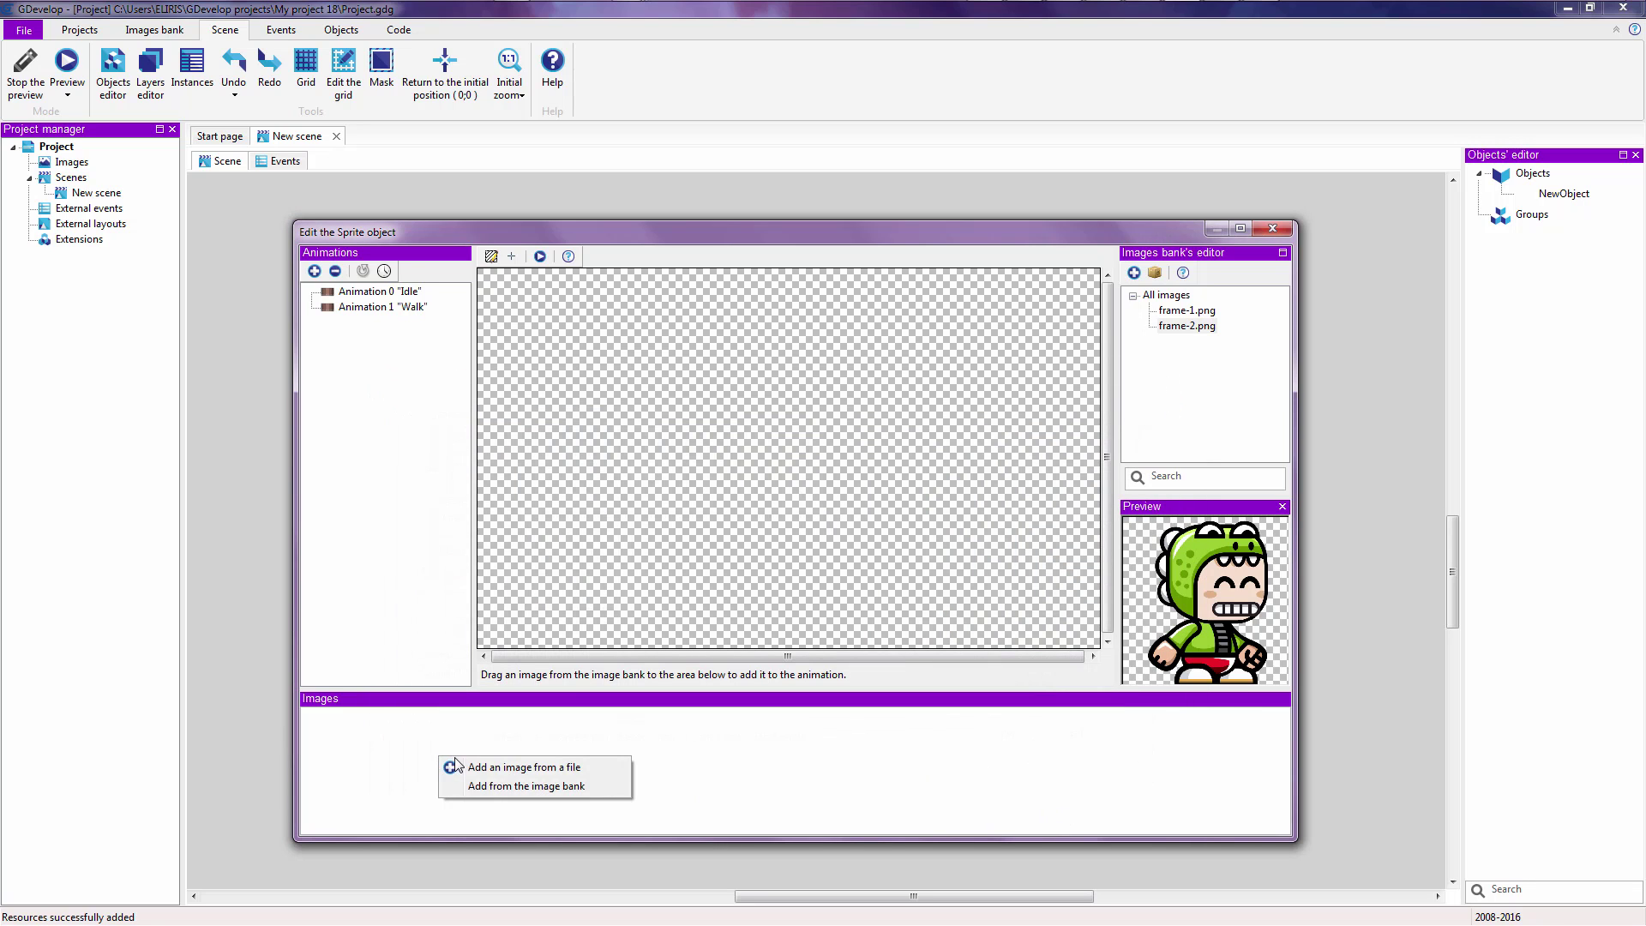
click(463, 763)
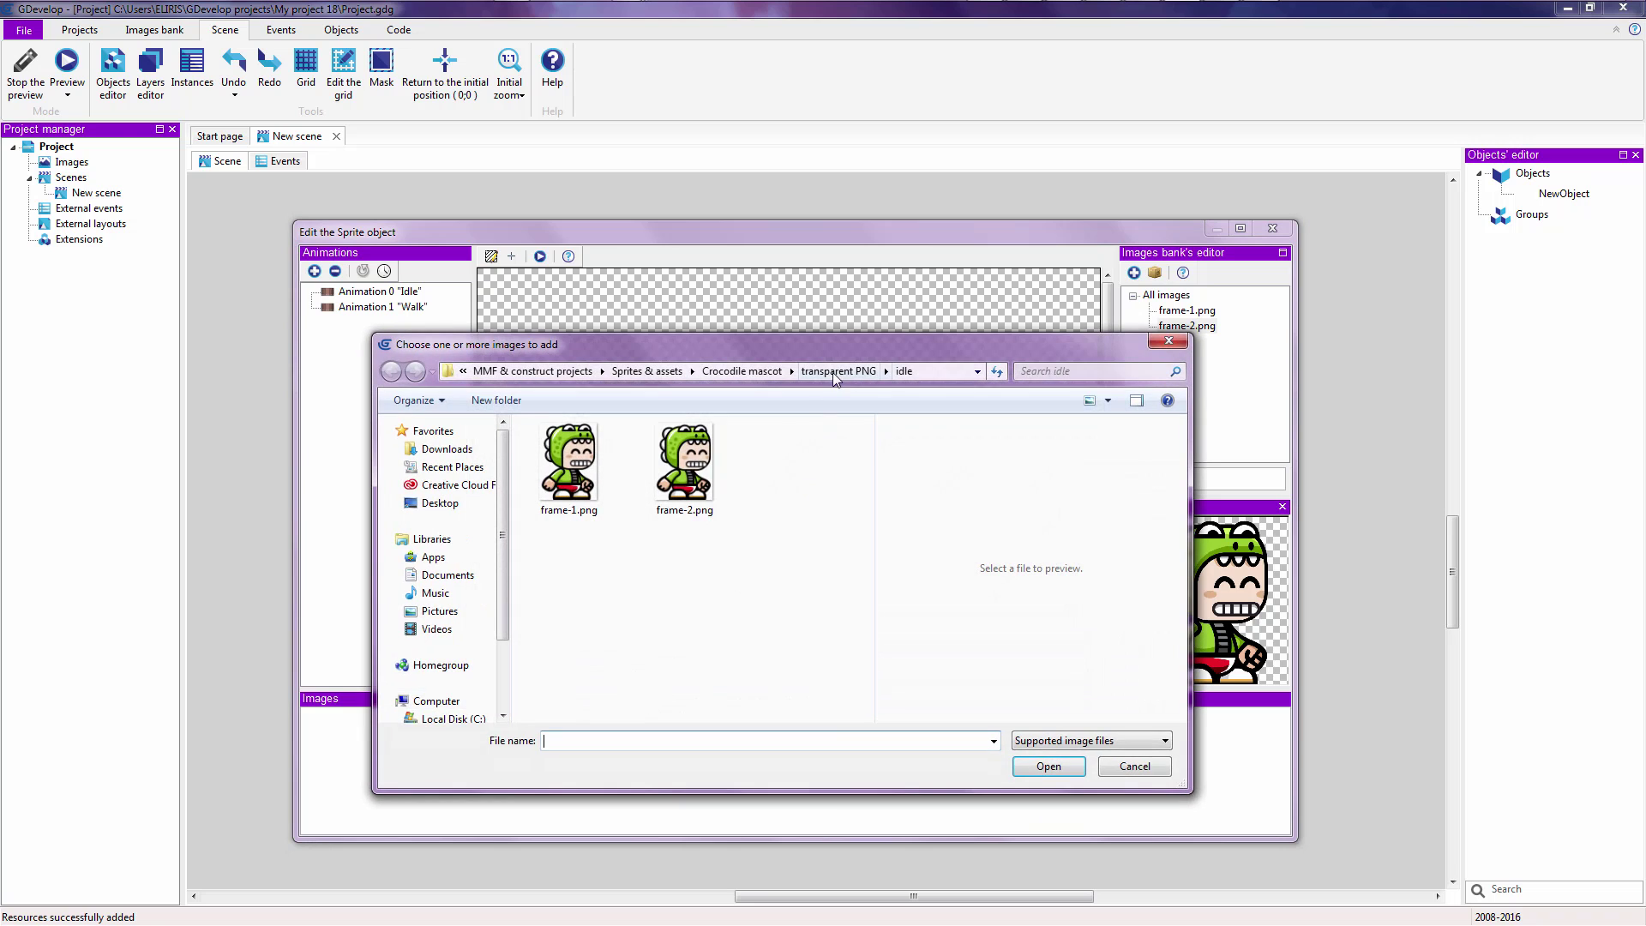
click(840, 371)
double_click(555, 539)
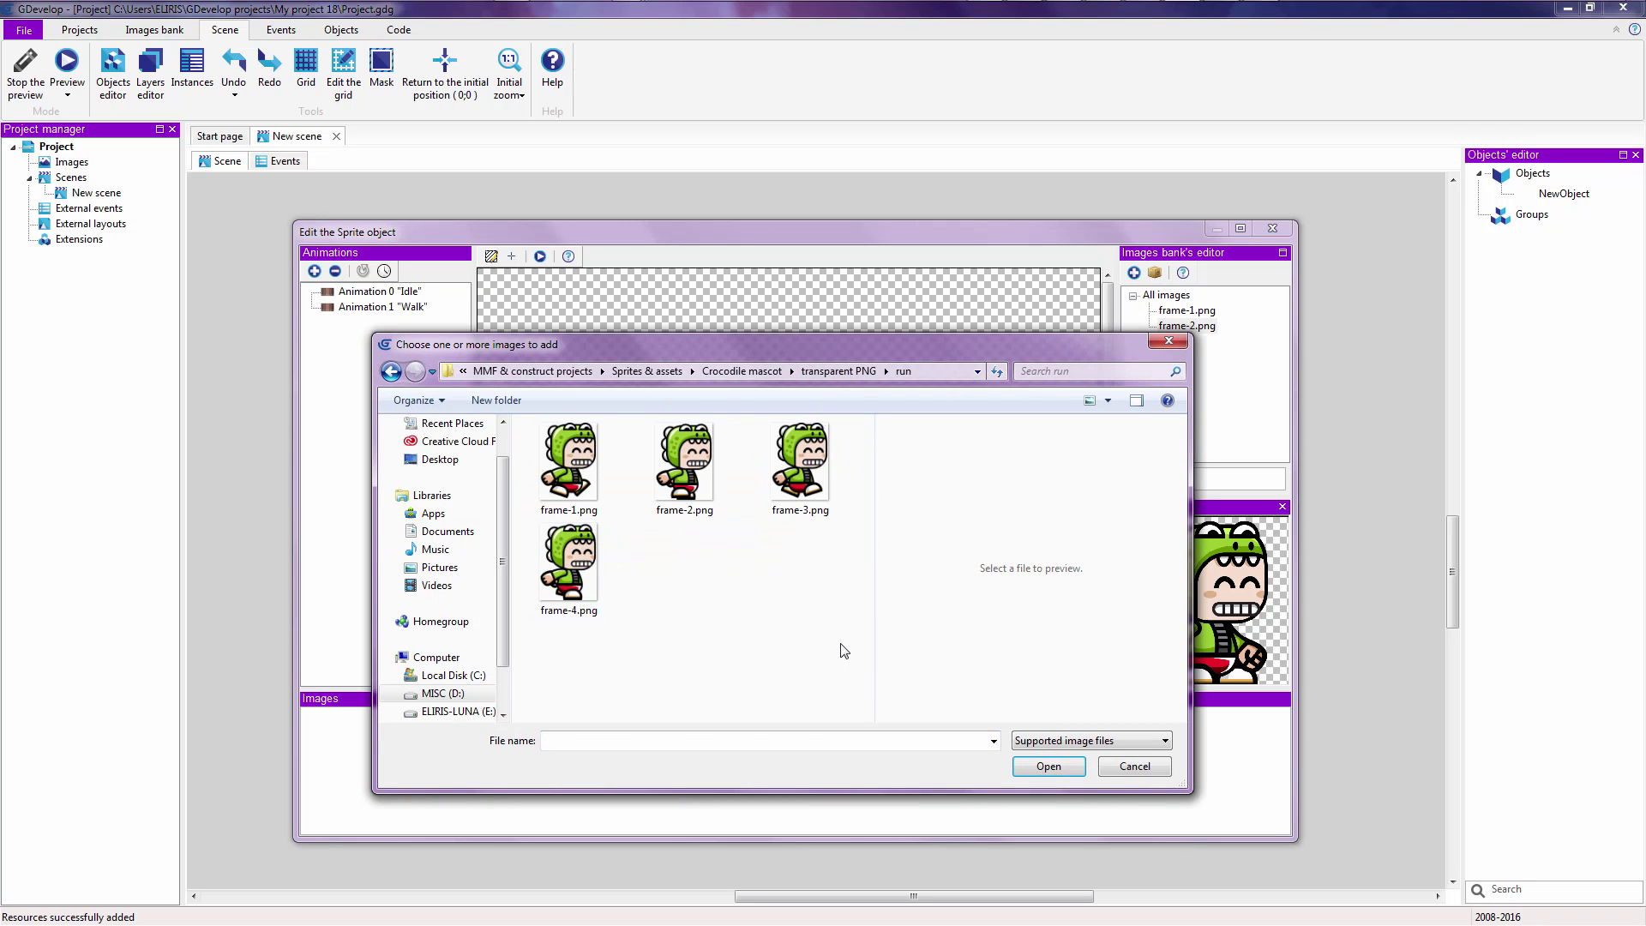
drag(842, 654, 530, 422)
click(1037, 764)
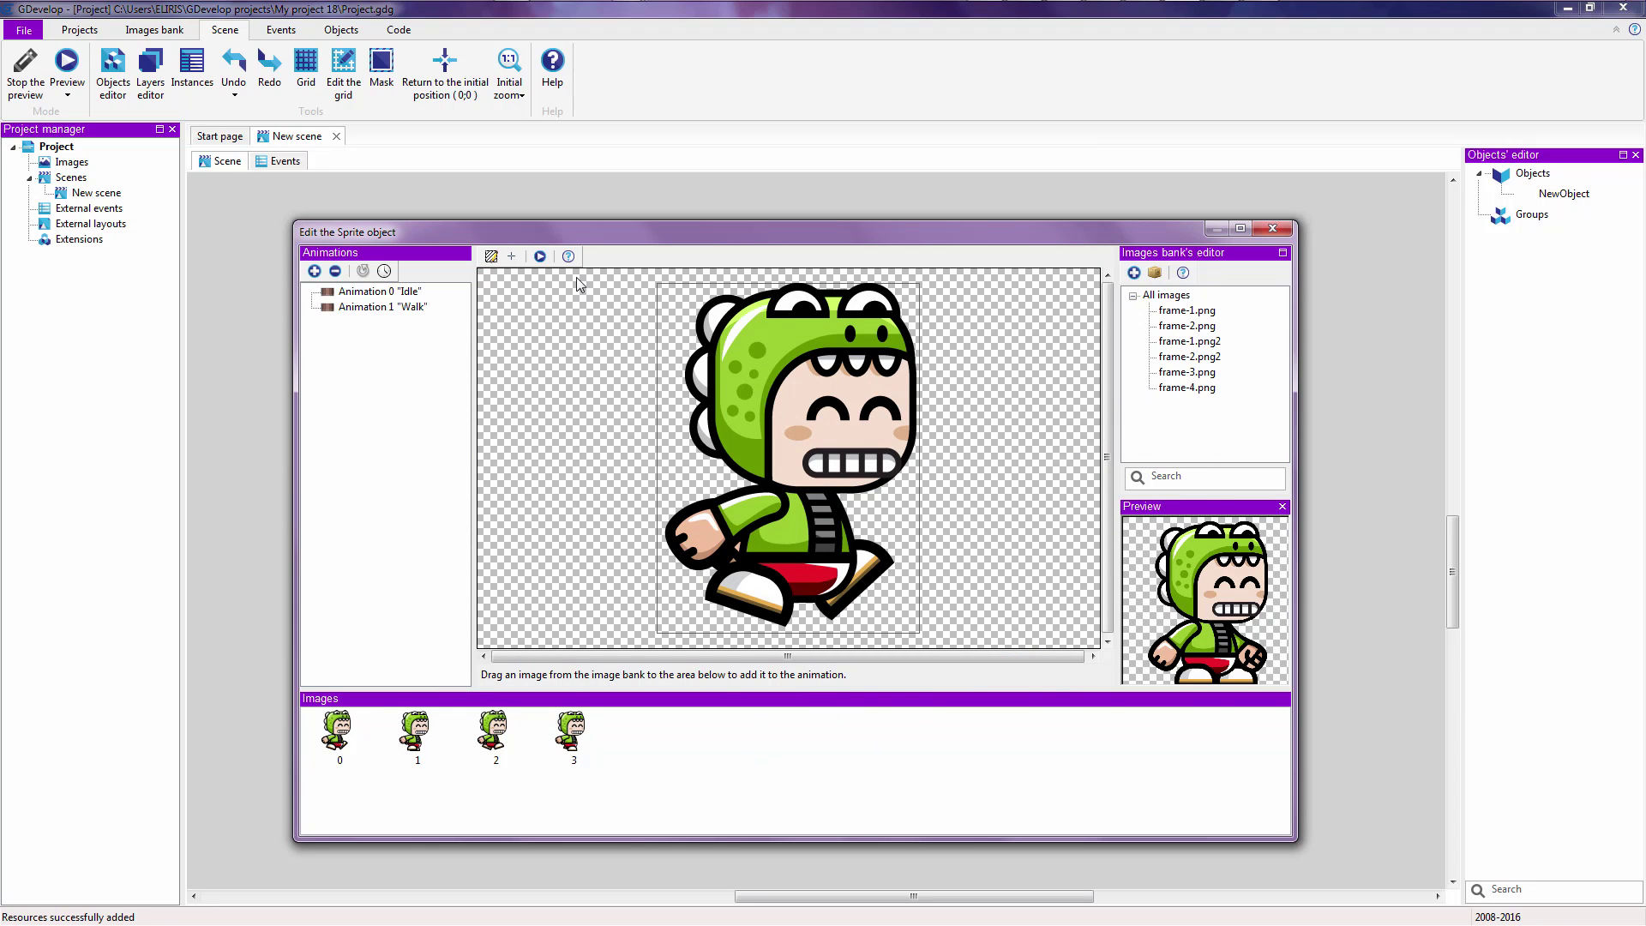
Play a preview of the Walk animation, close it, and enable looping for the animation
click(540, 256)
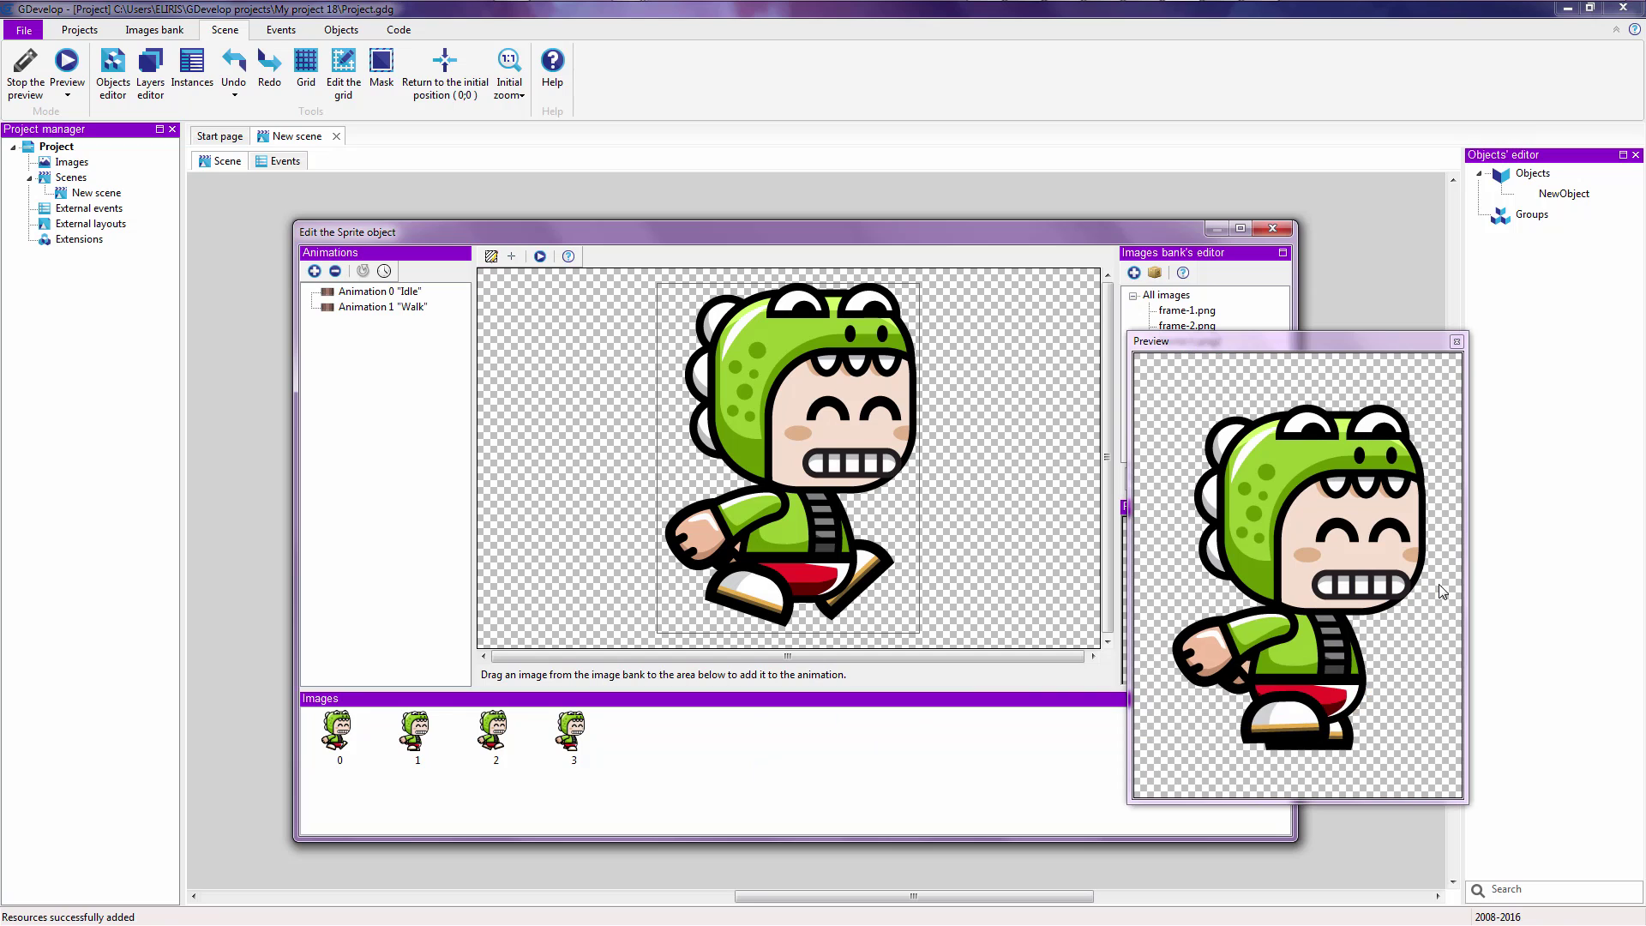
click(1455, 343)
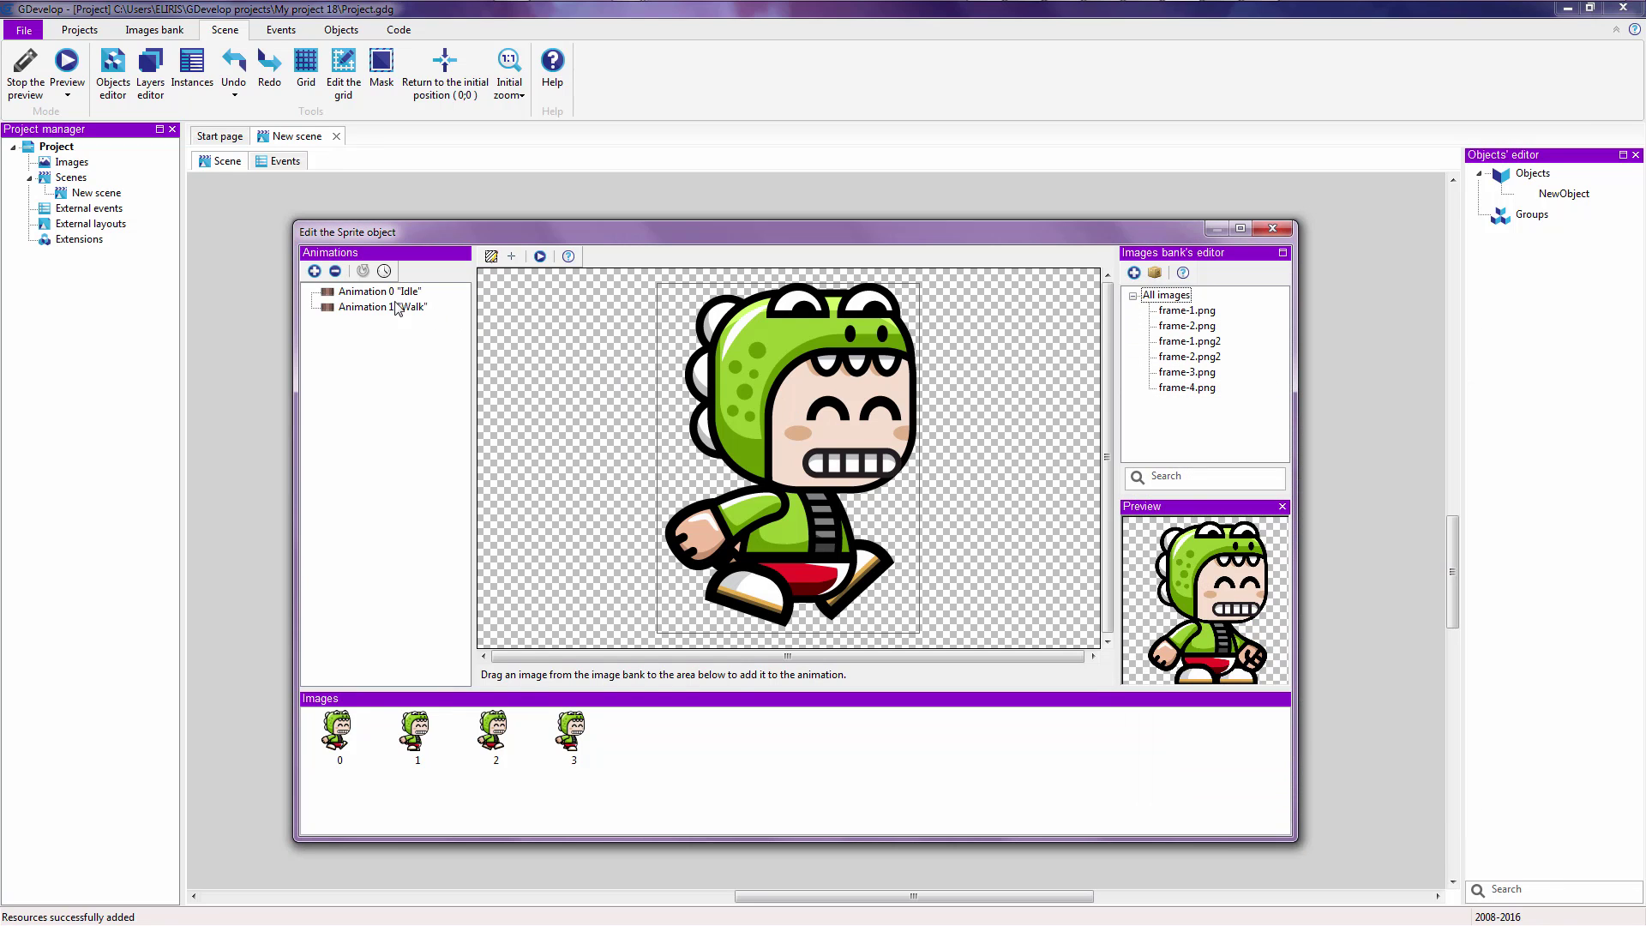
click(364, 272)
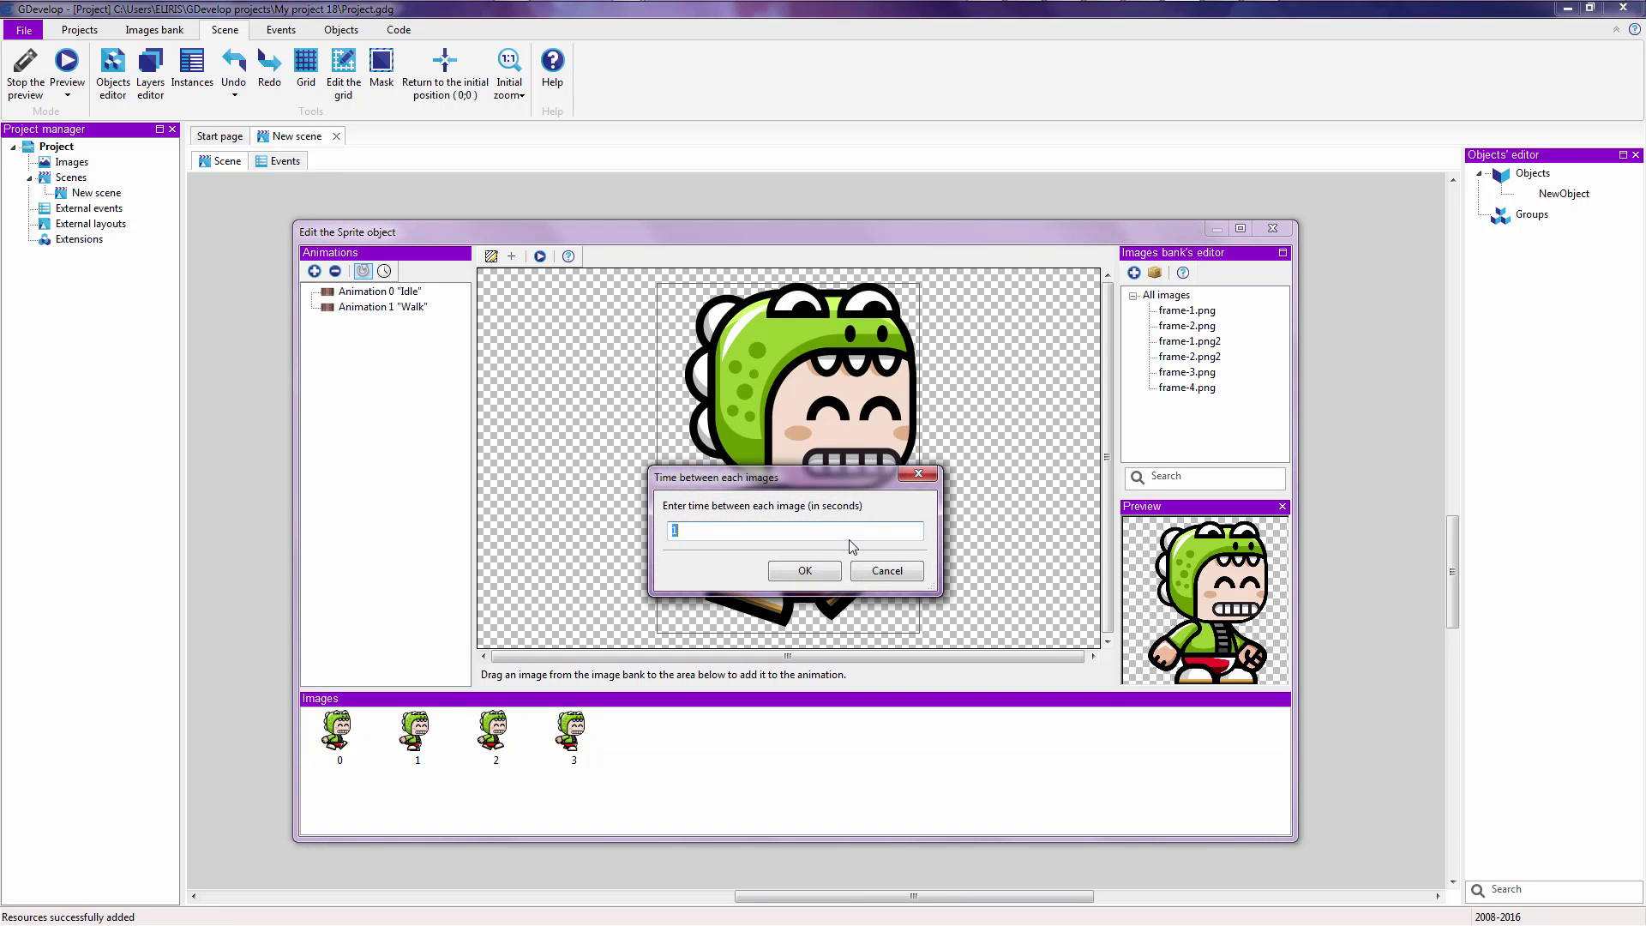
Set the time between each image of the Walk animation to 0.1 seconds and play the preview to check the speed
text(0.1)
click(804, 570)
click(539, 256)
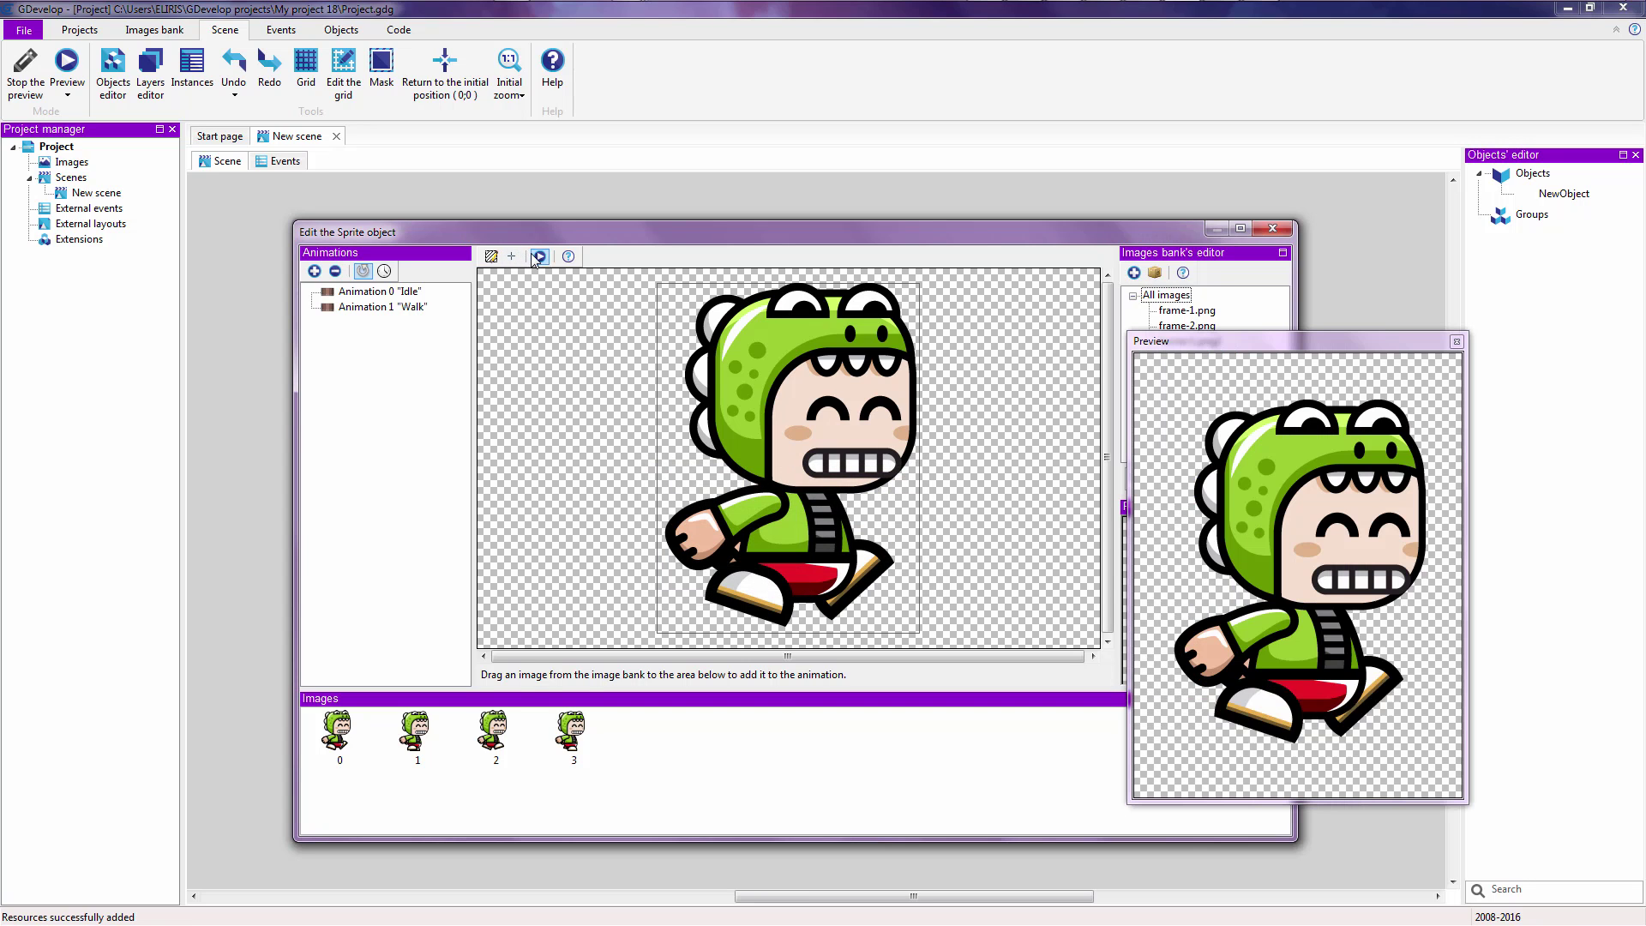
click(1456, 342)
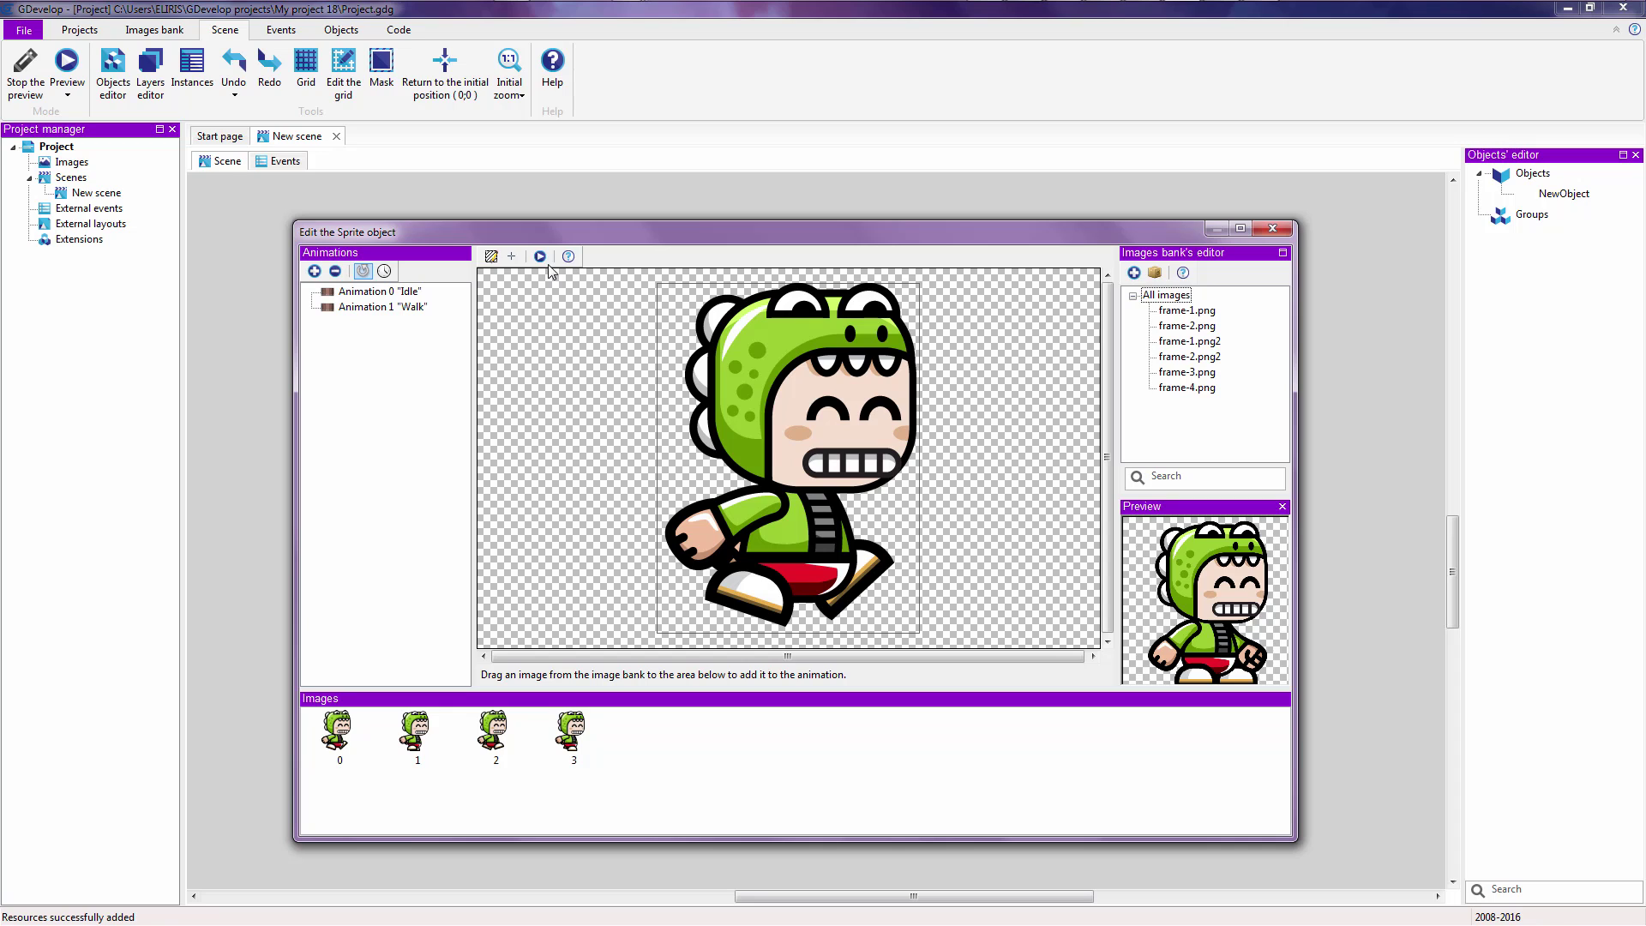
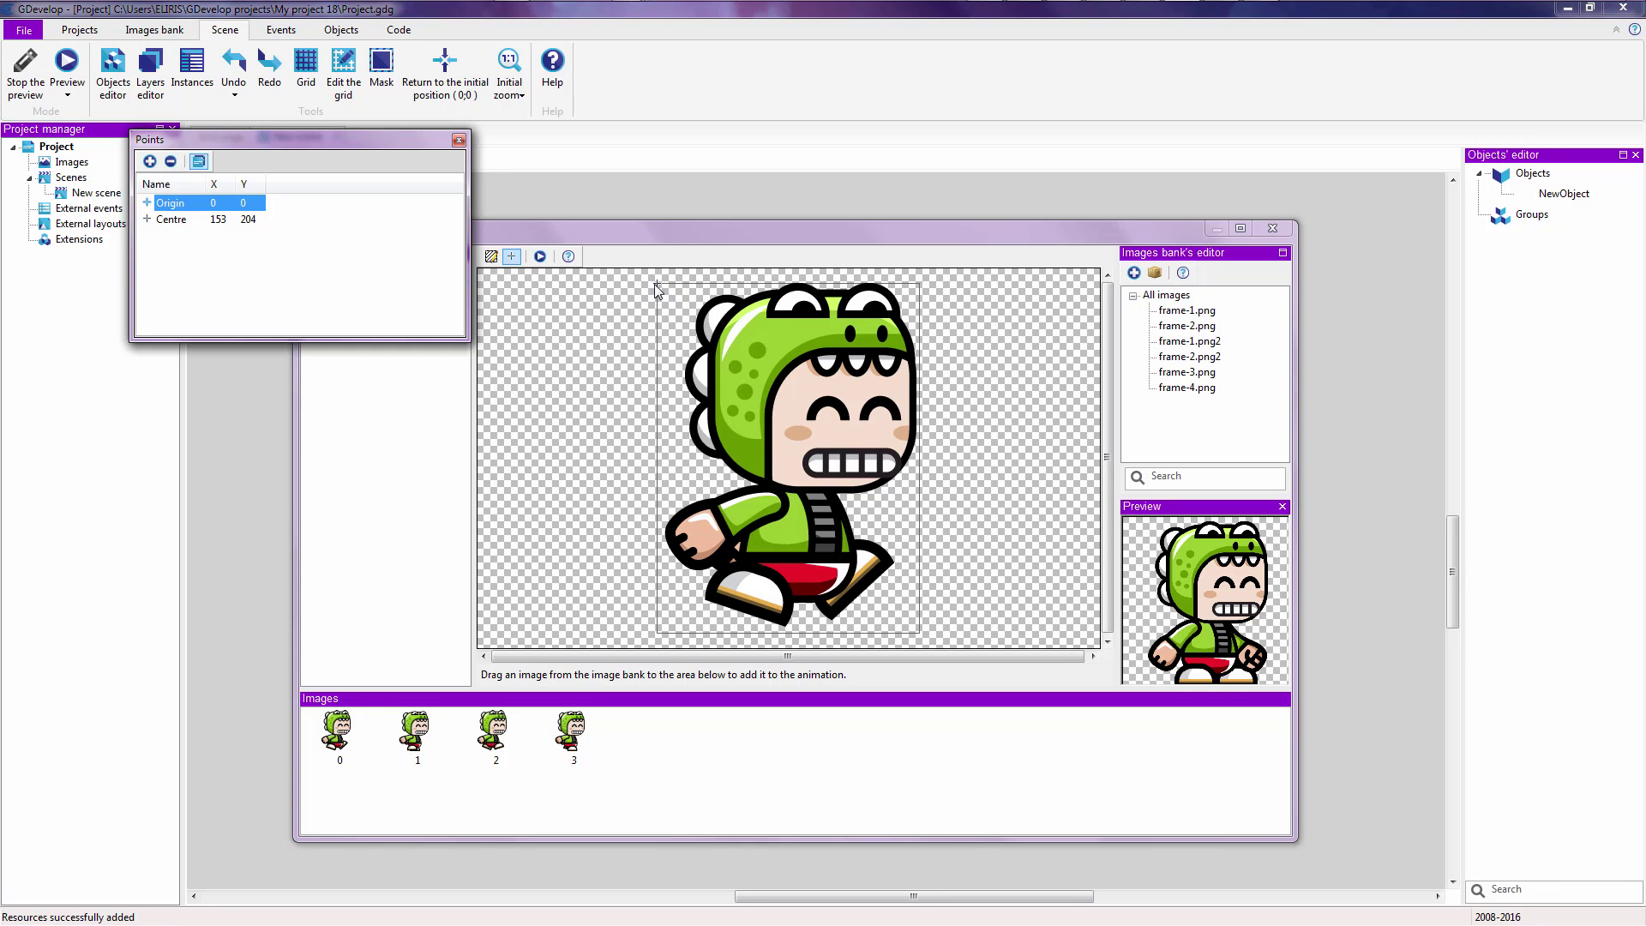
Move the first Walk frame's Origin point to about X 159, Y 216, select the Centre point, and close the points editor
drag(655, 284, 782, 471)
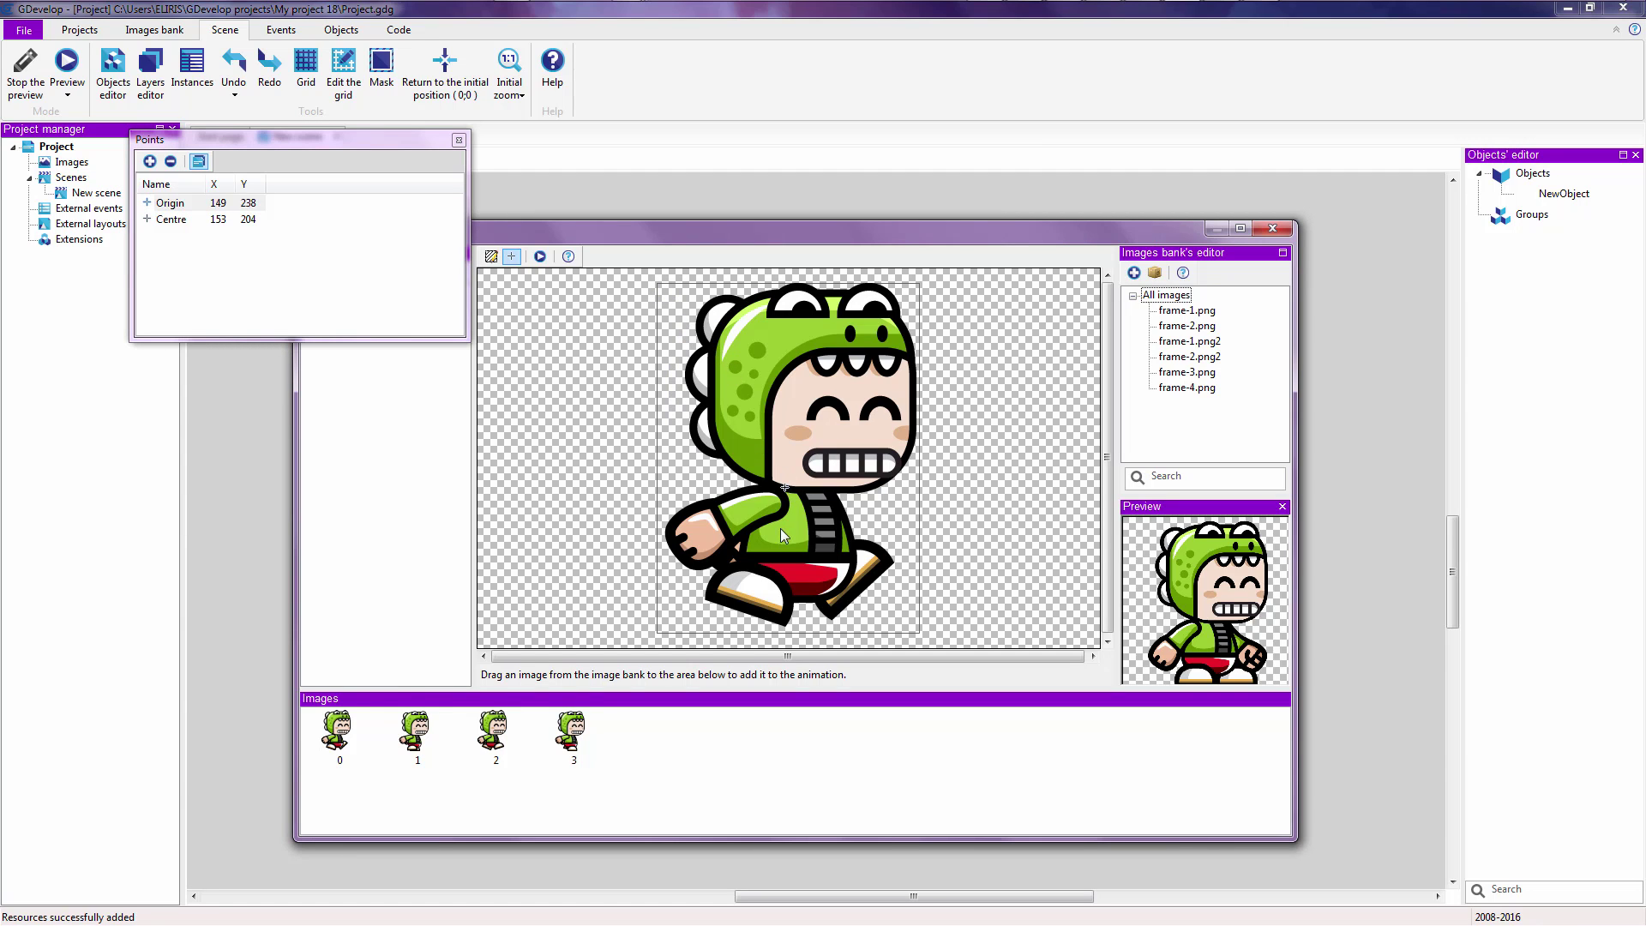
drag(782, 536, 793, 468)
click(178, 221)
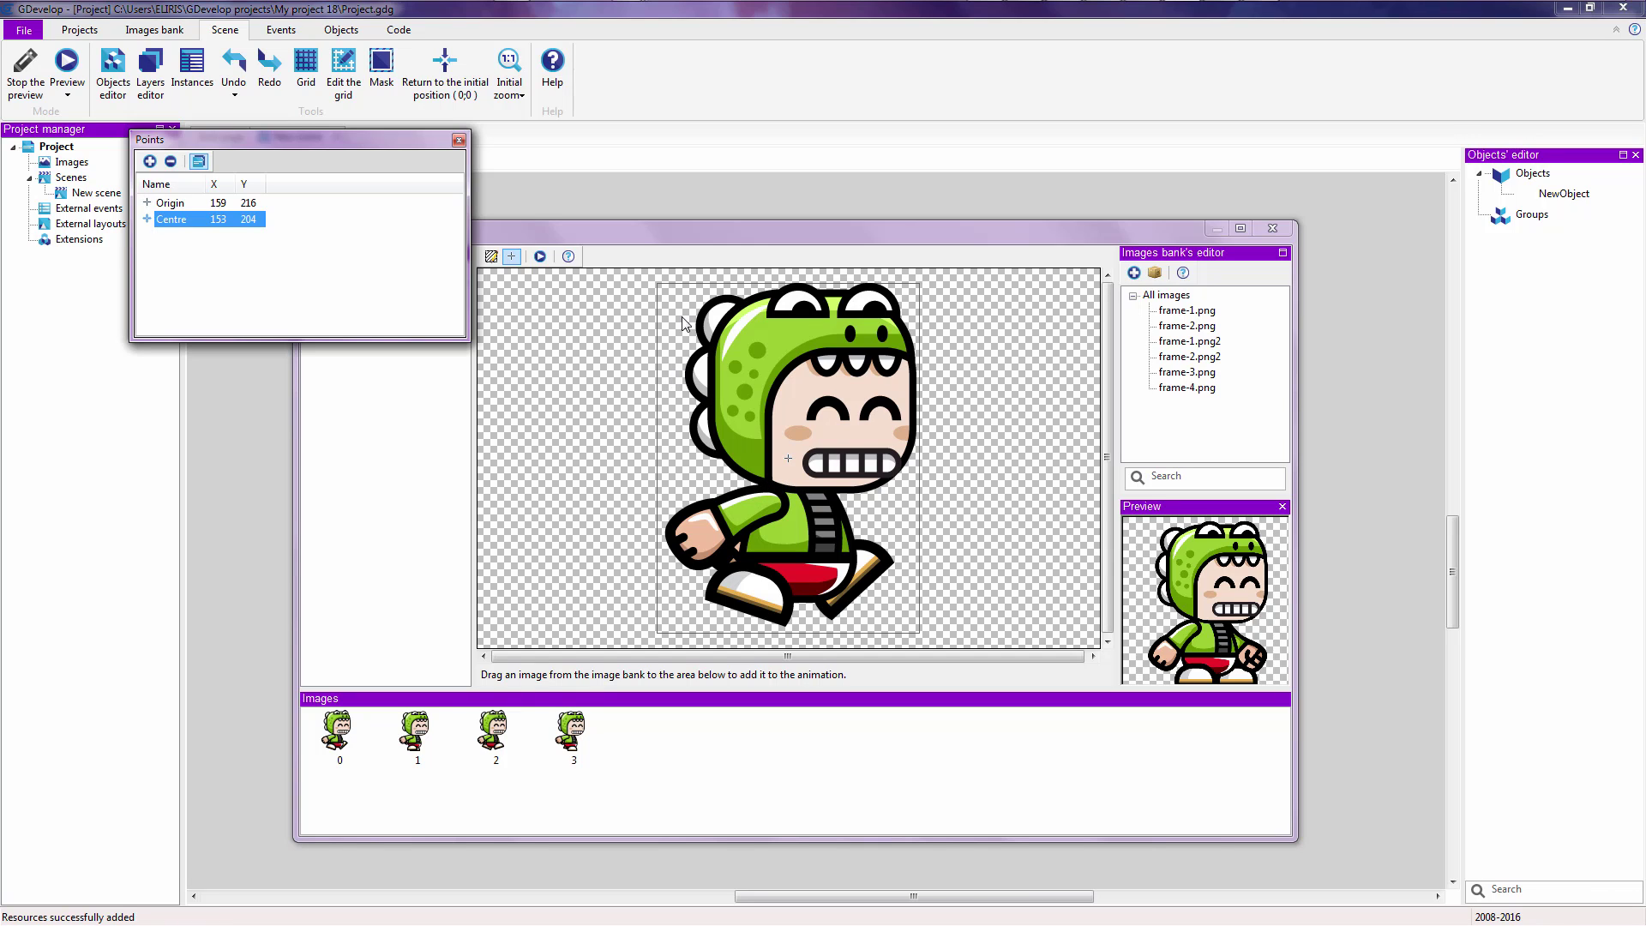
click(458, 140)
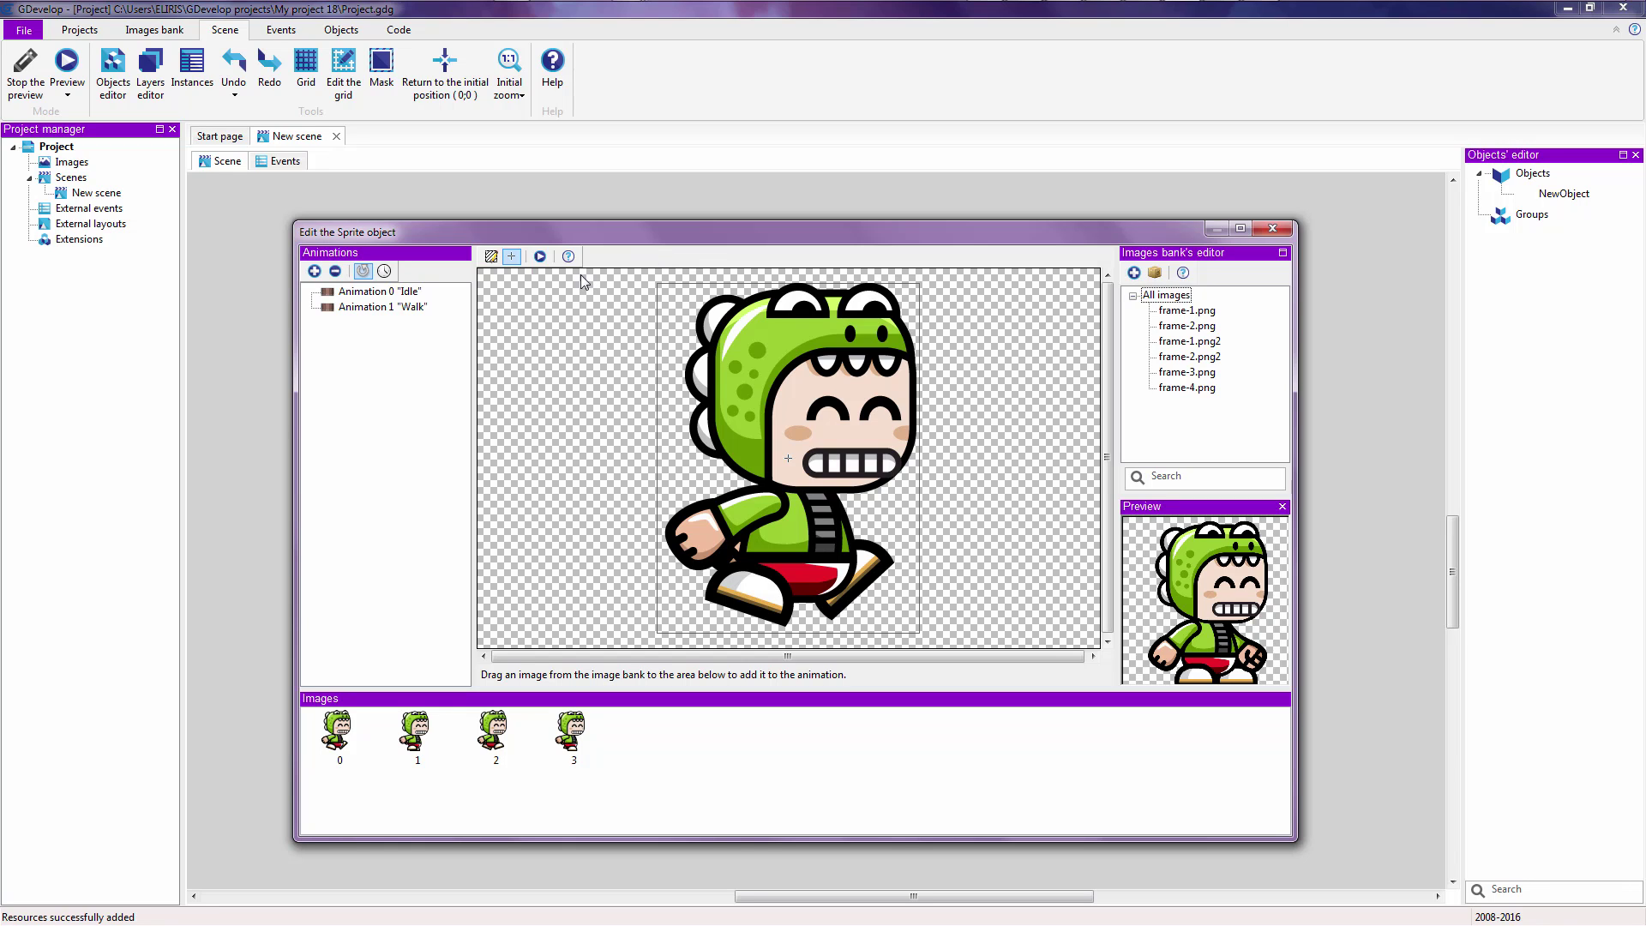
Examine the Default collision mask of the Walk animation's sprite, repositioning the hit box editor over the sprite window, and close the editor
click(490, 257)
click(147, 185)
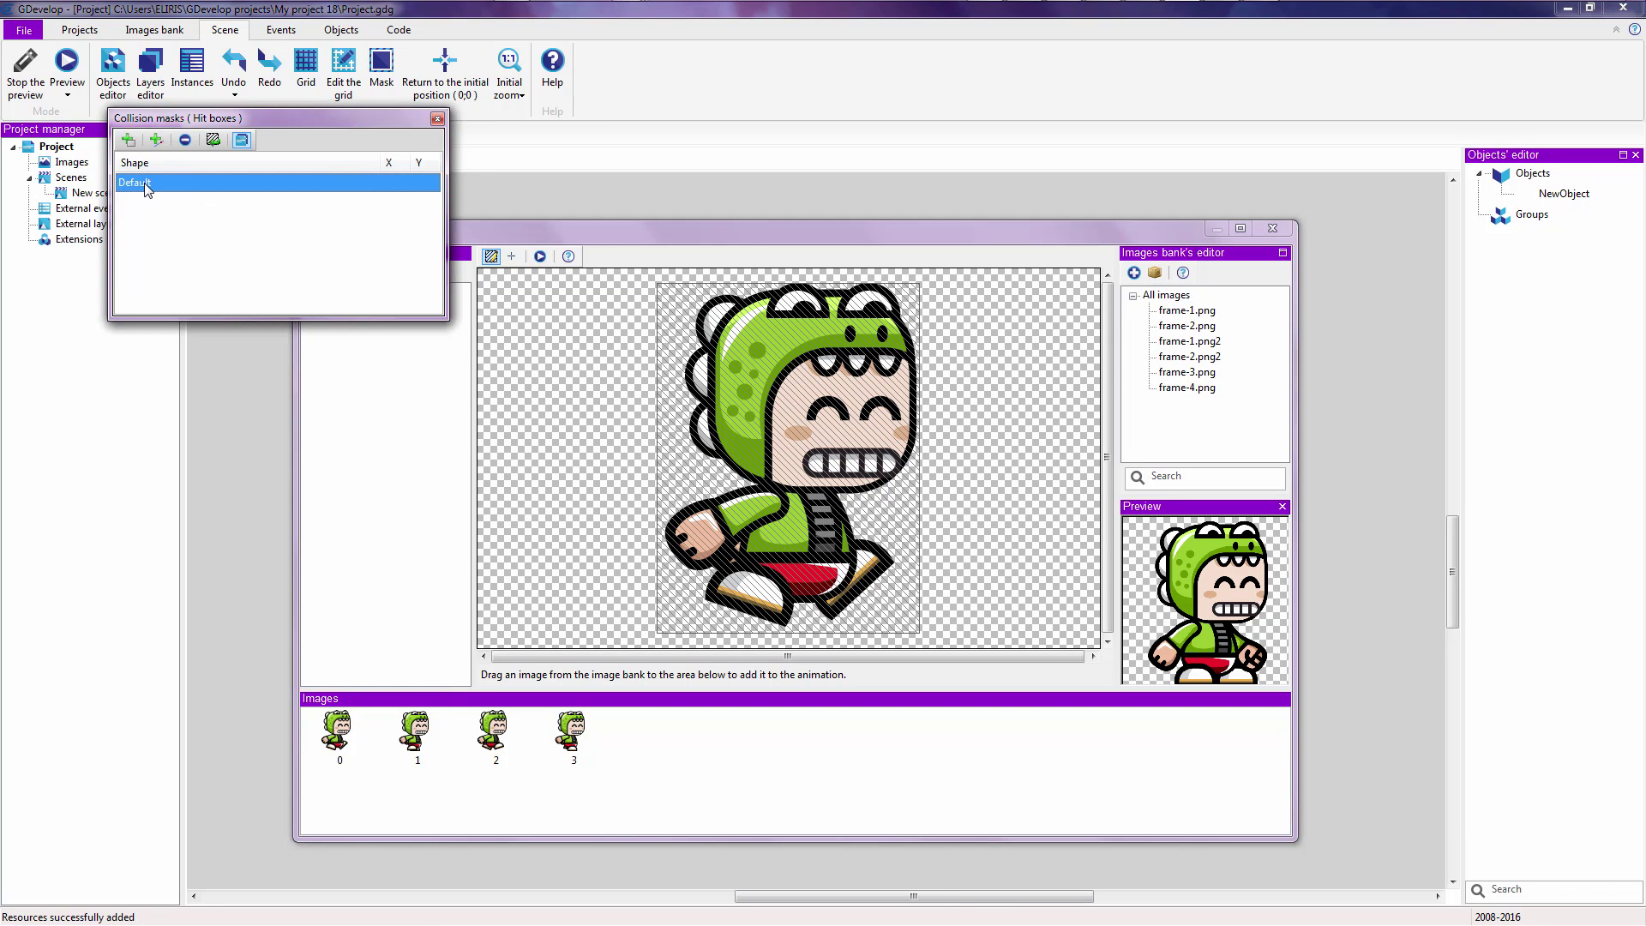
click(664, 303)
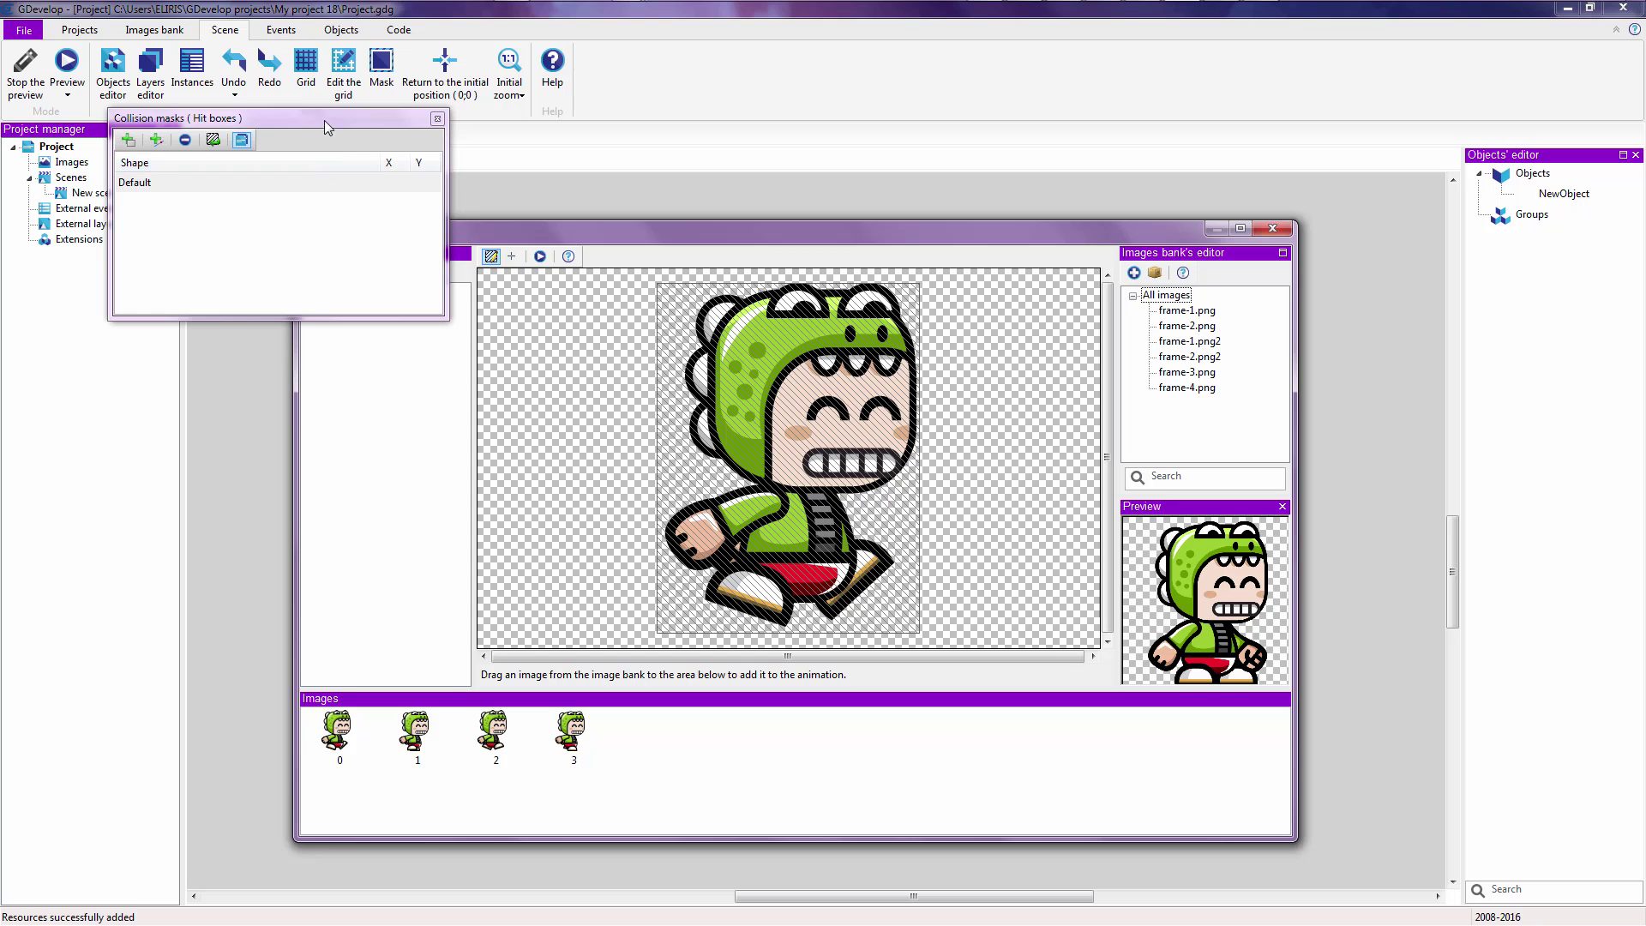
drag(324, 120, 369, 321)
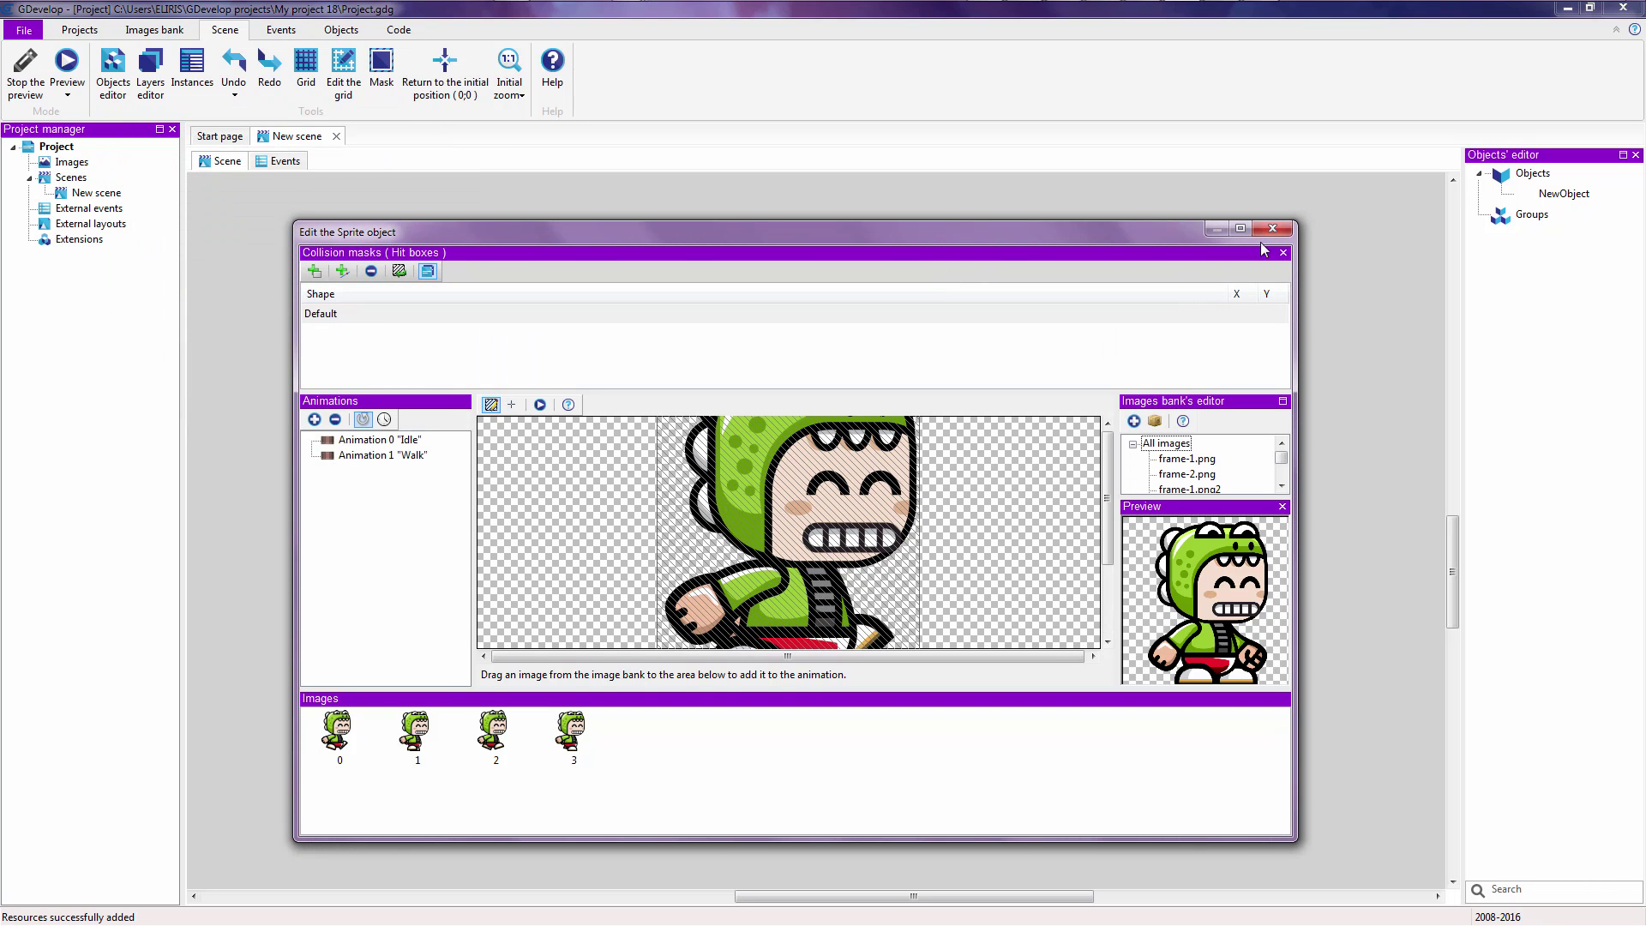
drag(1262, 252, 514, 315)
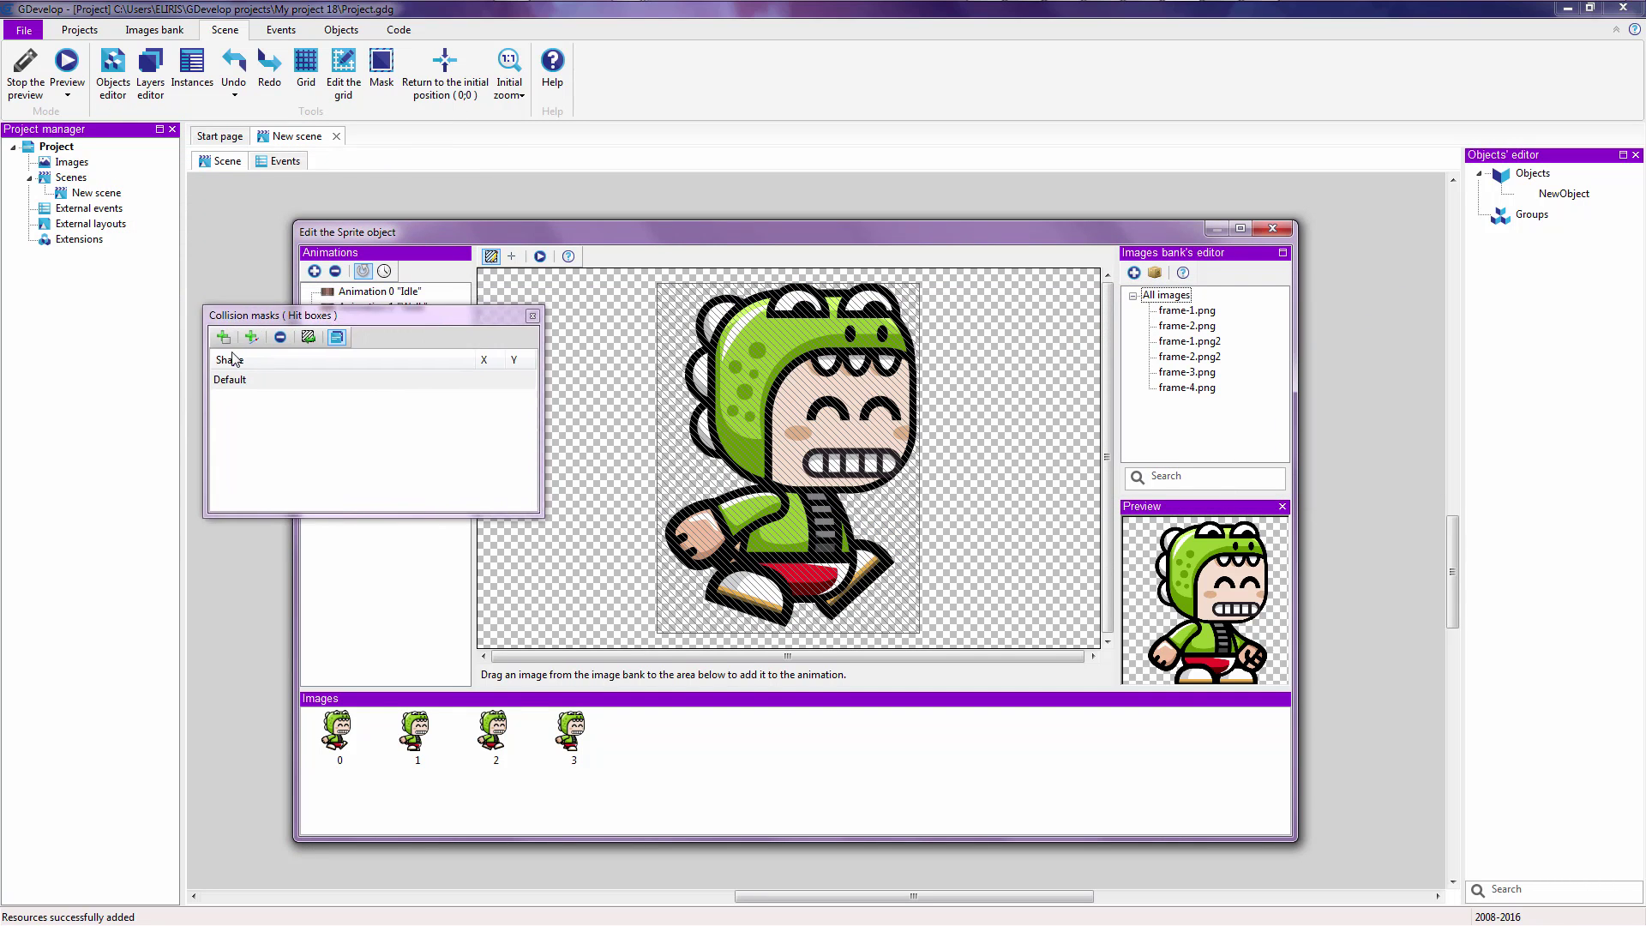
drag(296, 363, 257, 369)
click(432, 510)
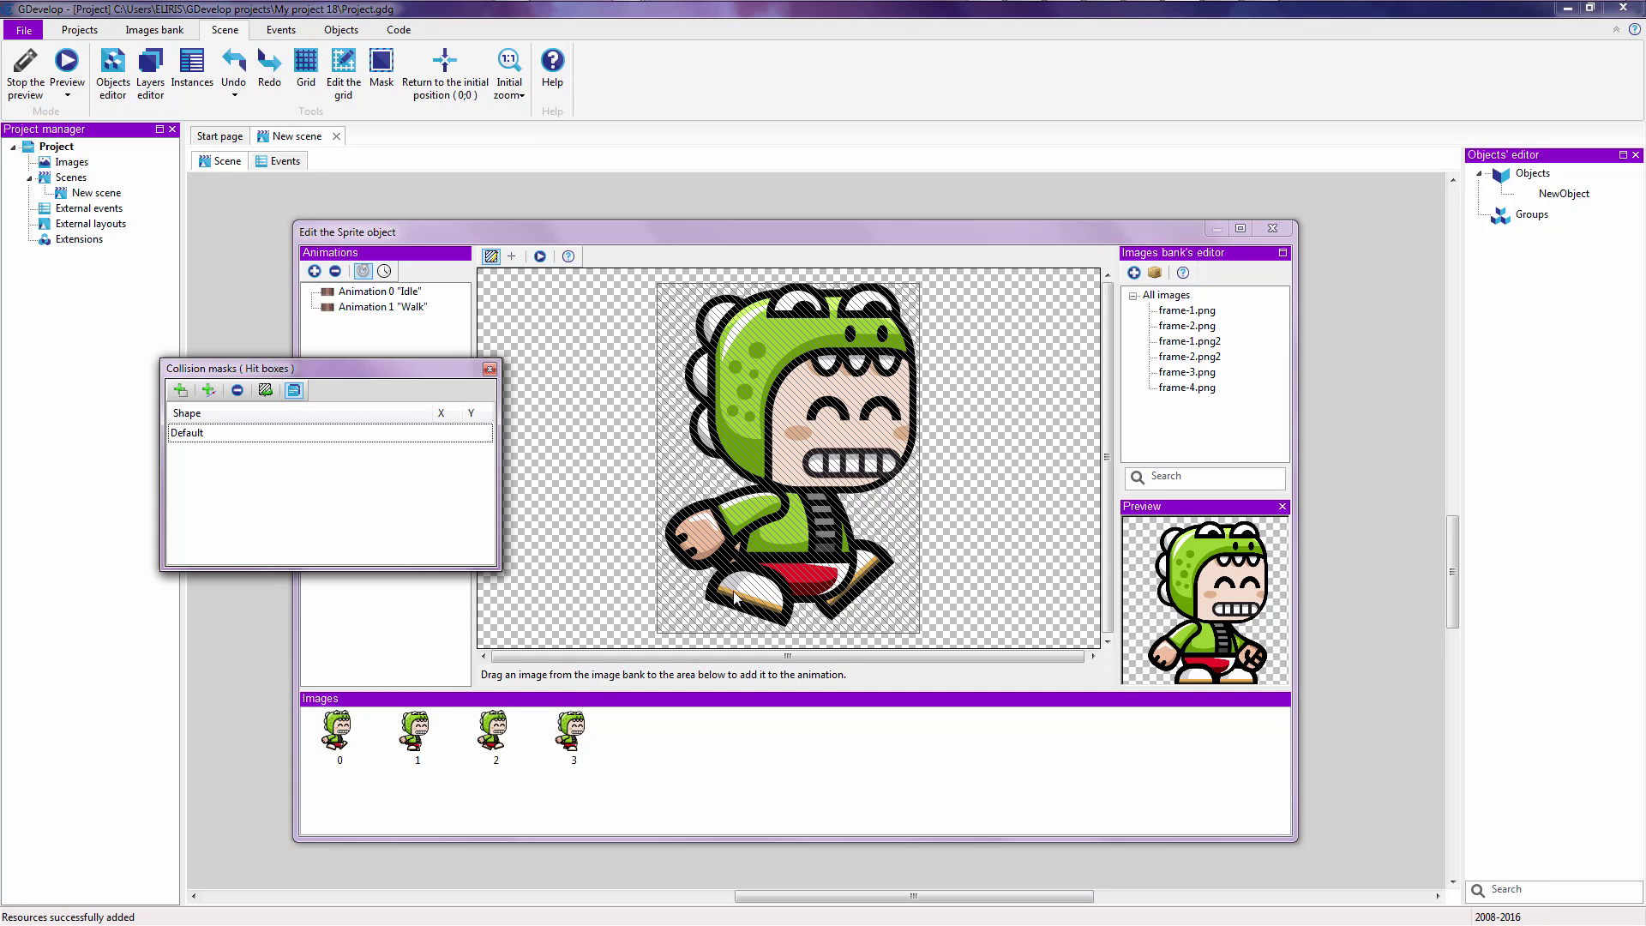
click(490, 368)
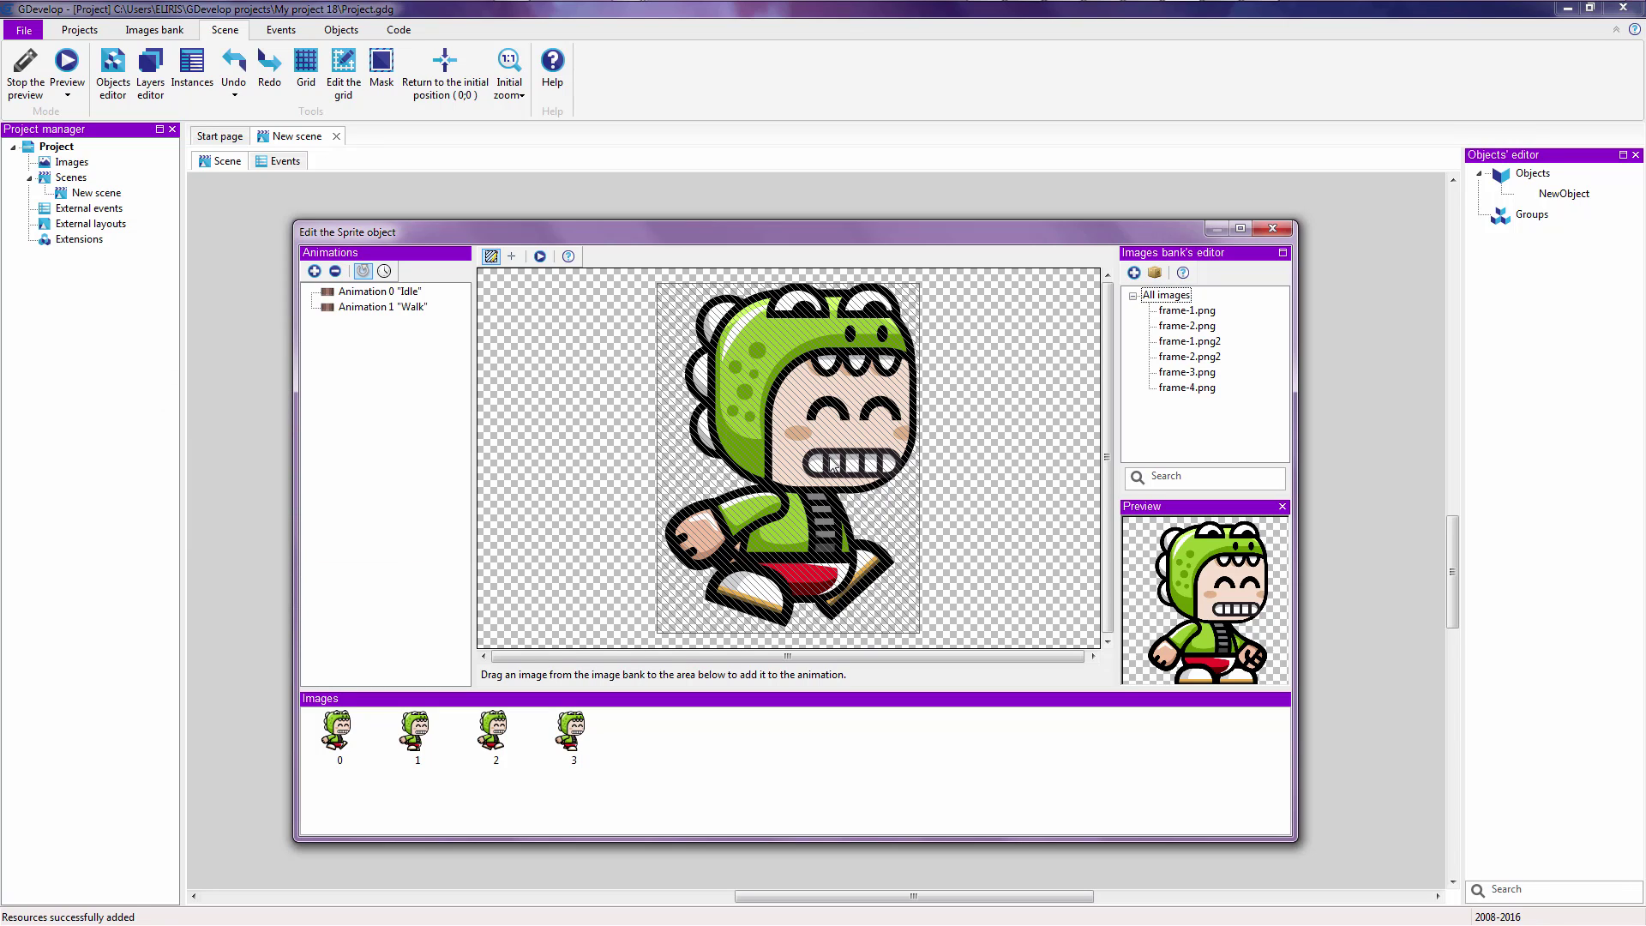
click(438, 557)
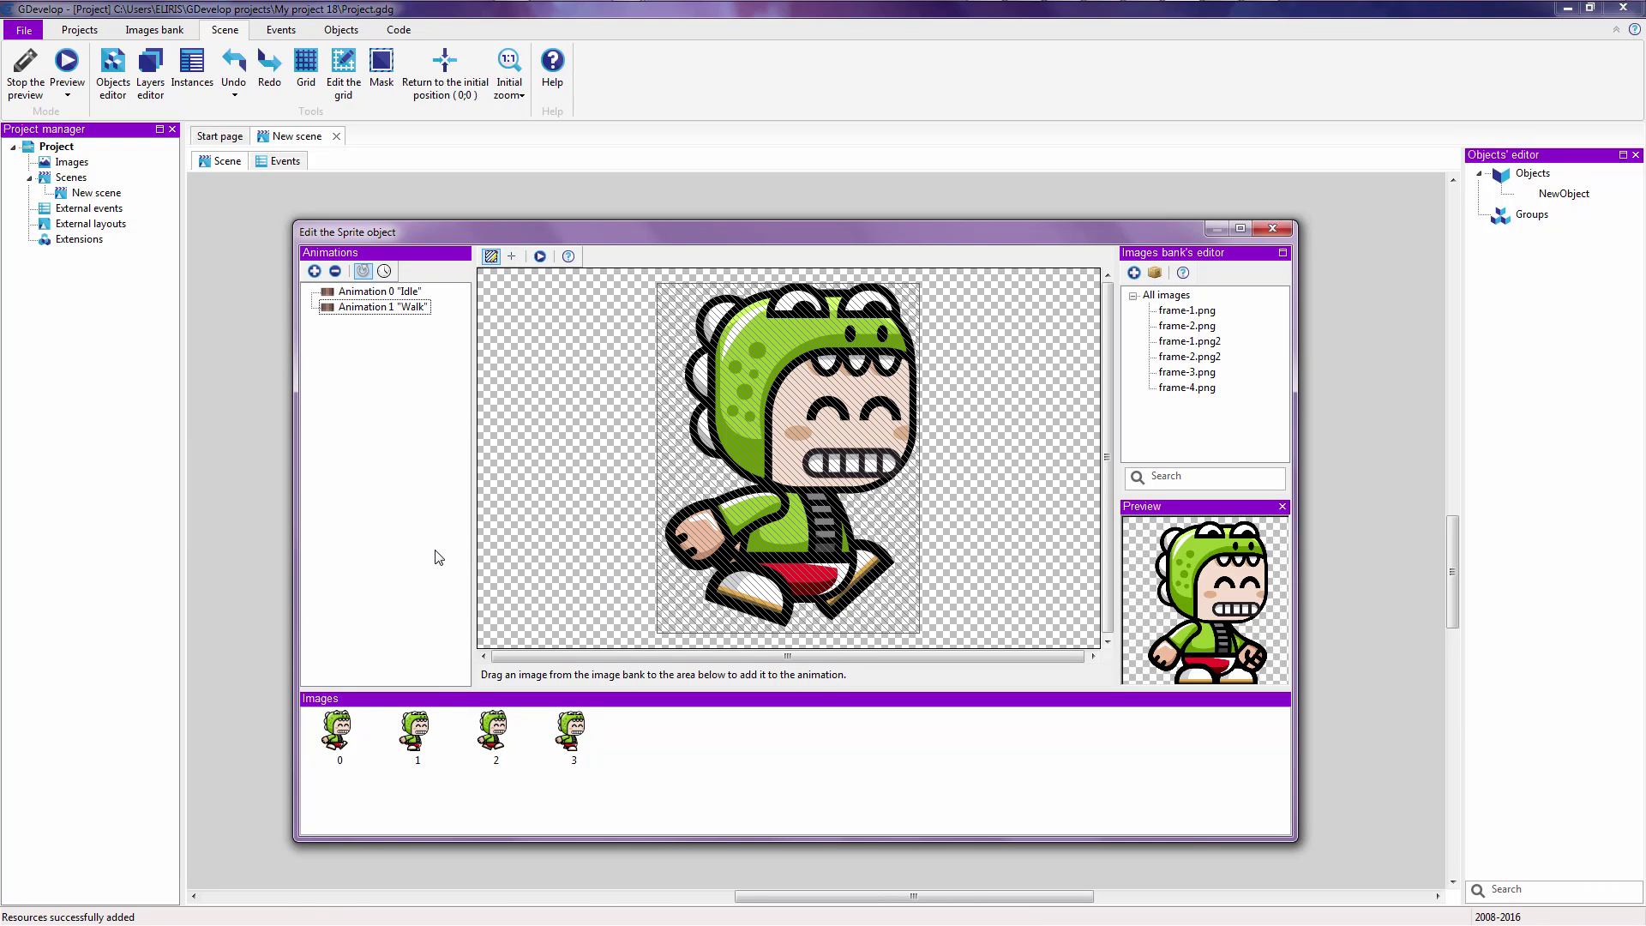